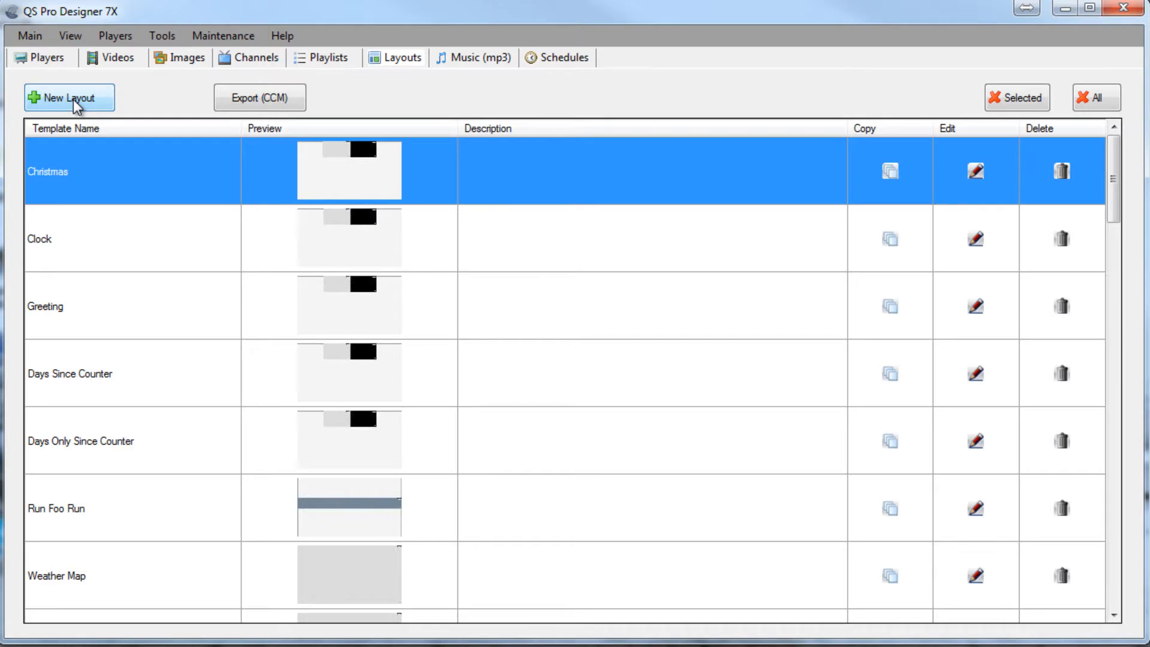
Create a new layout and check which toolbars are enabled in the layout designer.
click(73, 99)
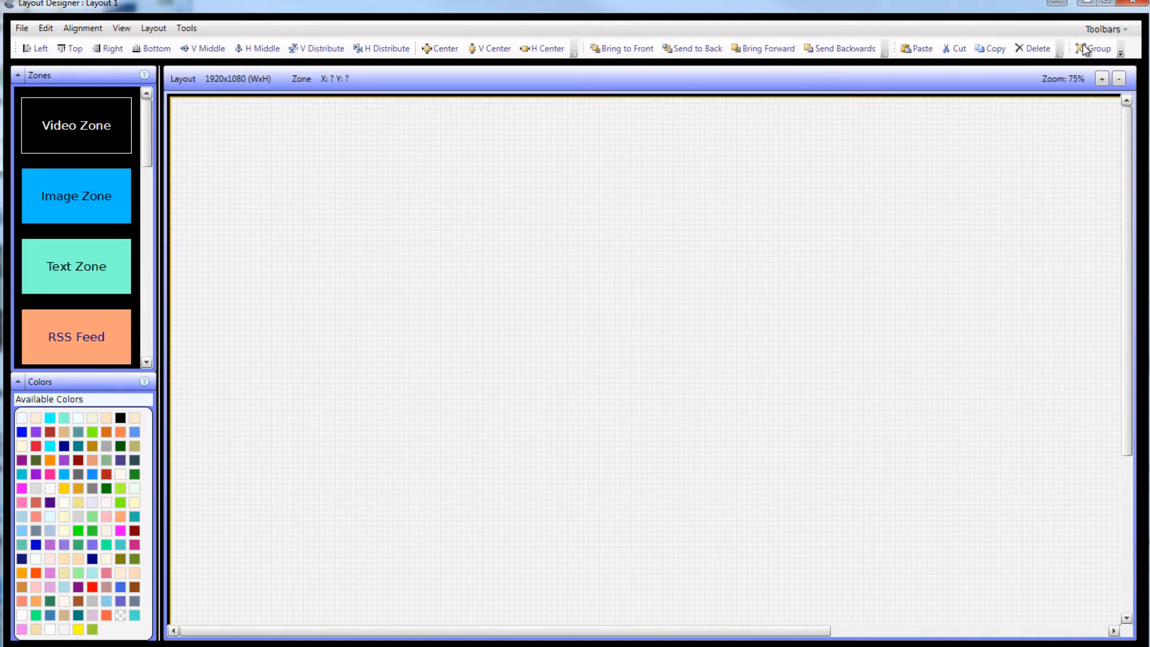
click(1105, 31)
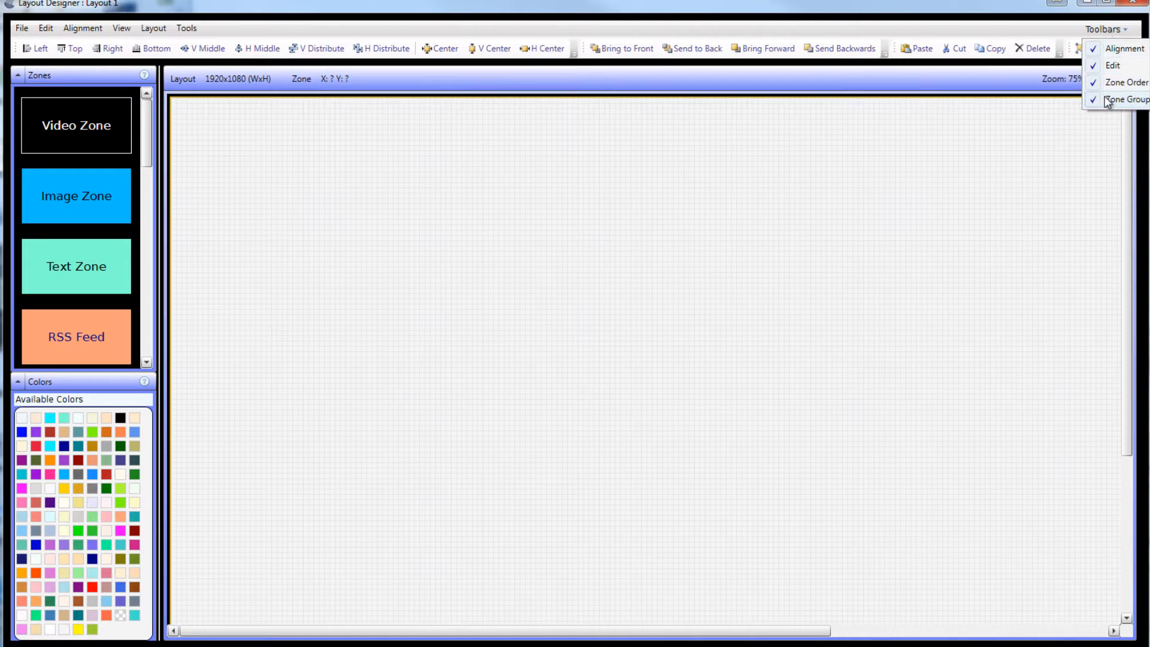
click(673, 108)
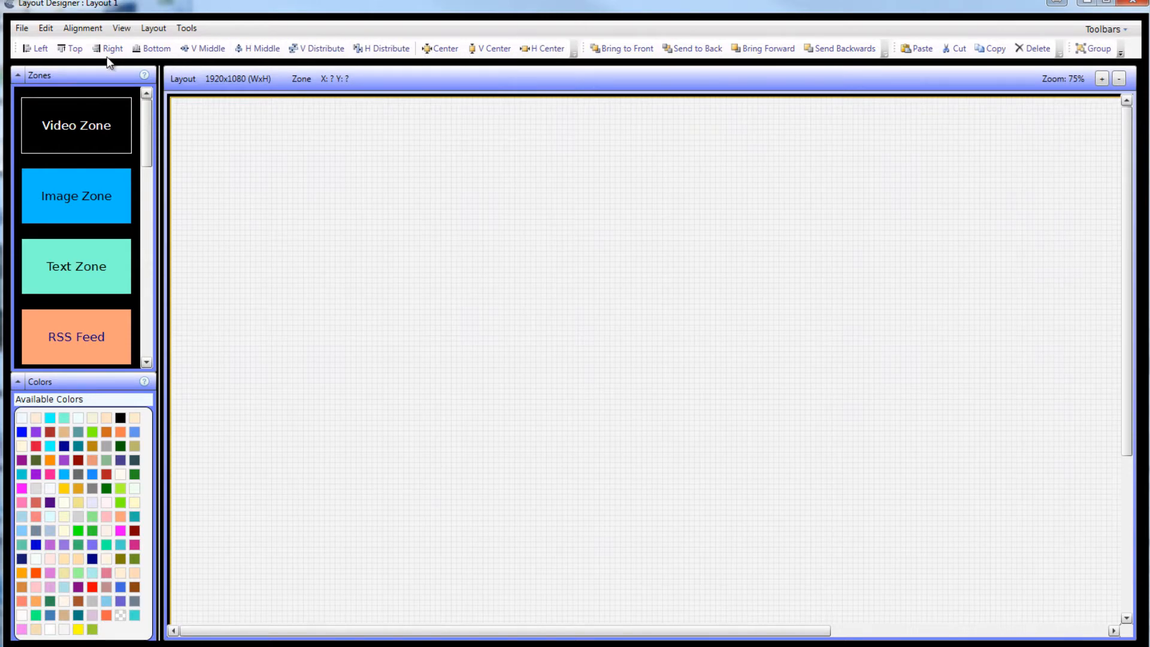
click(23, 29)
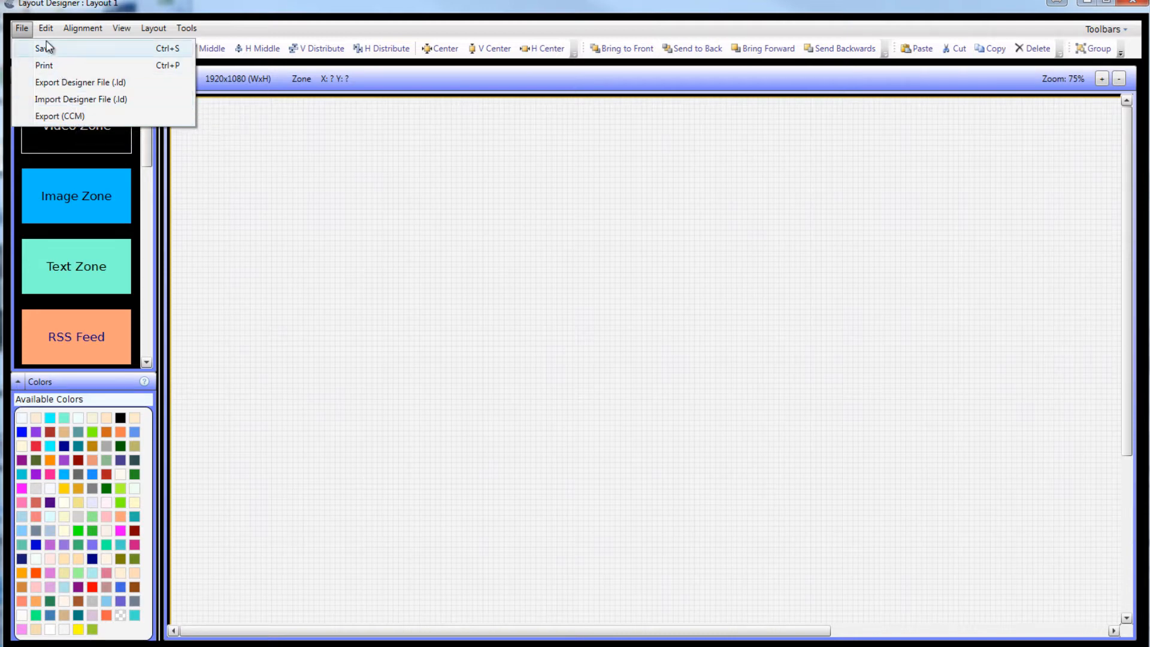
mouse_move(49, 30)
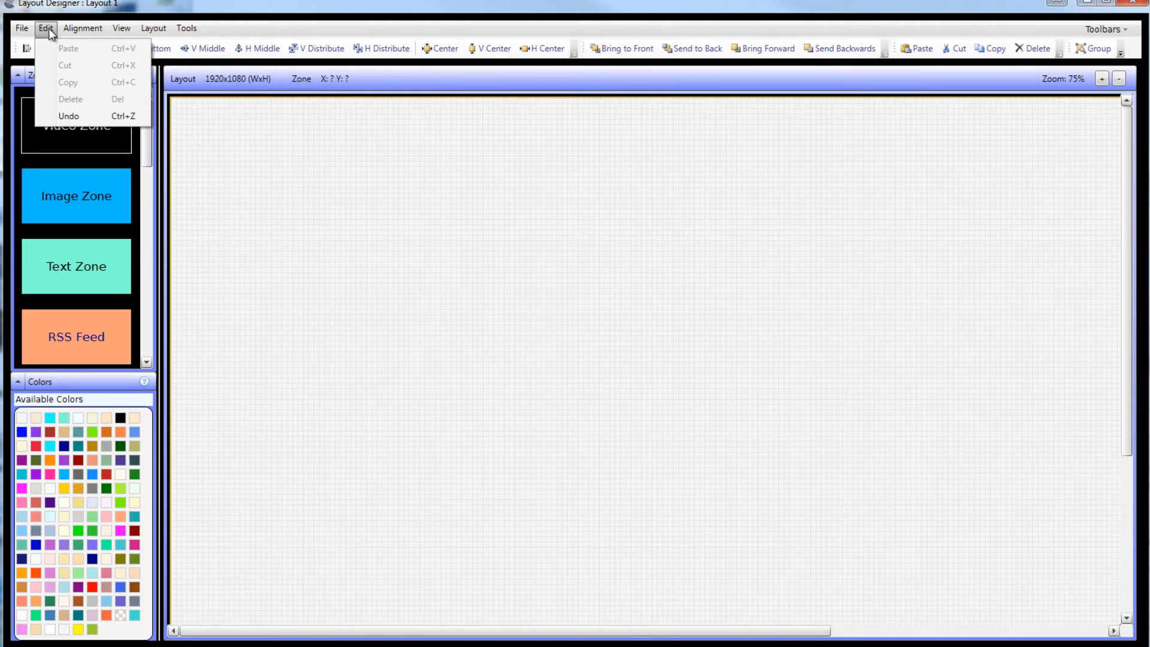
mouse_move(84, 27)
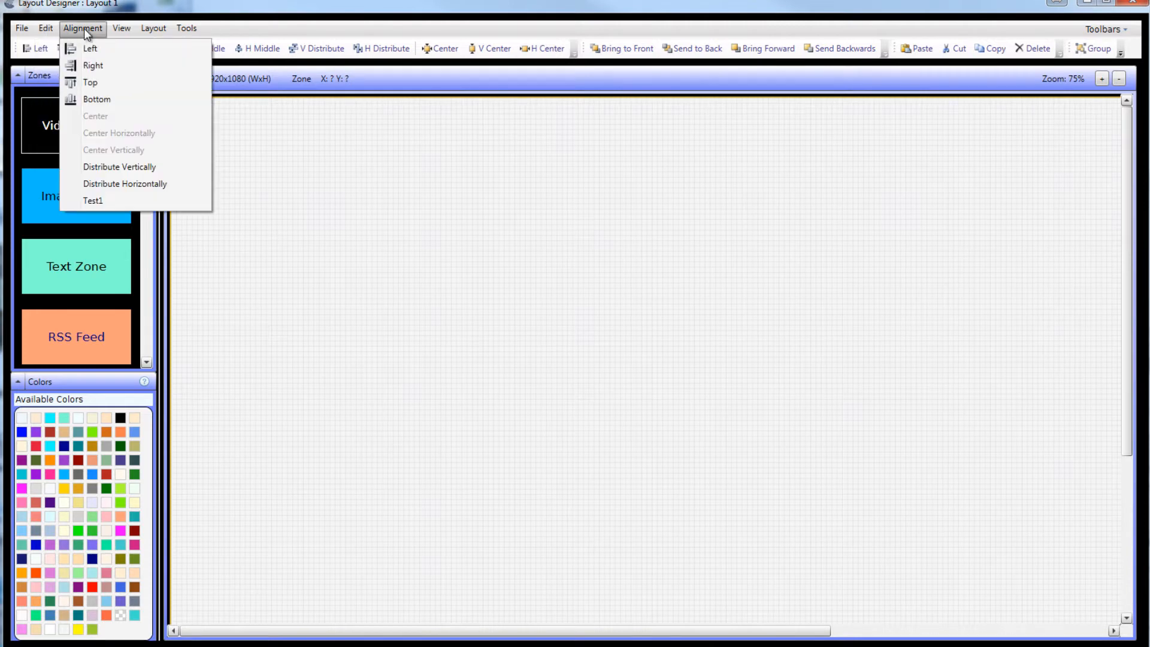
mouse_move(122, 28)
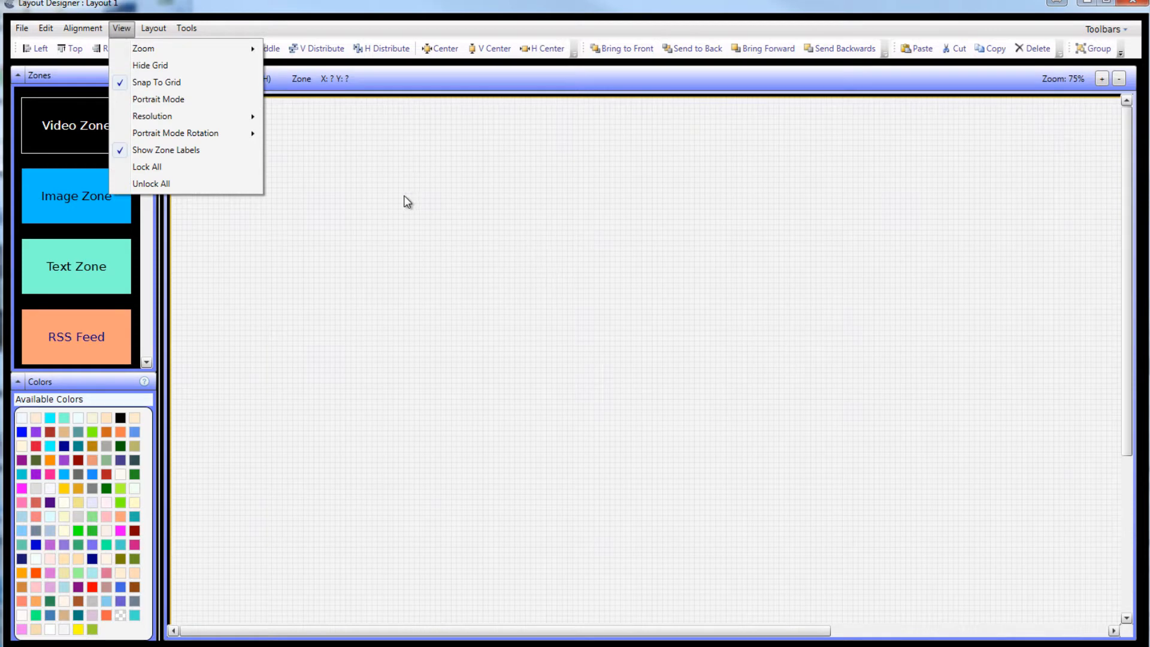
click(132, 33)
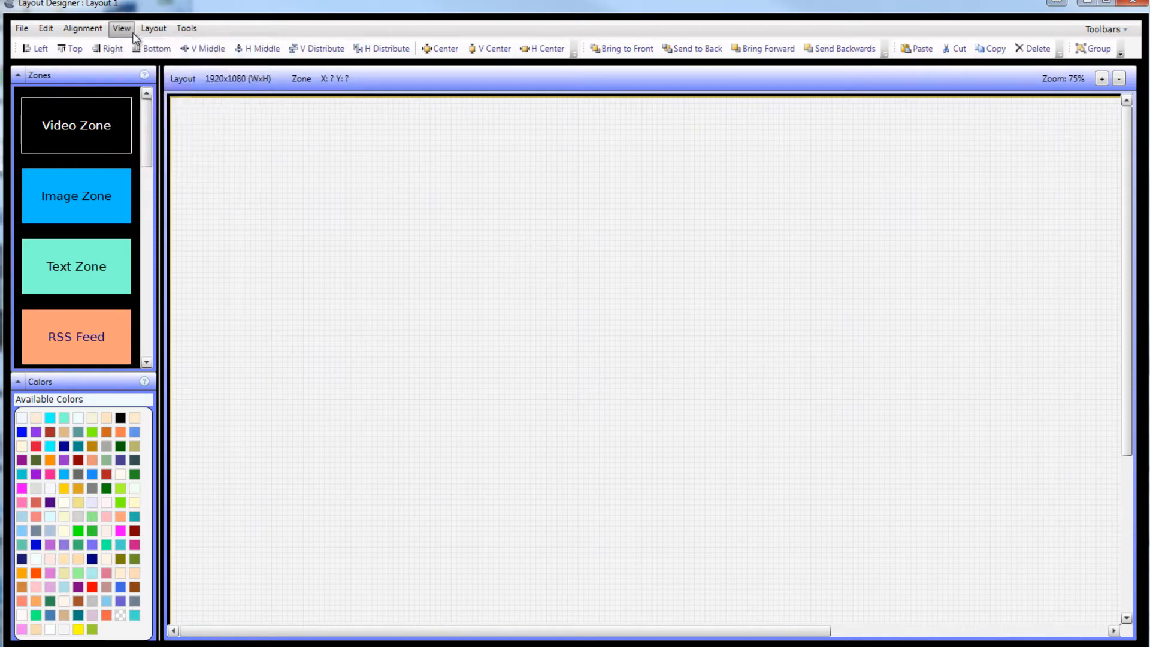
Hide the grid on the layout canvas and show it again.
click(122, 30)
mouse_move(144, 51)
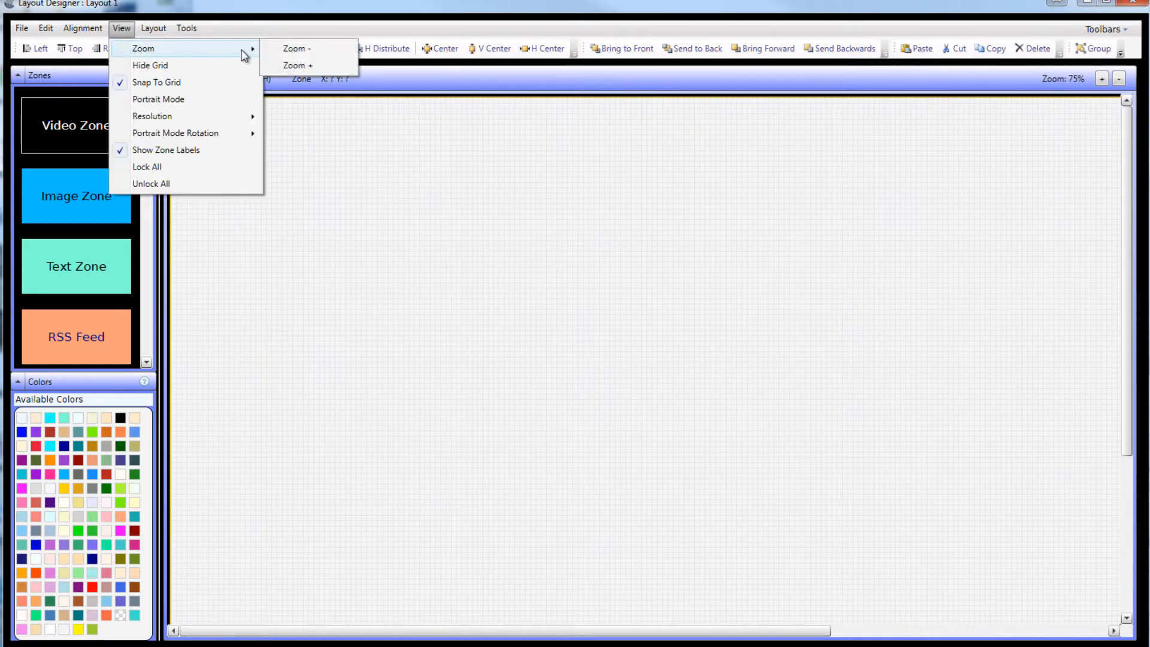
click(210, 66)
click(129, 30)
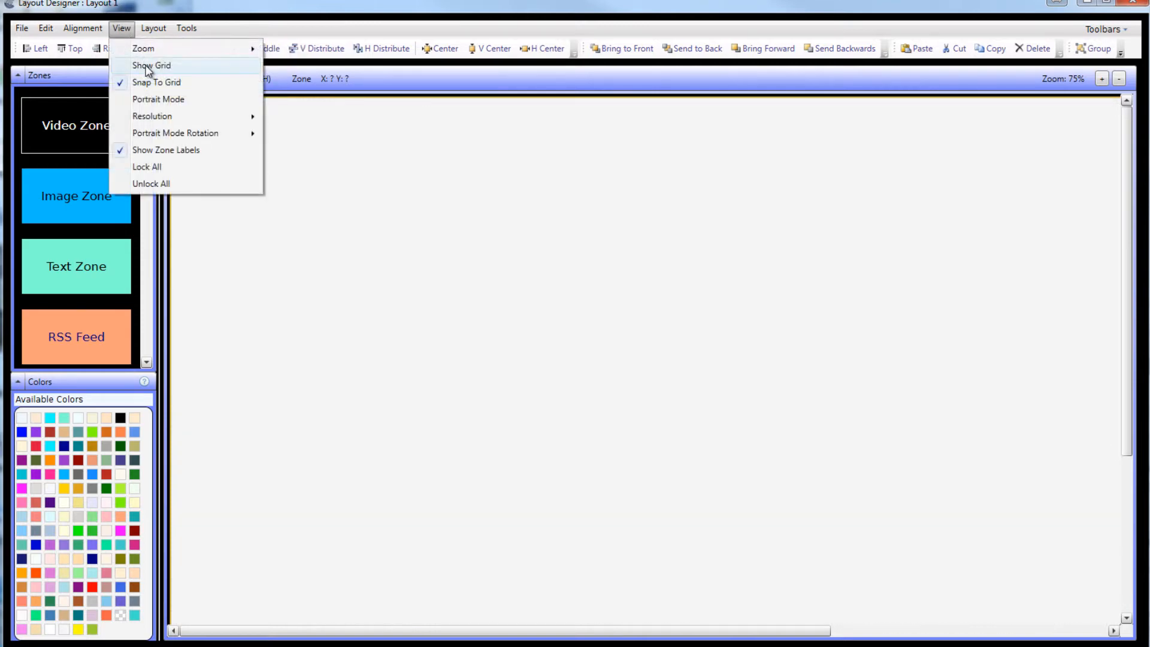
click(148, 67)
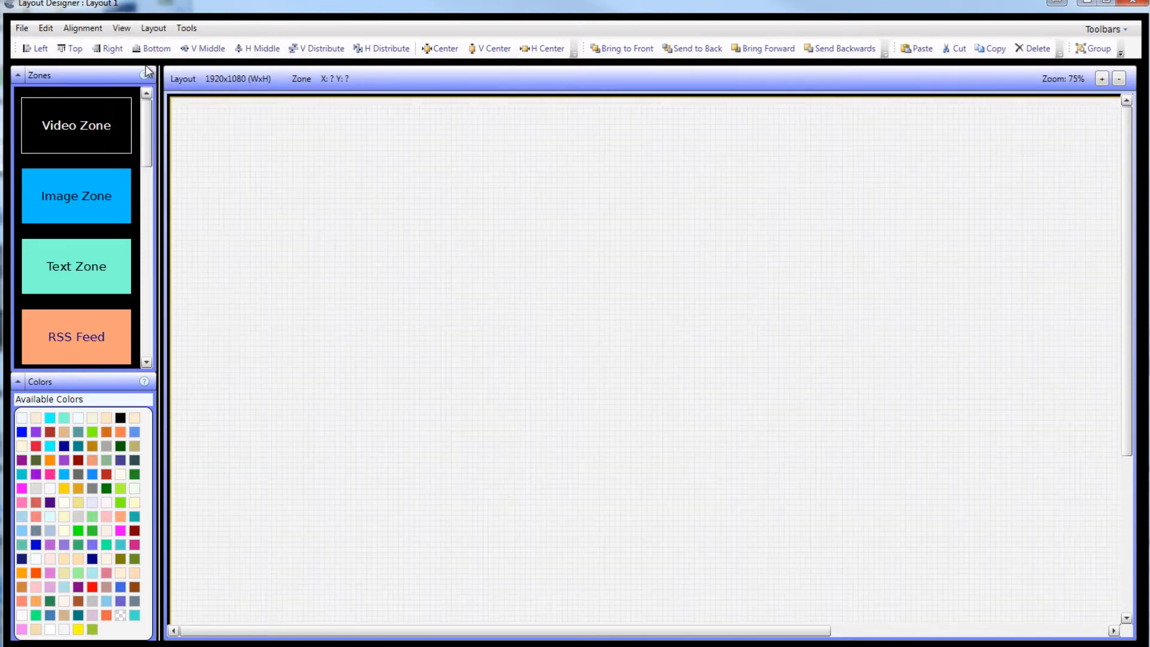
Switch the layout to portrait mode and return it to landscape.
click(119, 30)
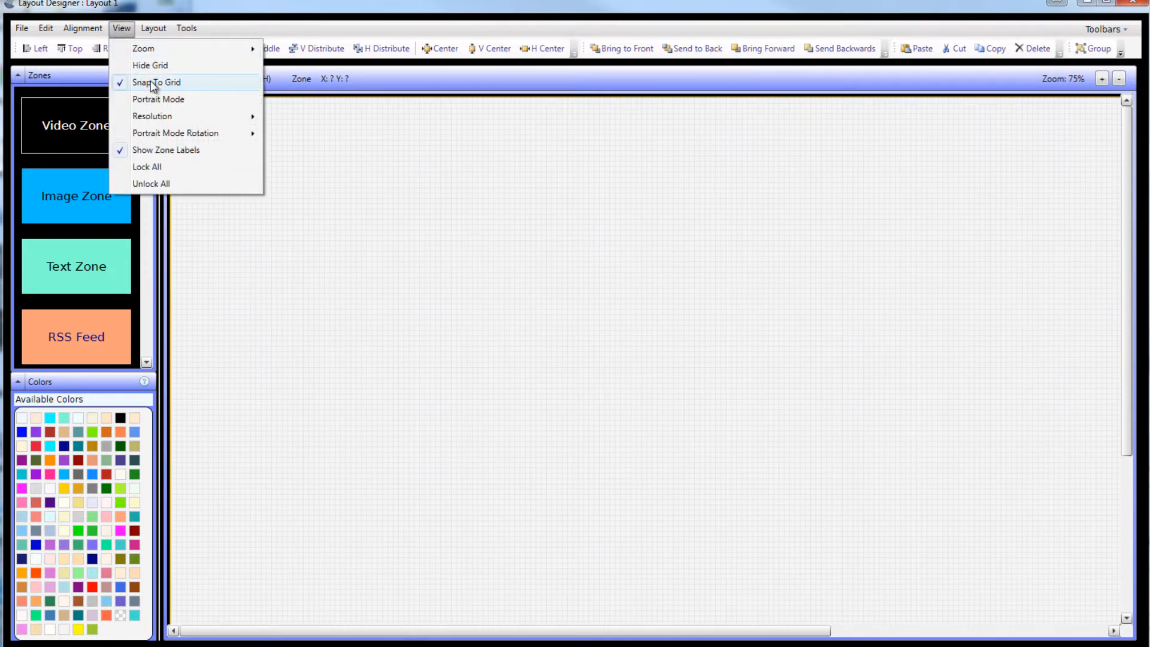
click(158, 98)
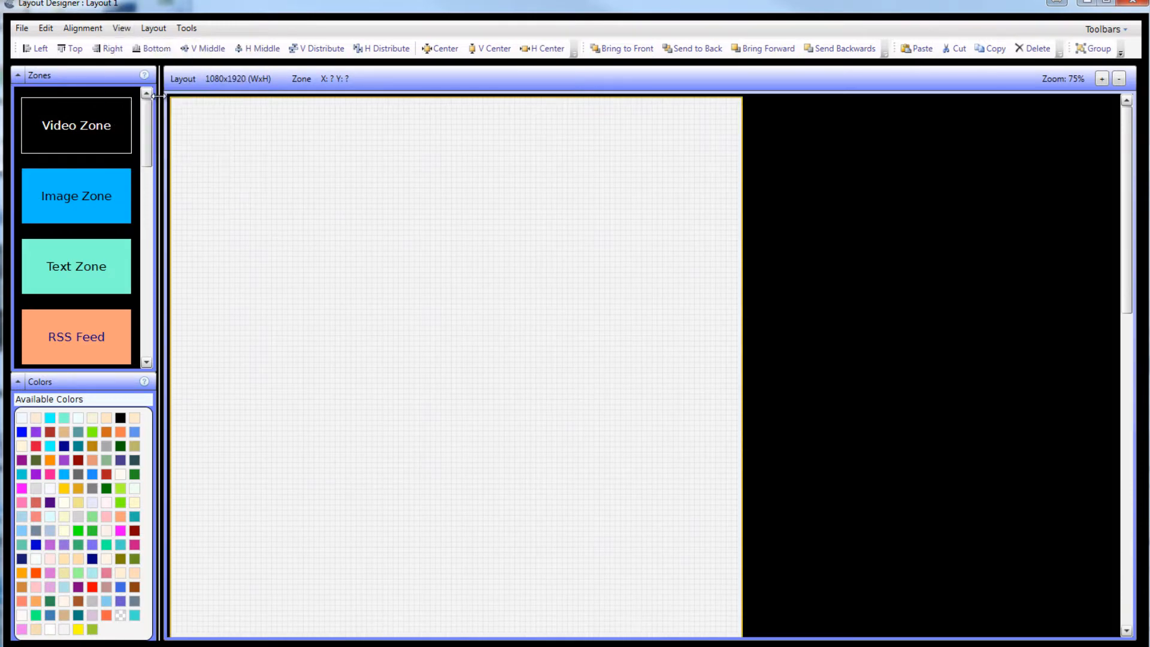
click(124, 30)
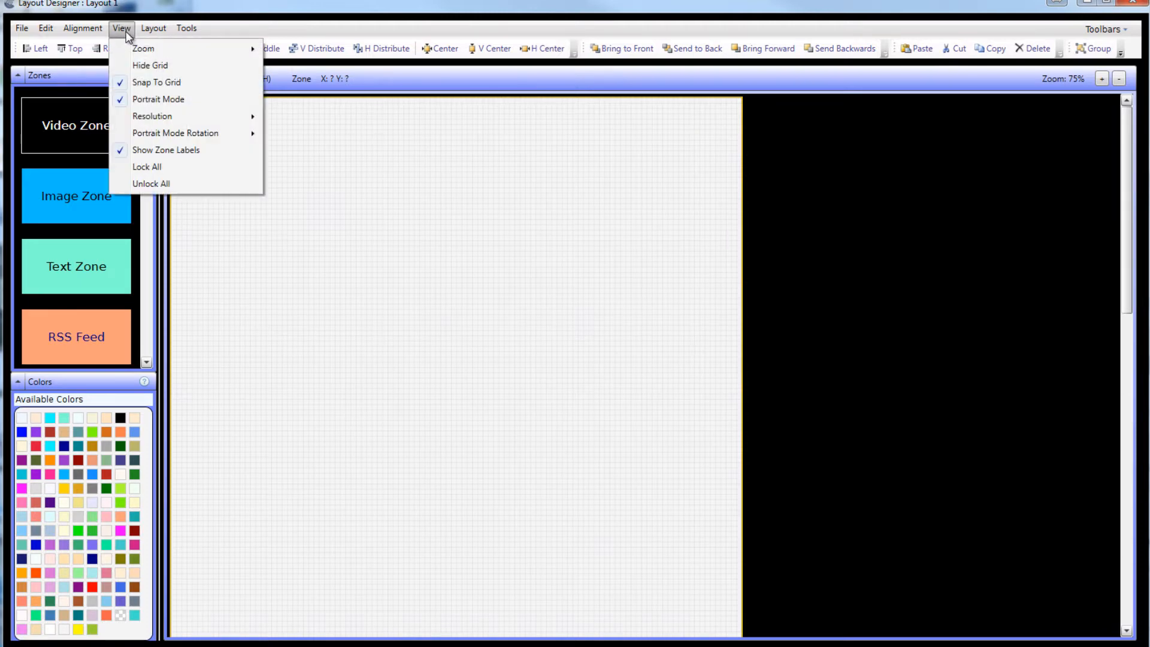
click(152, 96)
click(123, 29)
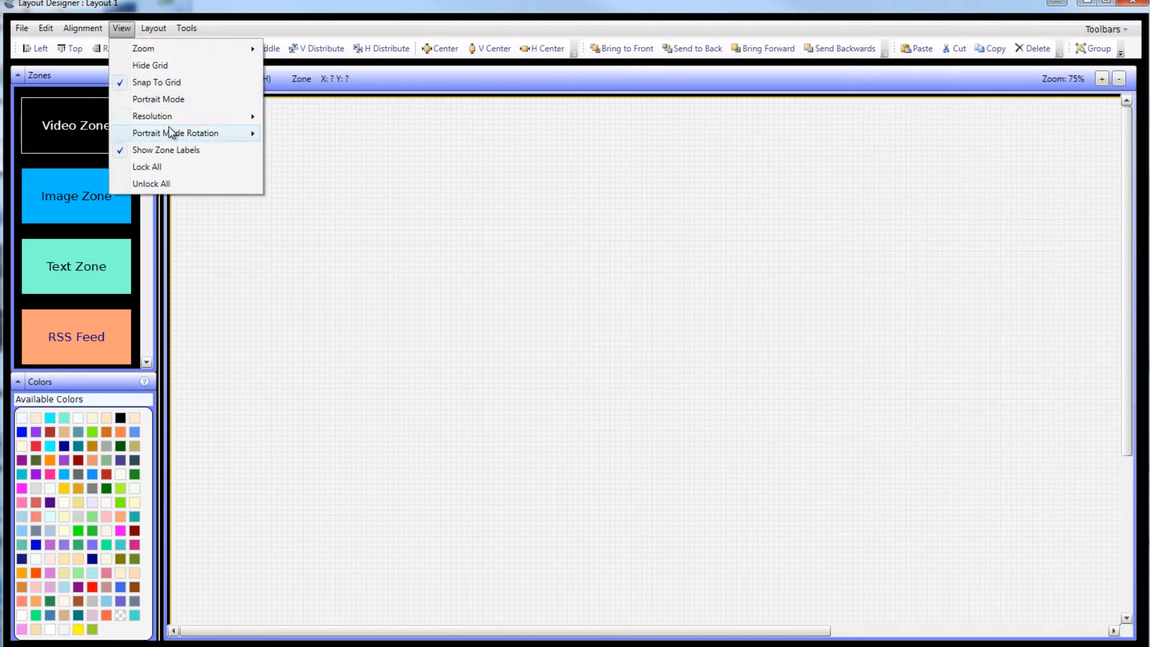
mouse_move(180, 118)
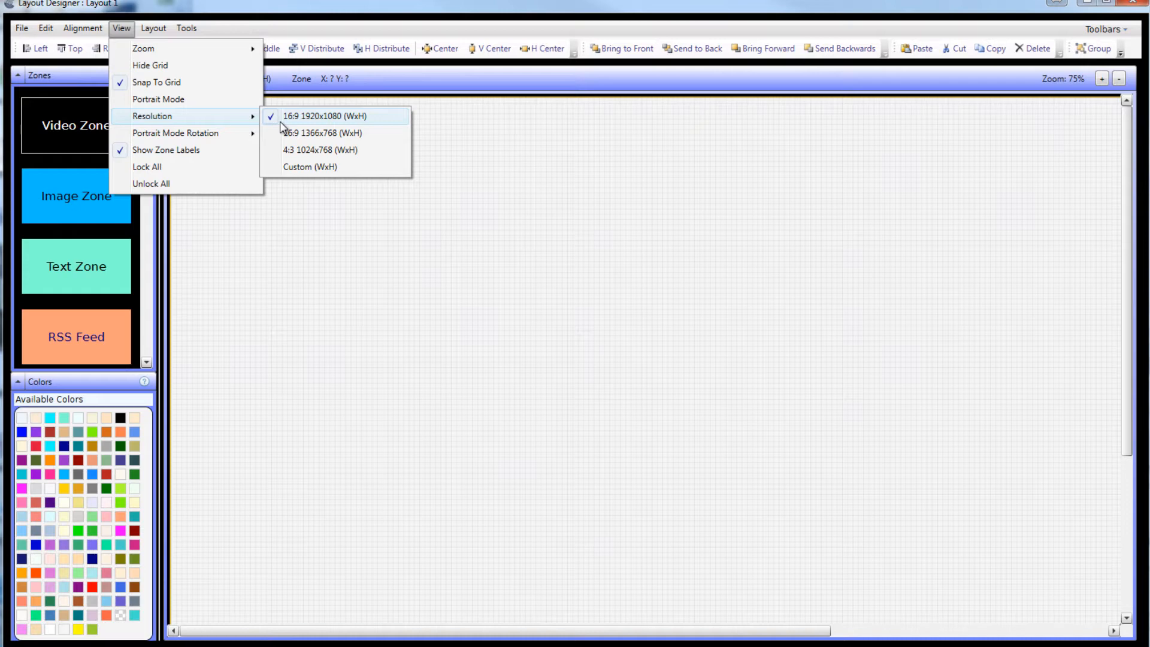
mouse_move(249, 140)
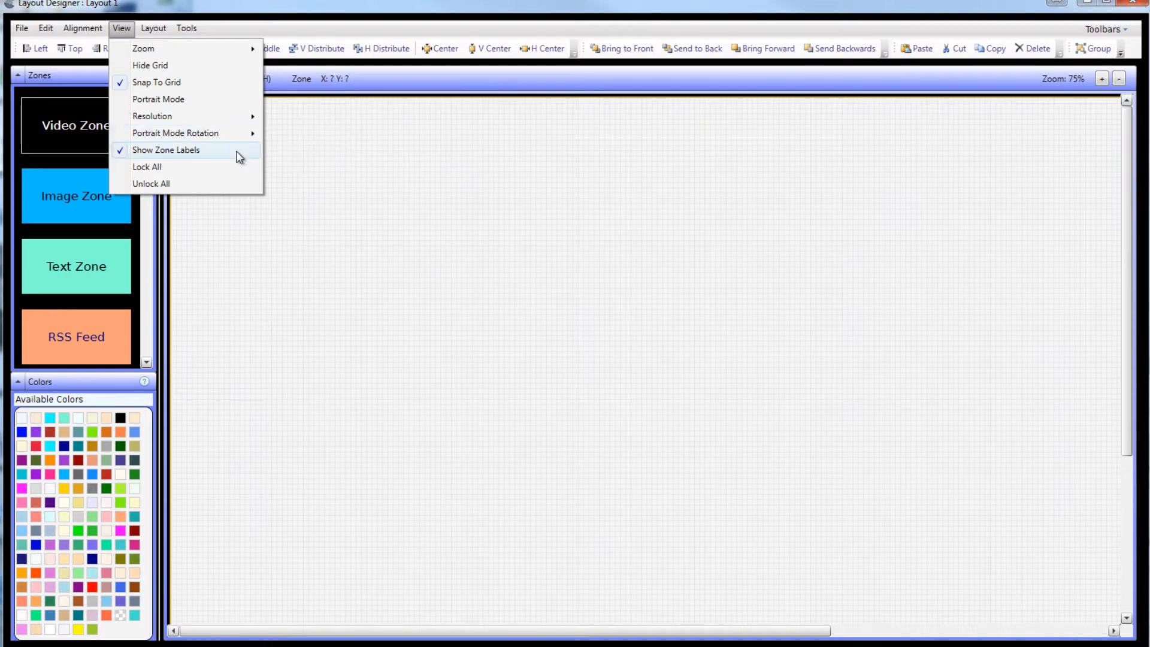
click(423, 214)
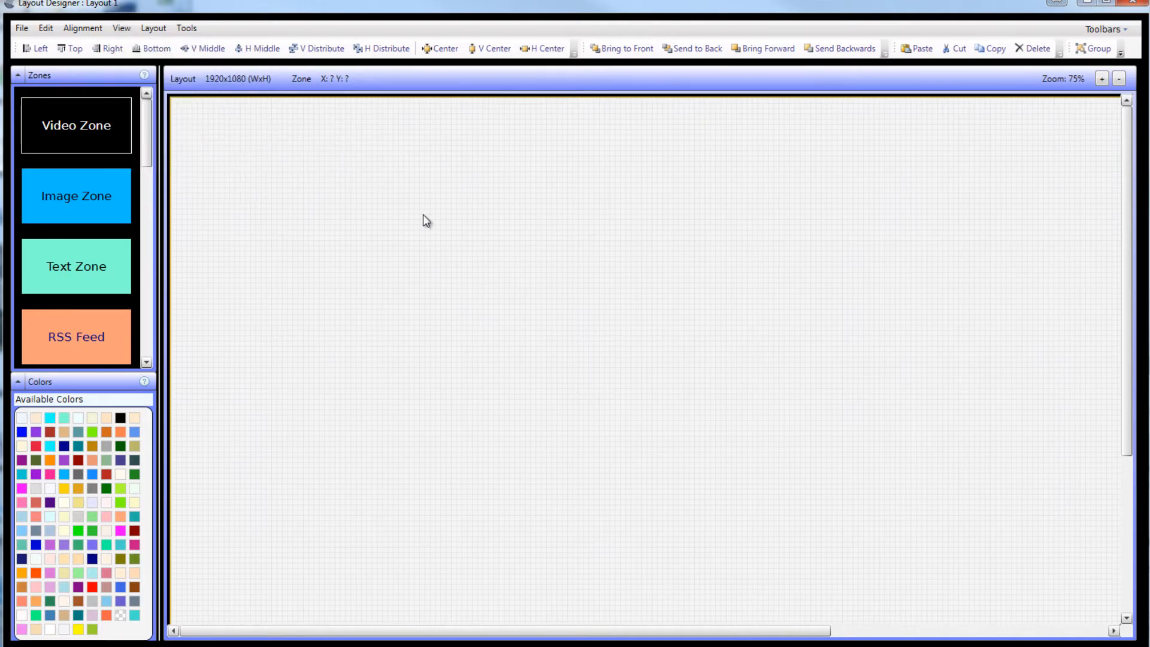
Place an image zone on the layout, enlarge it to about 610x370, and move it to about X 270, Y 150.
drag(85, 200, 475, 210)
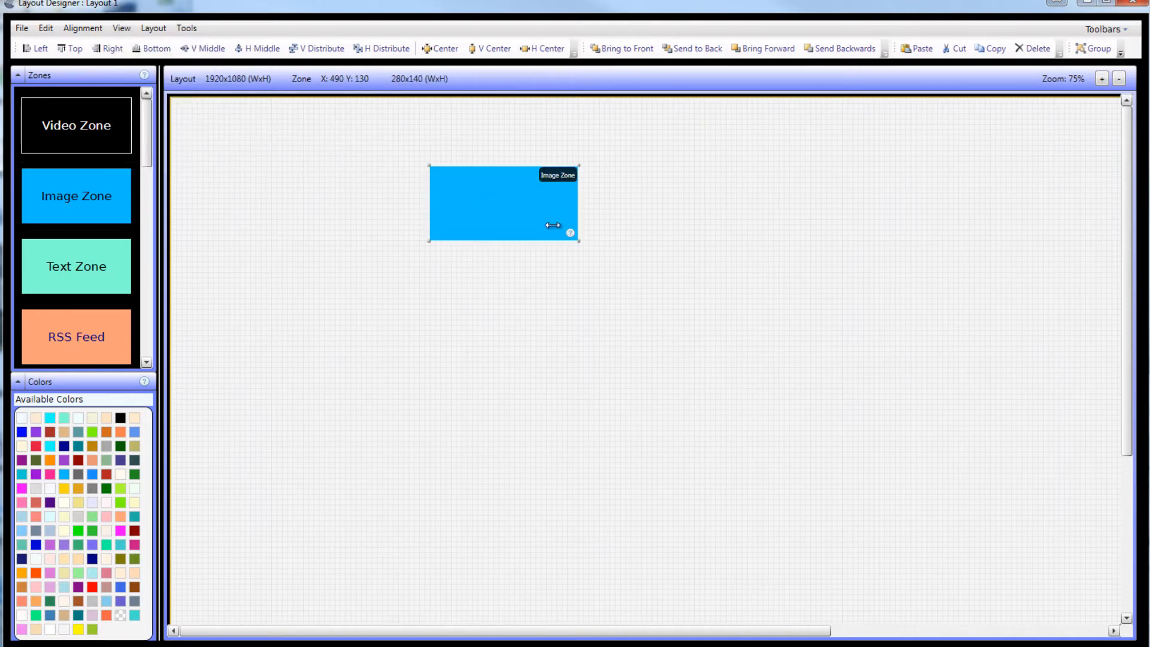
drag(576, 242, 749, 359)
drag(681, 298, 573, 305)
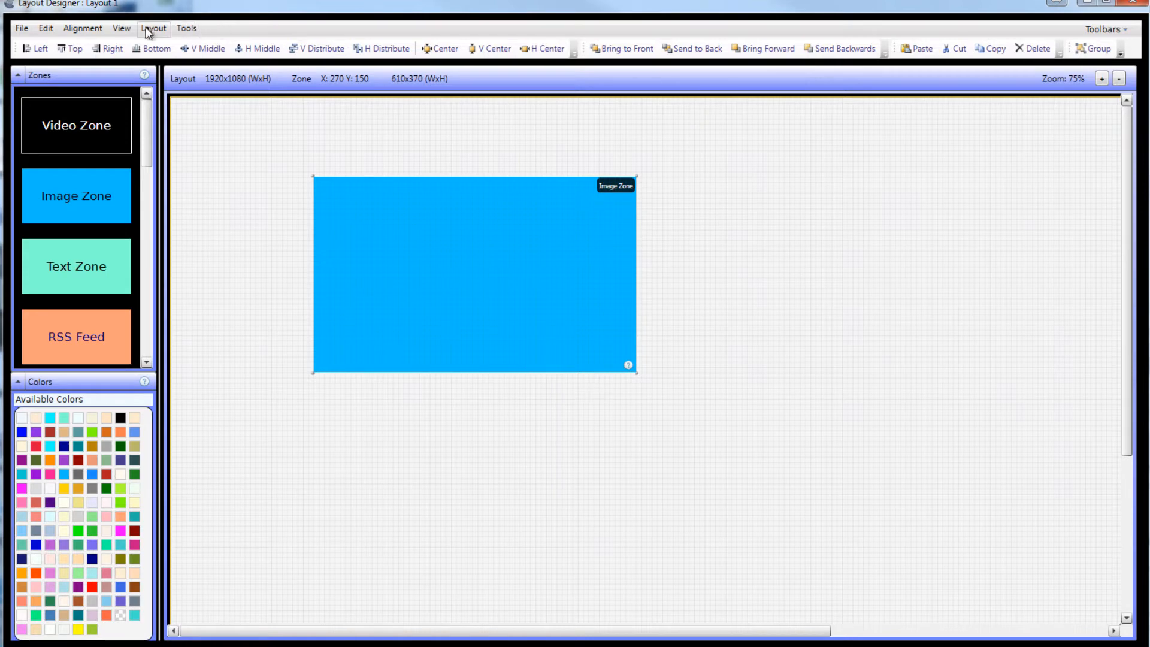
Turn the zone labels off and on again for the layout.
click(127, 29)
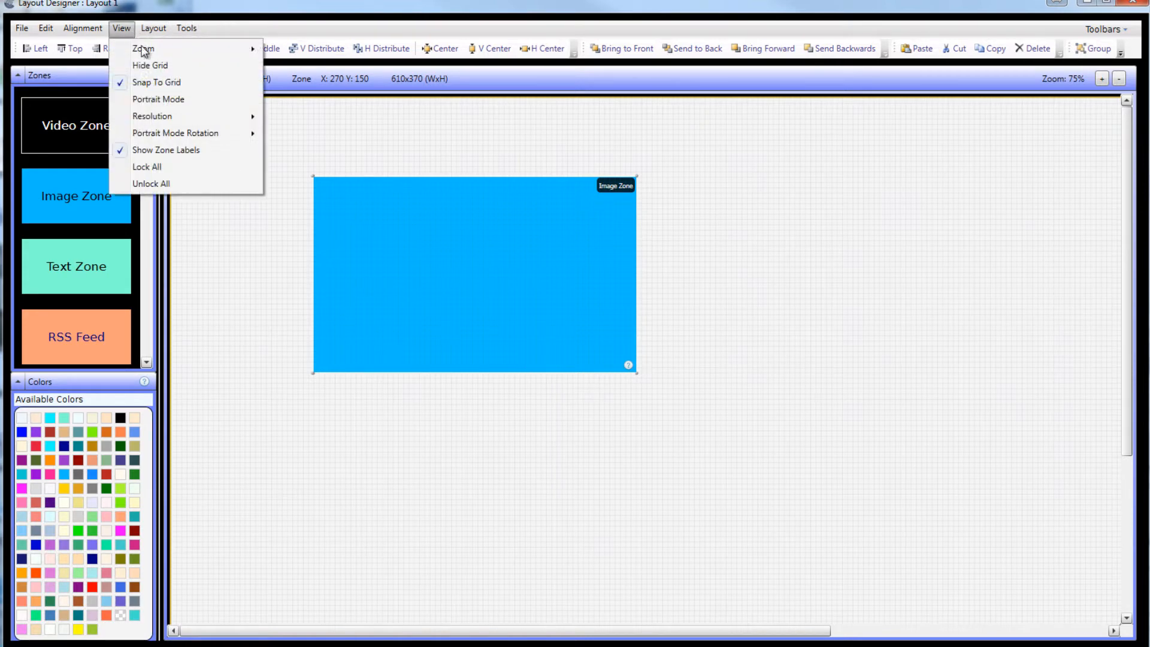
click(179, 150)
click(122, 28)
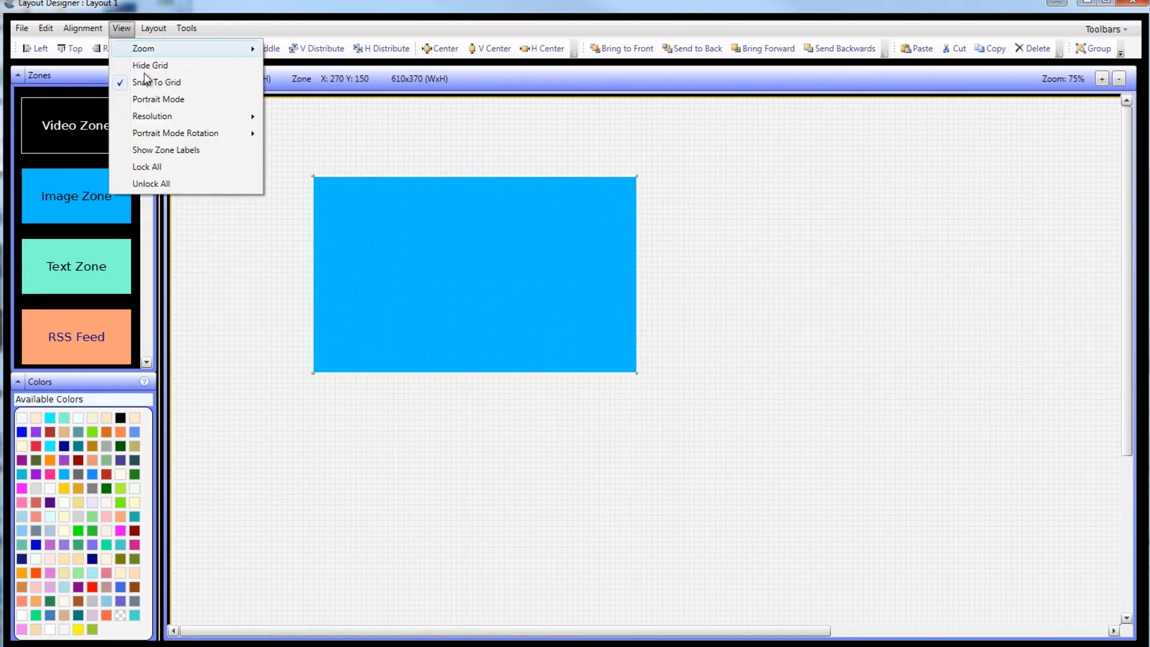
click(167, 149)
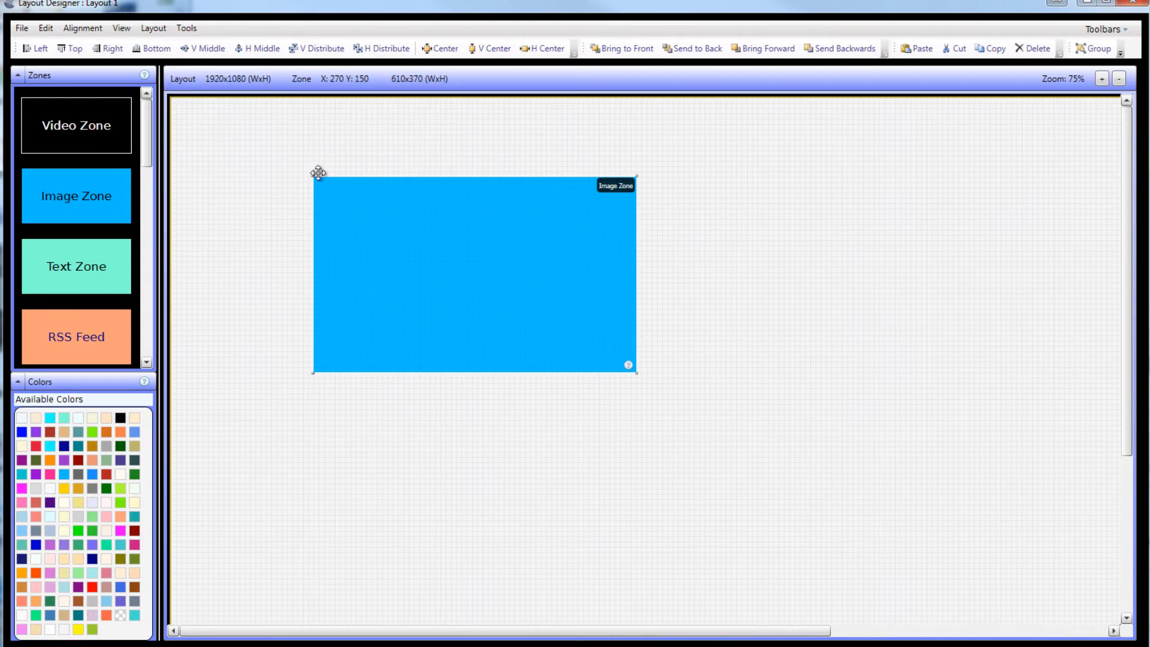
Delete the image zone from the layout.
right_click(487, 227)
click(518, 290)
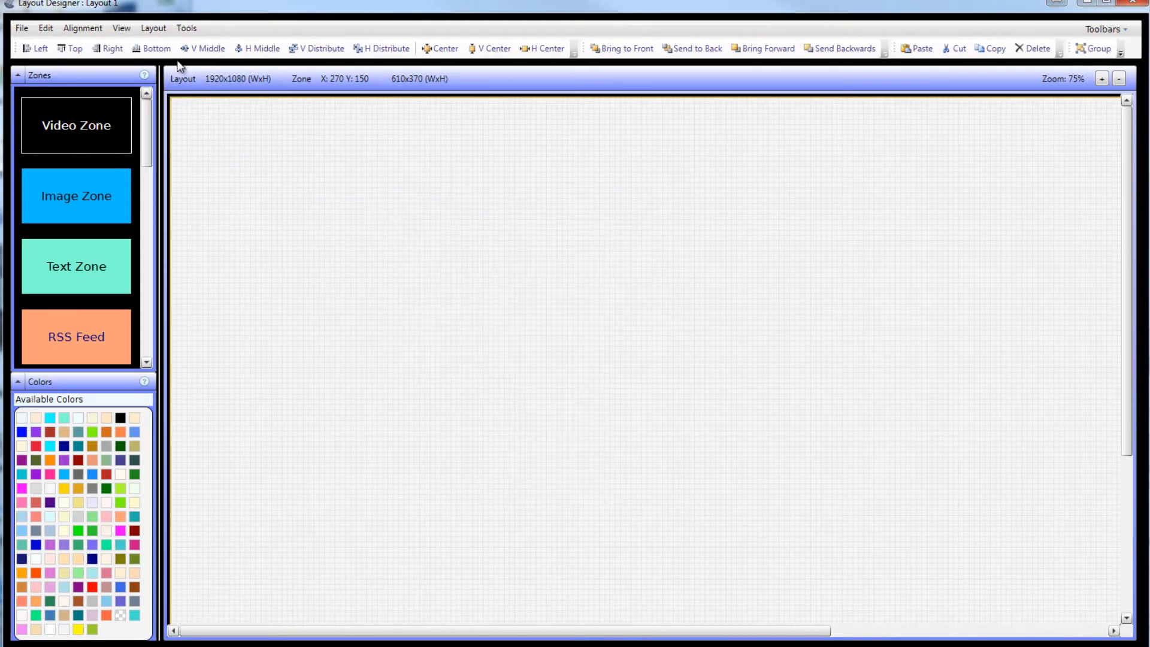
Try the Tile mode in the layout background options, set it back to None, and cancel the dialog.
click(118, 28)
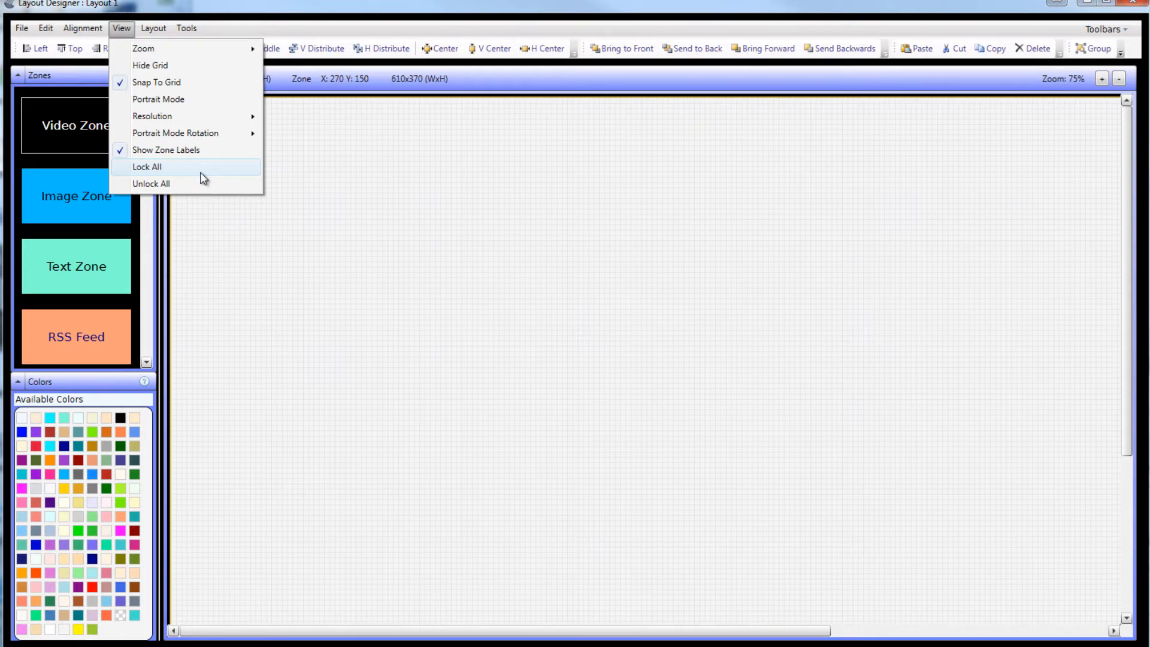
mouse_move(159, 33)
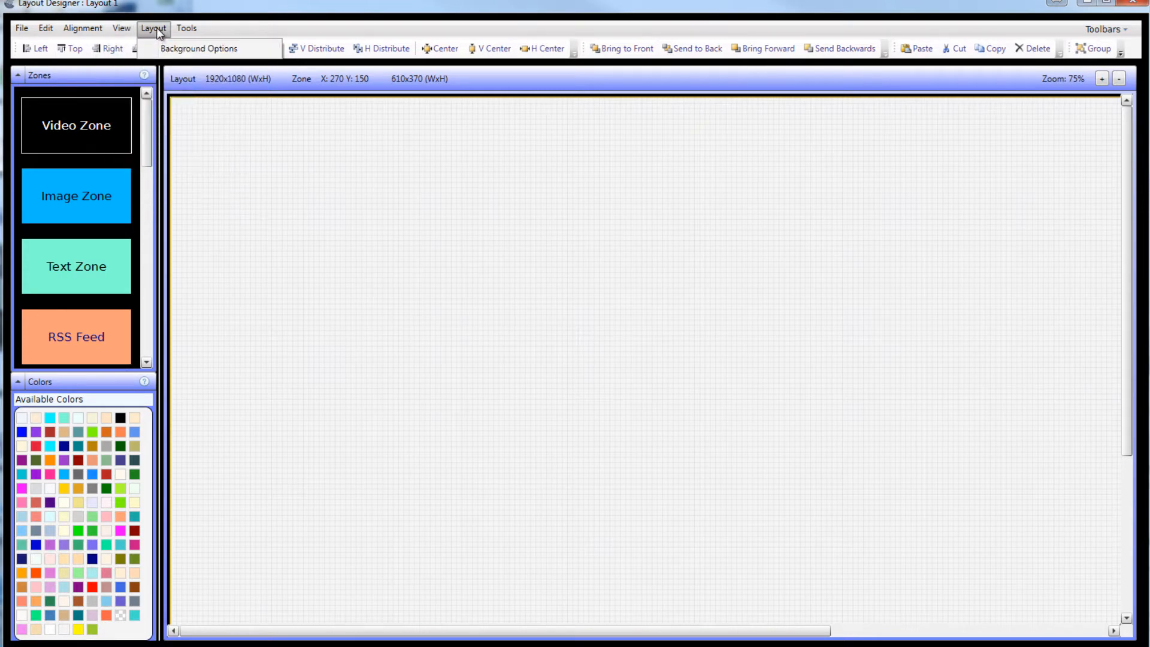
click(159, 47)
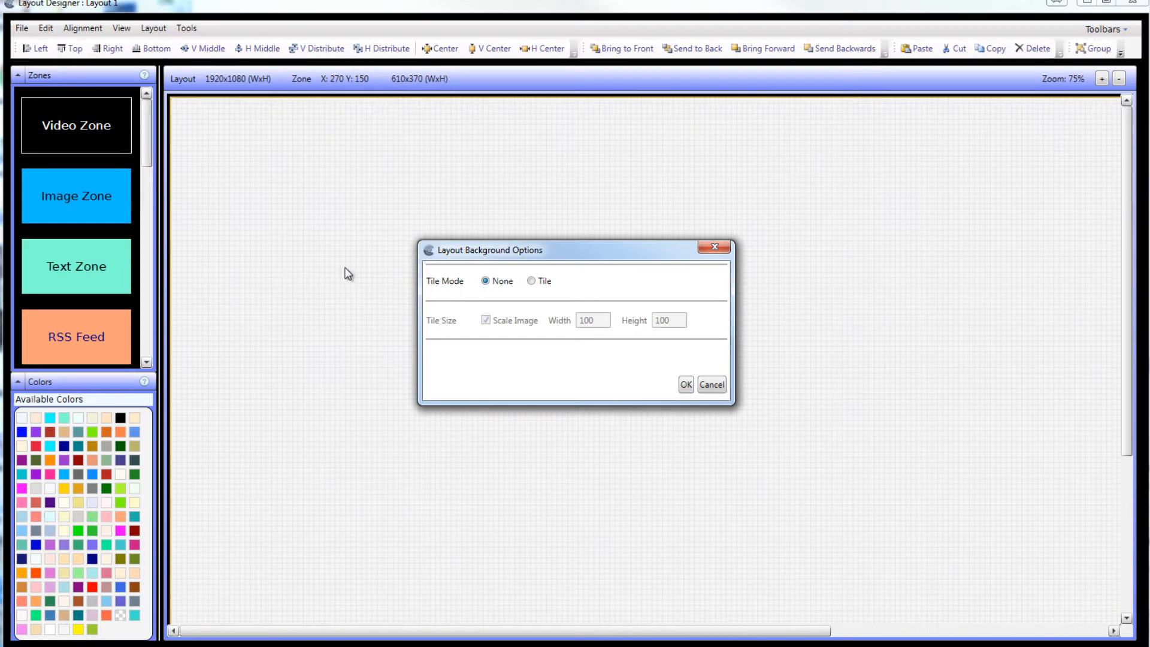
click(531, 281)
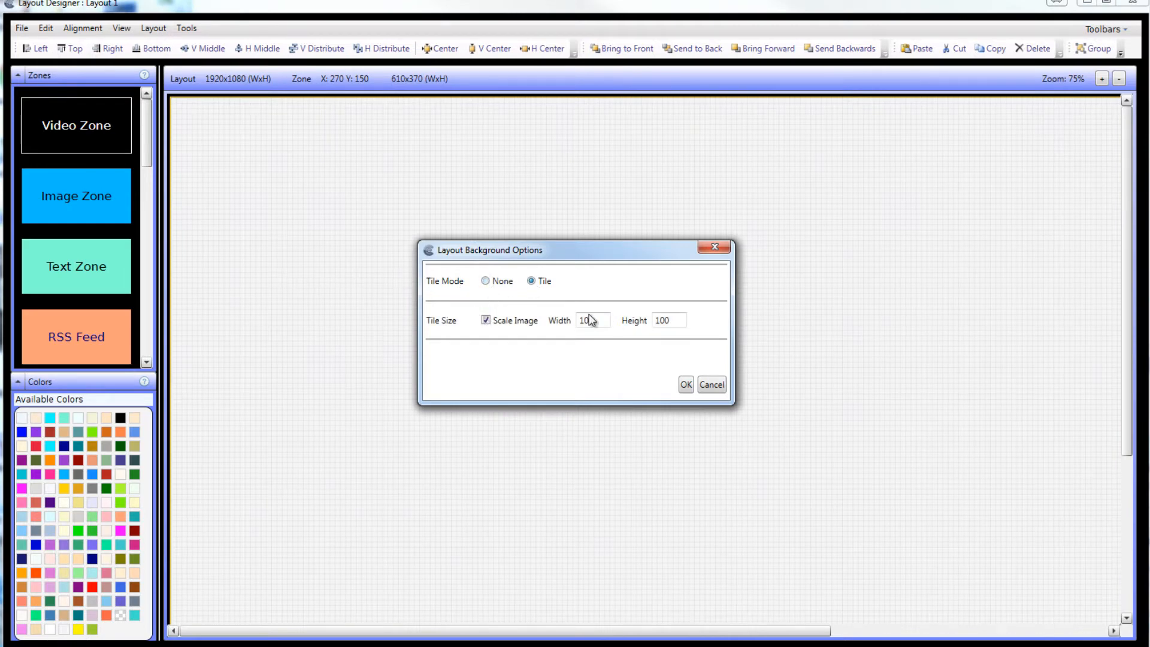
click(496, 282)
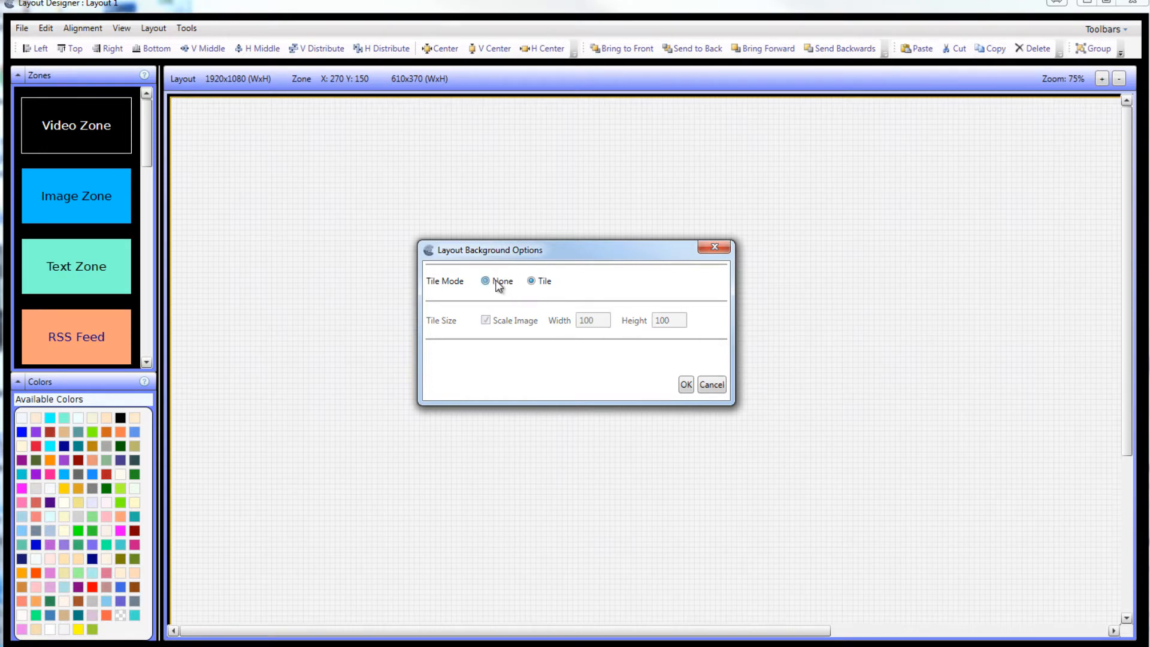
click(706, 384)
Open the Font Manager, look through the list of available fonts, and close it.
click(197, 31)
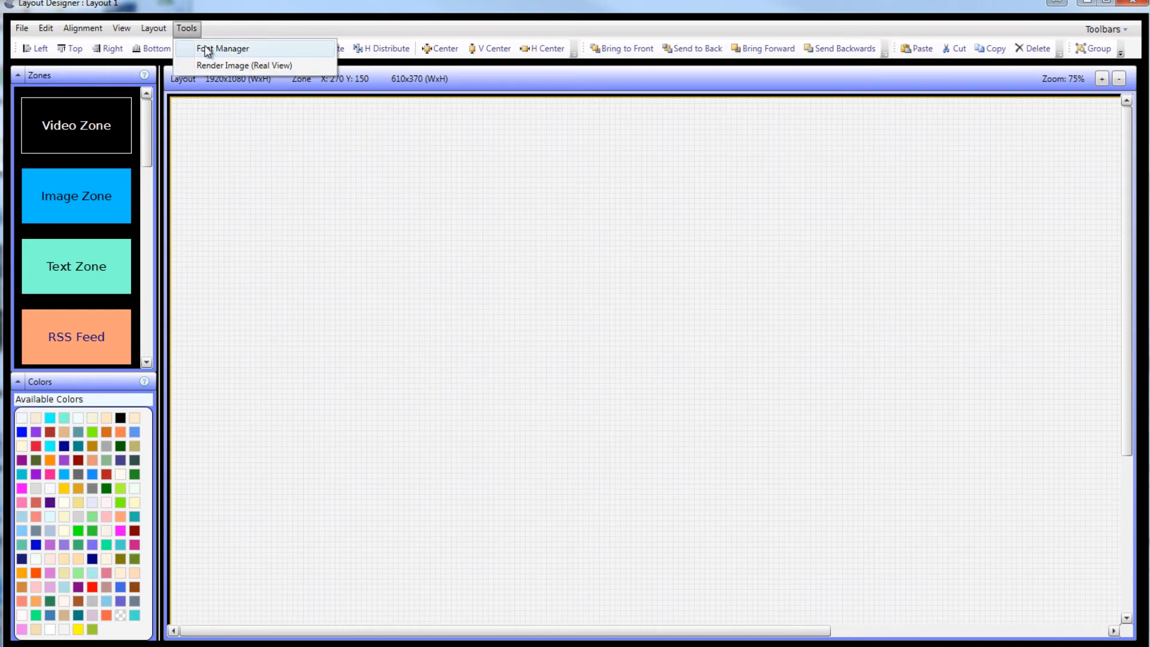
click(207, 51)
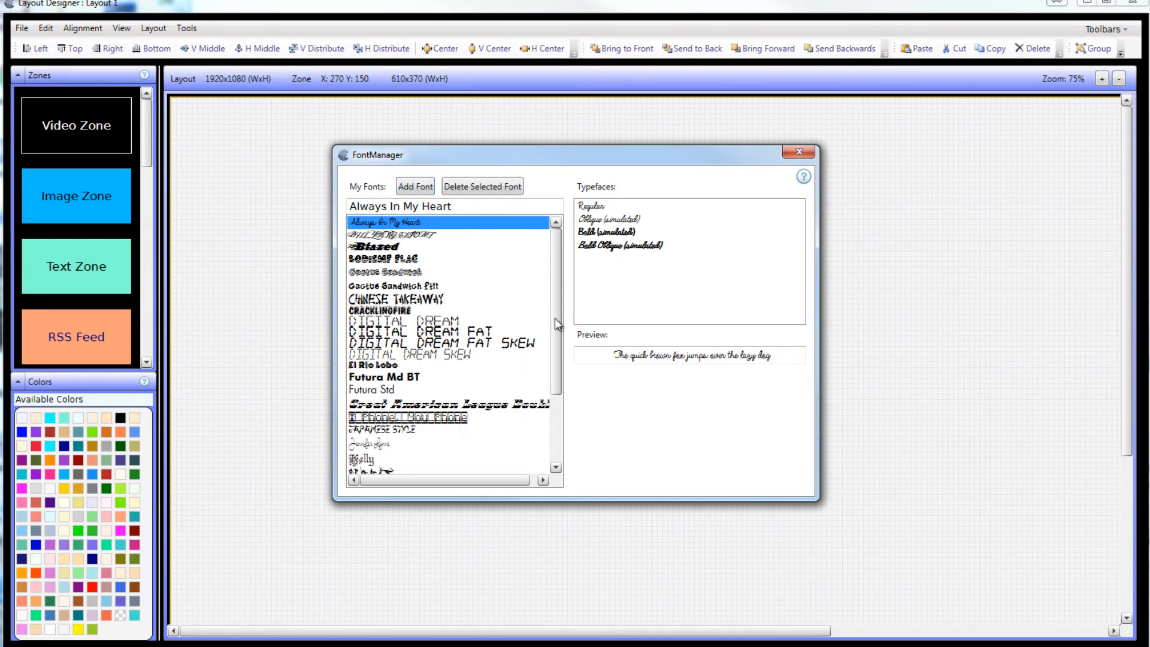
mouse_move(554, 317)
mouse_down()
mouse_move(551, 423)
mouse_move(555, 301)
mouse_up()
click(797, 153)
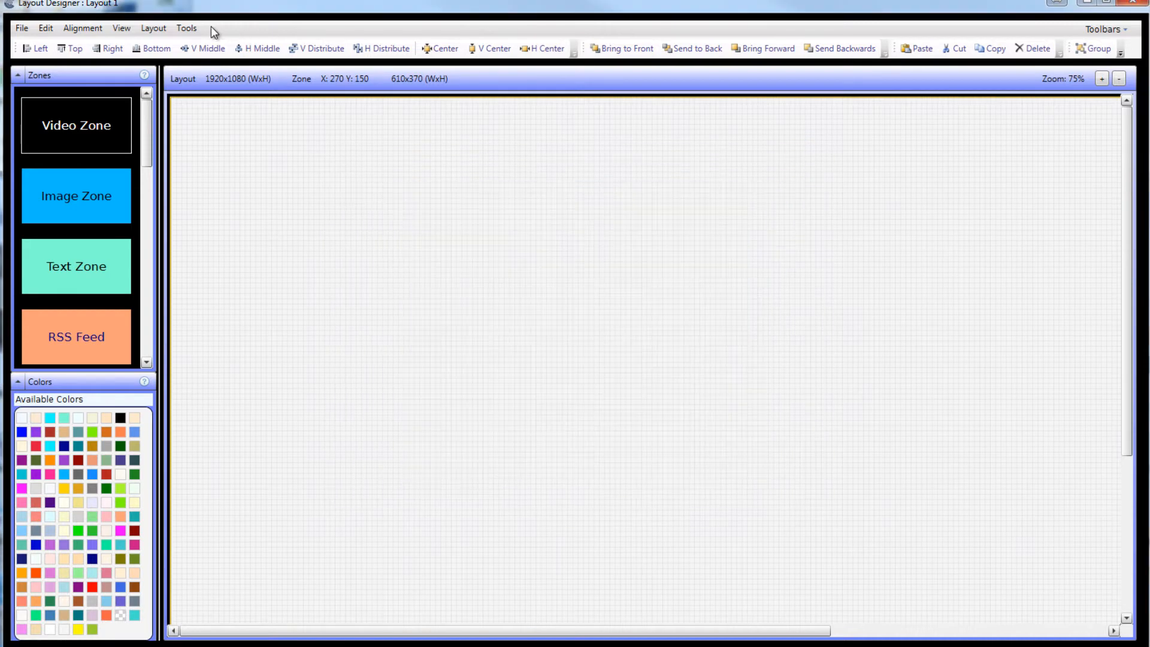
click(187, 28)
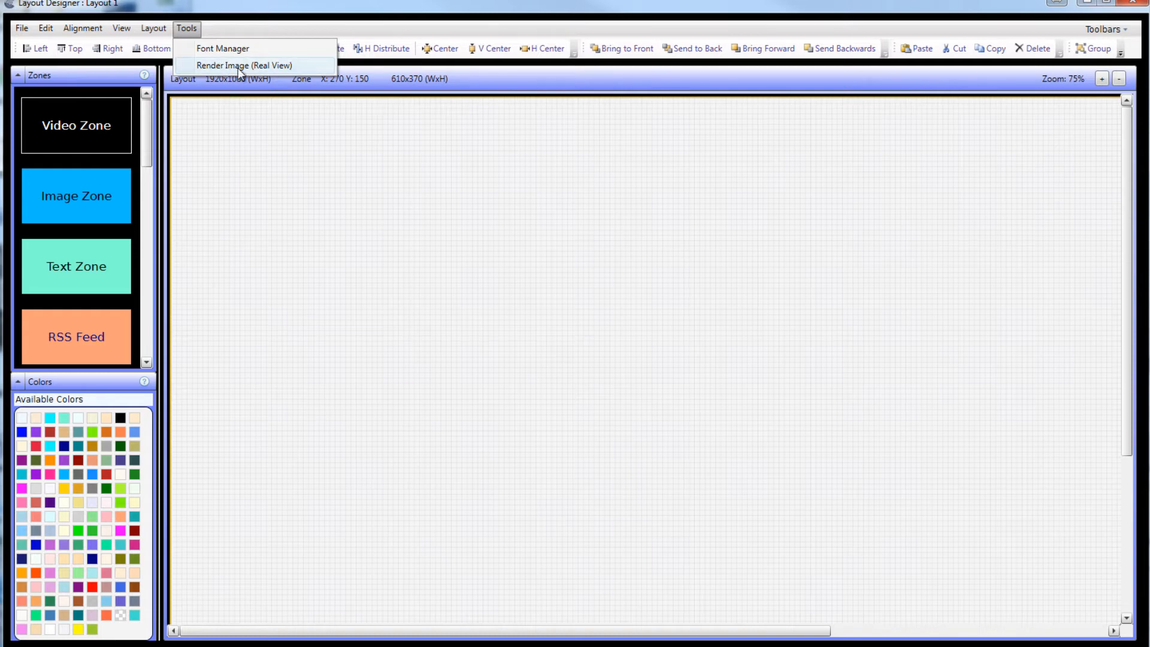
click(392, 190)
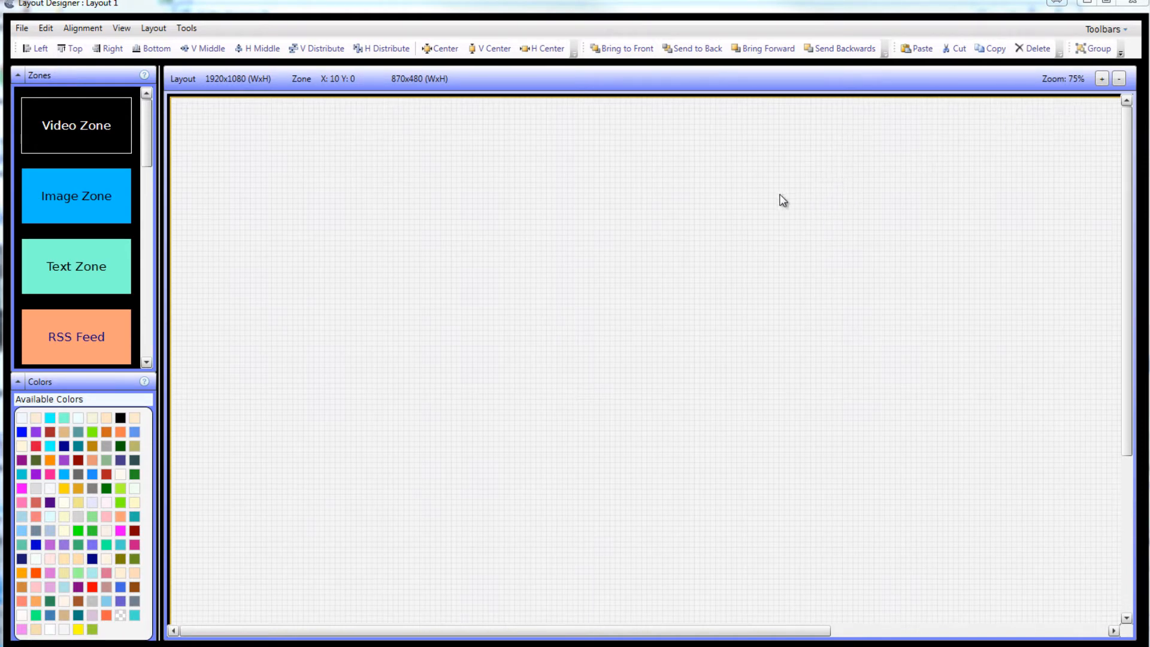
Zoom the layout canvas out to 50%.
click(1118, 80)
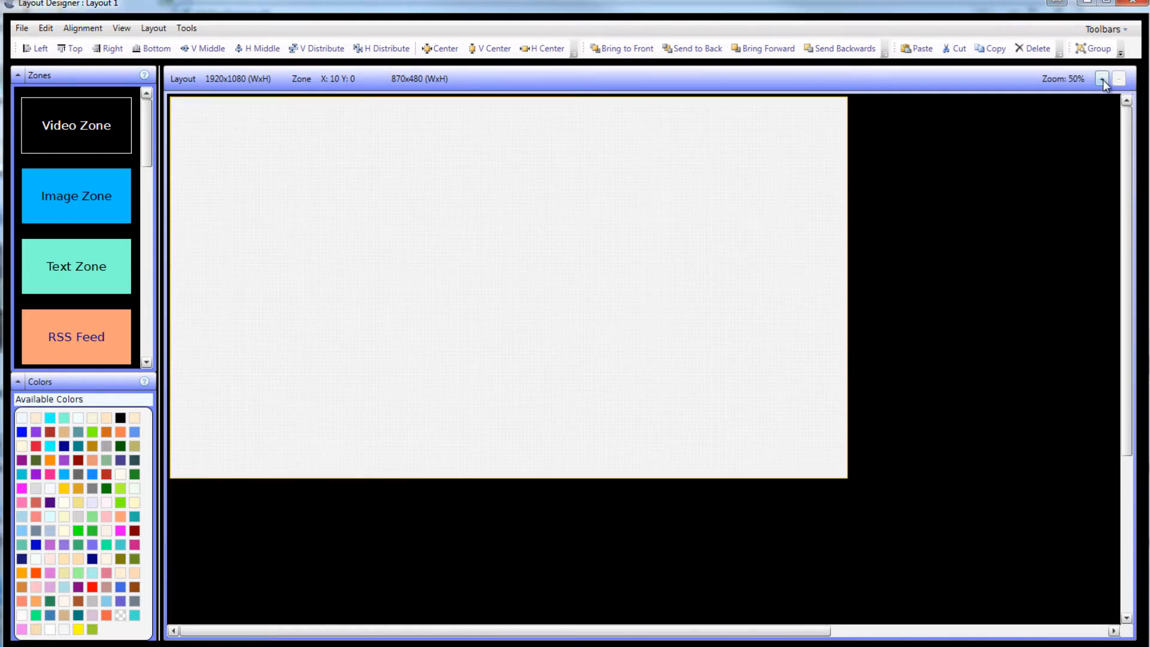
Fill the layout background with blue from the available colors.
click(1102, 80)
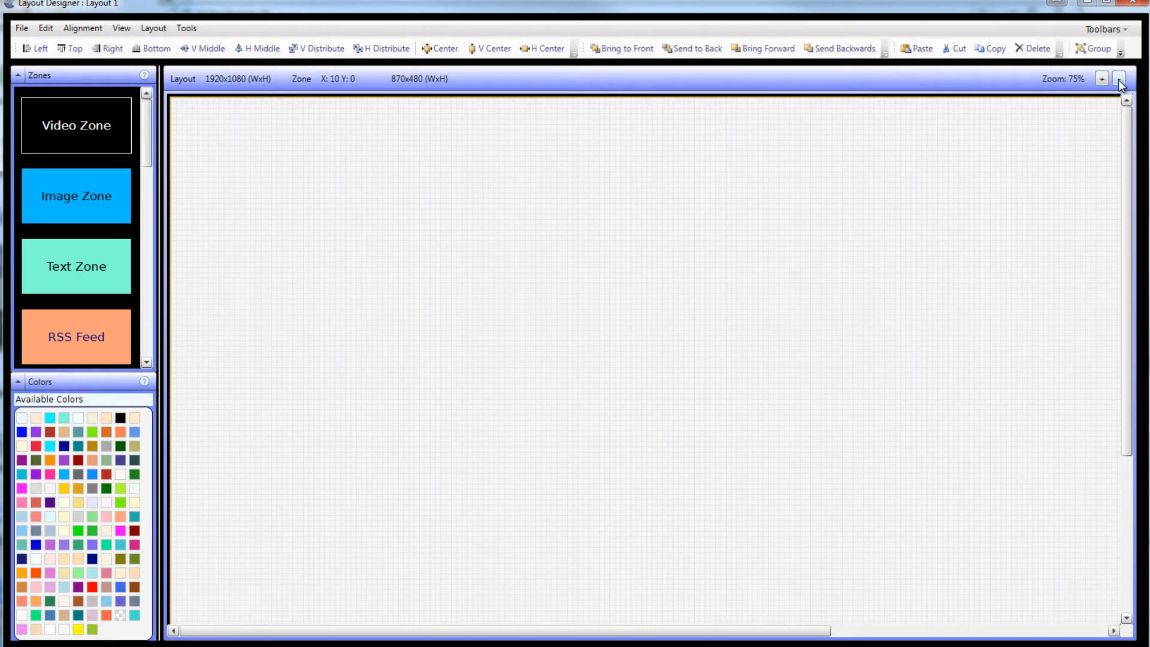
click(1118, 80)
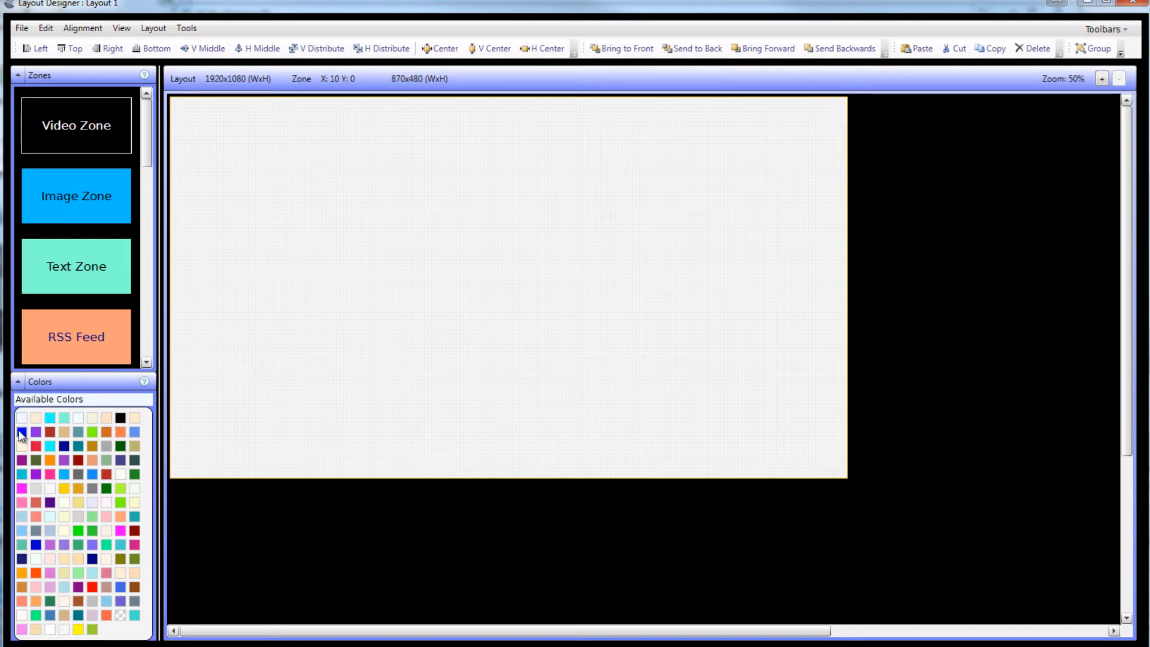
drag(22, 431, 473, 246)
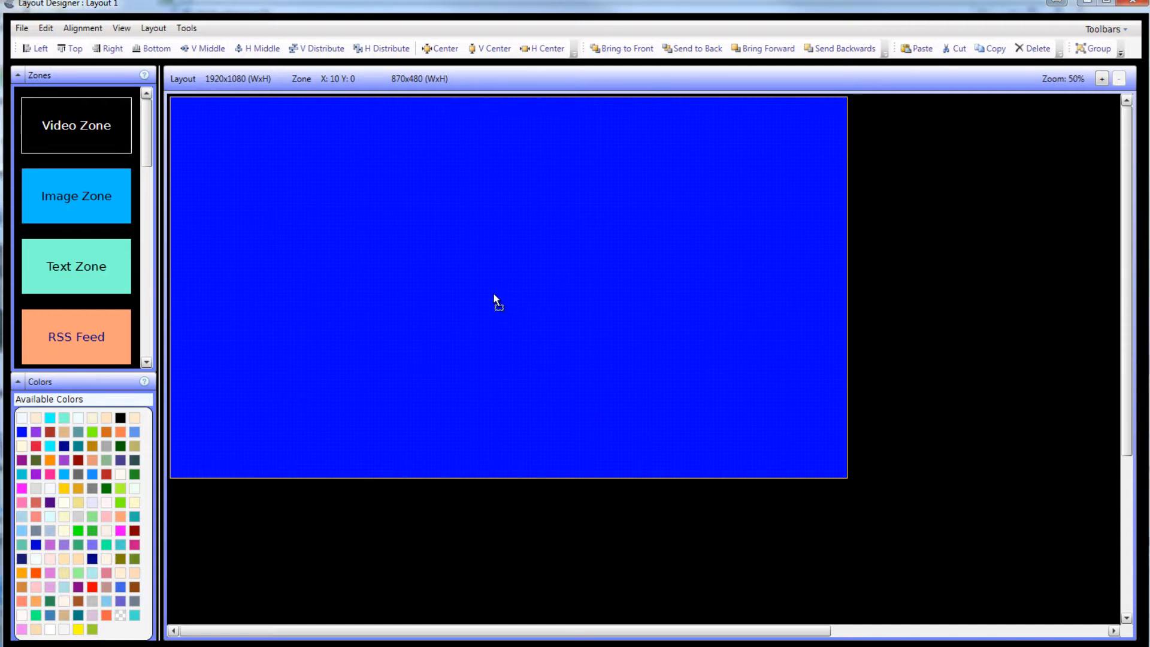
Drop the MP70 device image onto the layout and set it as the canvas background.
drag(494, 294, 495, 294)
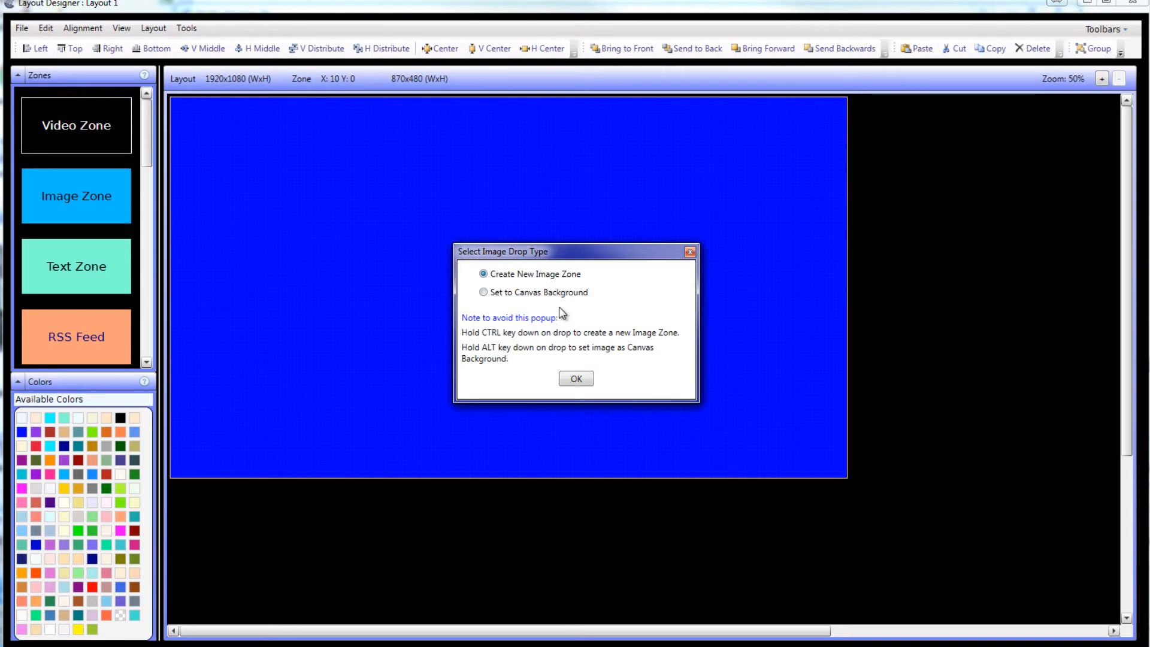
click(576, 380)
click(502, 292)
click(574, 379)
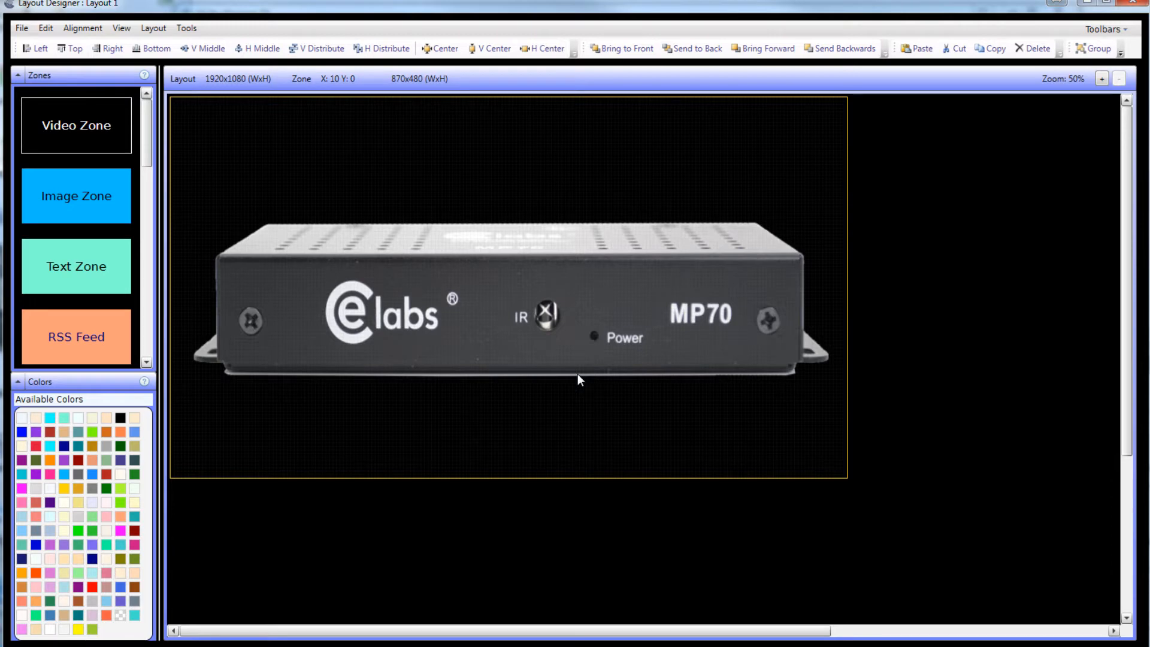
Set the layout background to Tile mode with the image scaled to 100 width and 100 height.
right_click(501, 274)
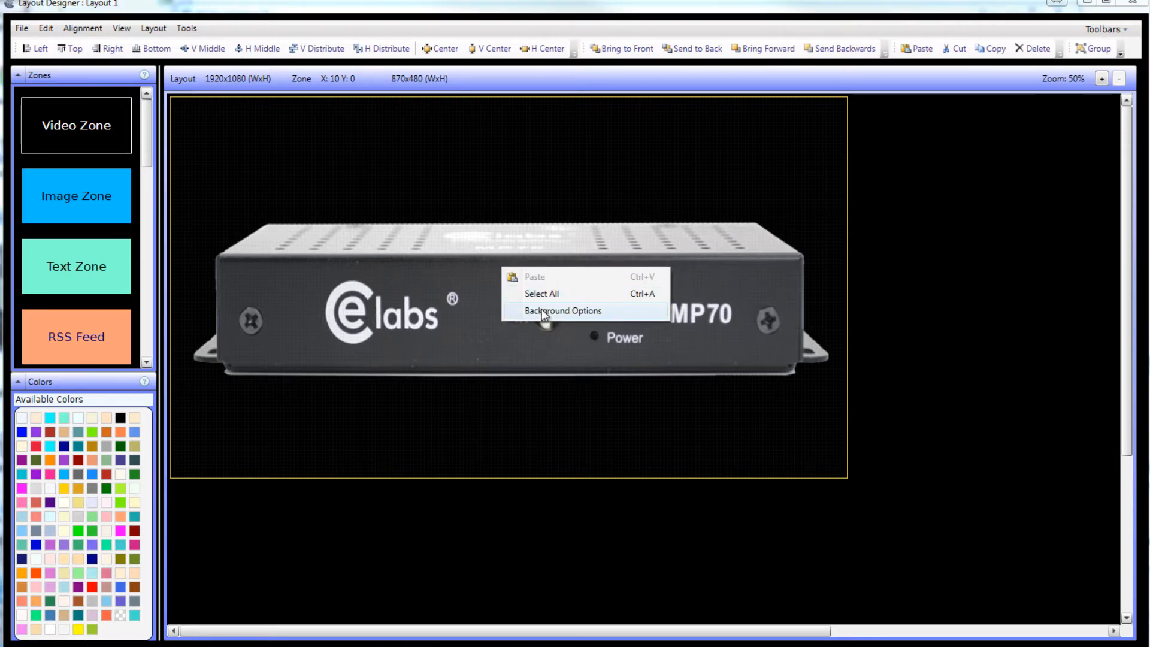
click(542, 310)
click(538, 281)
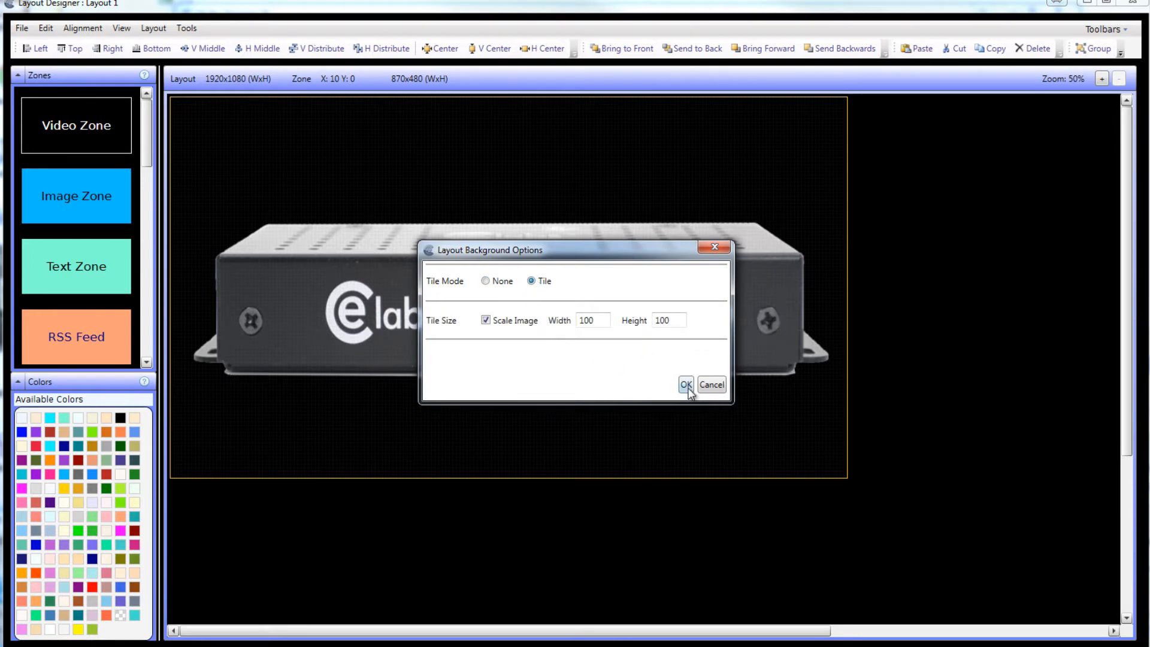
click(686, 386)
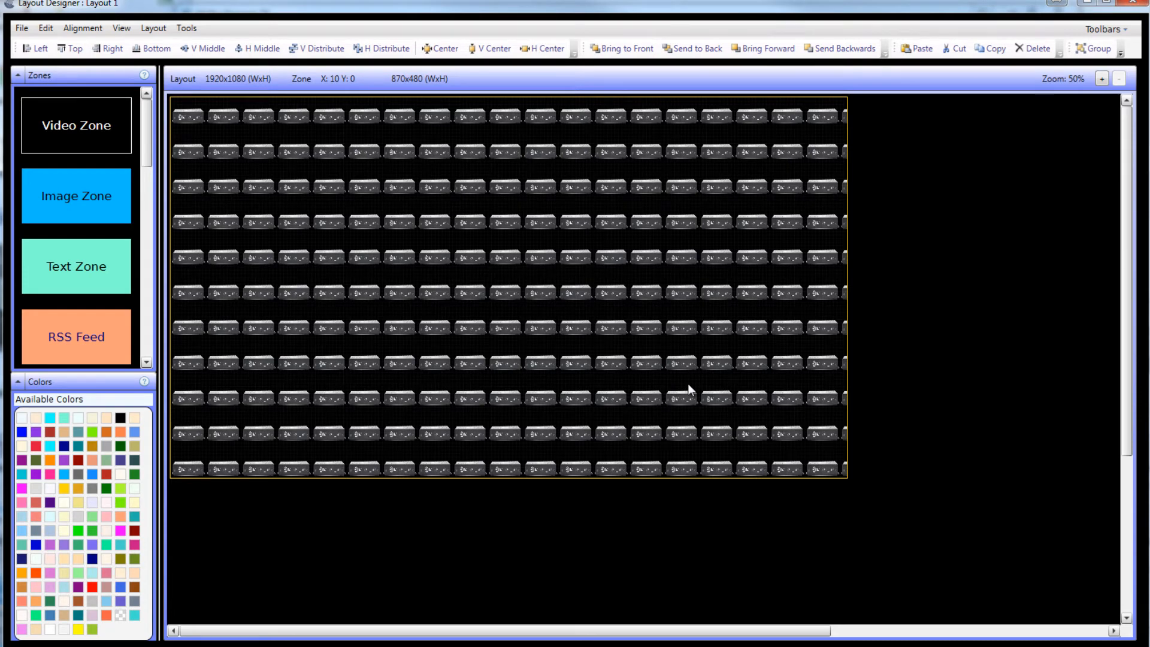
Replace the tiled layout background with the very pale blue color, the first of the available colors.
right_click(393, 233)
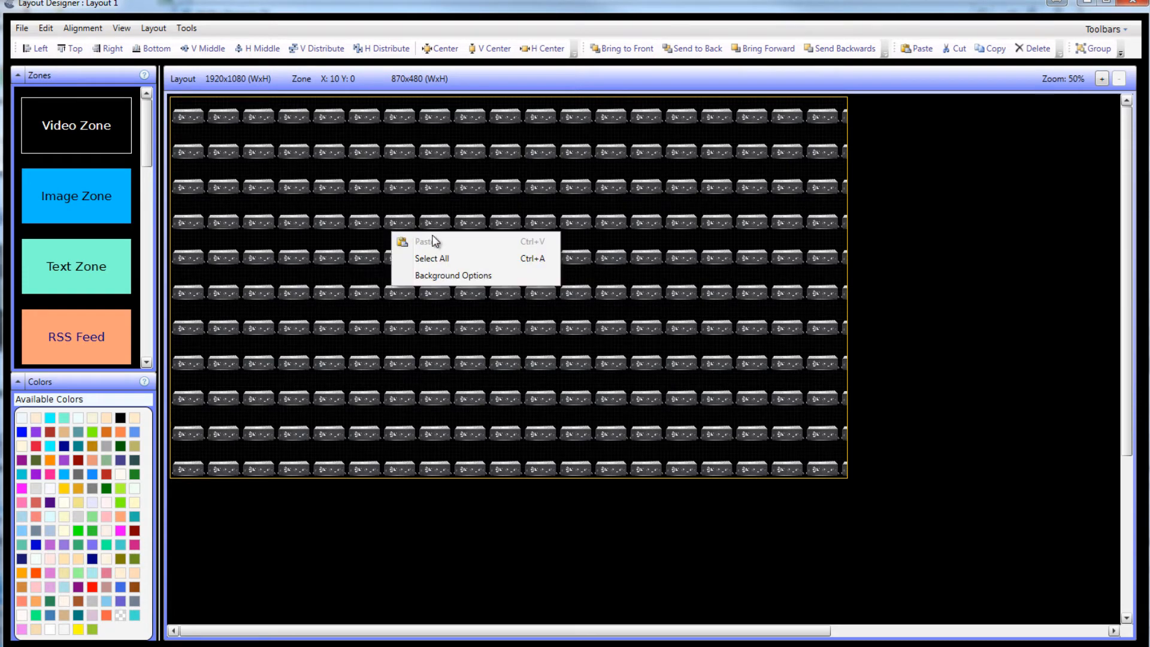
click(267, 340)
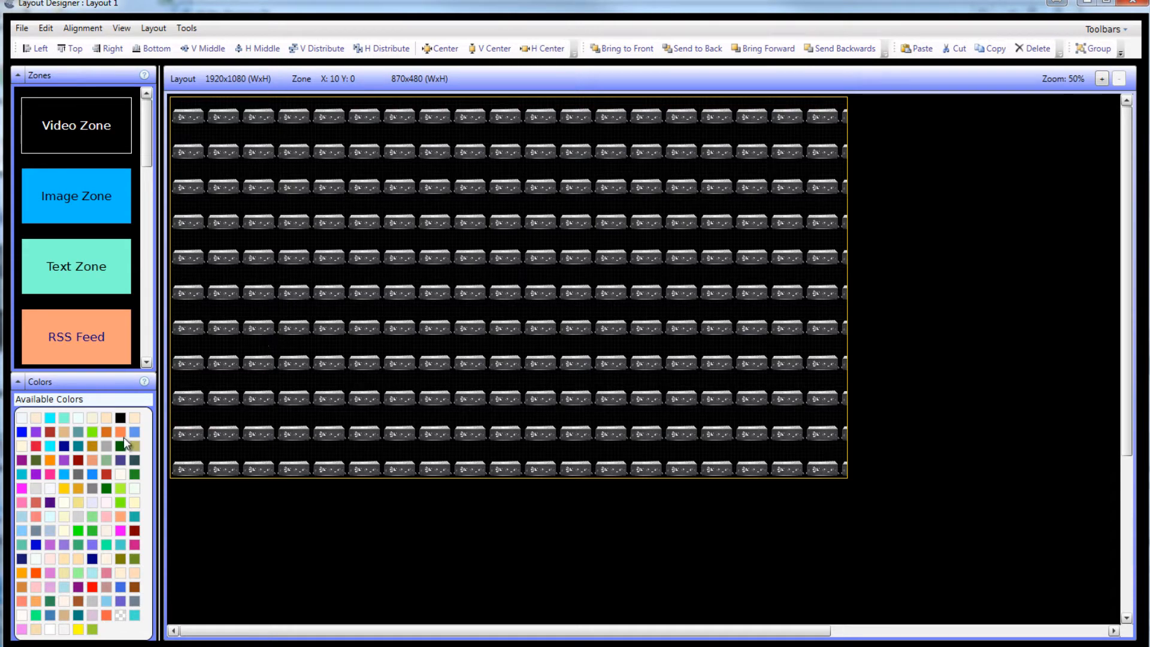
drag(27, 419, 264, 310)
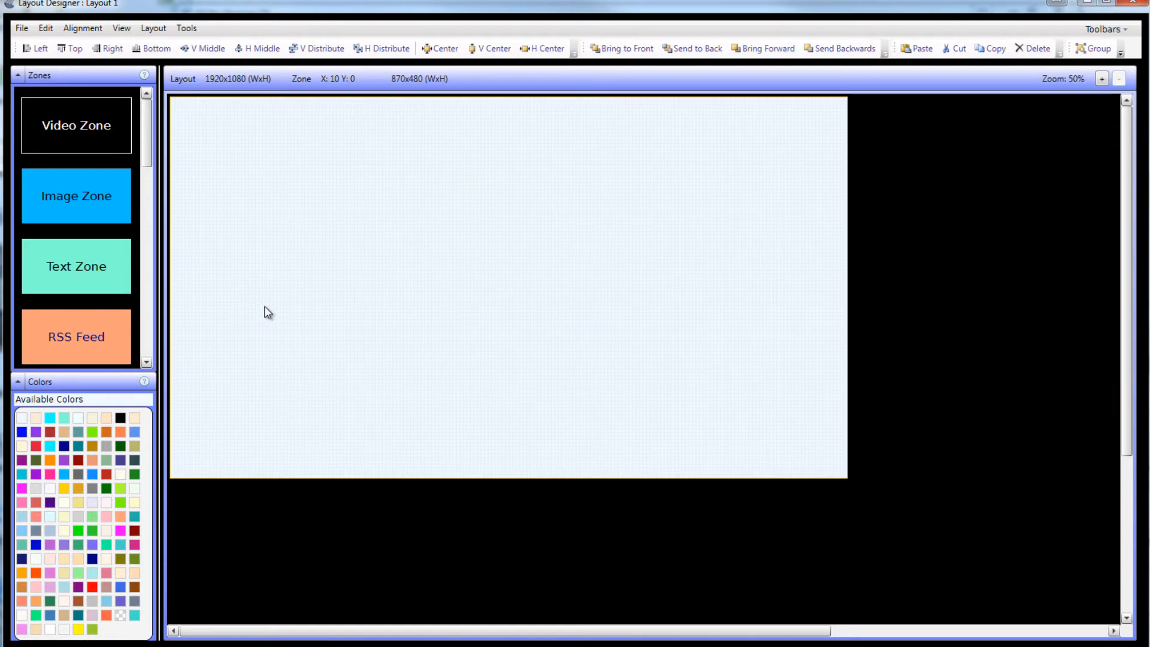
Add a video zone to the layout's upper-left corner at X 0, Y 0, sized about 940x530.
click(121, 148)
drag(78, 126, 238, 129)
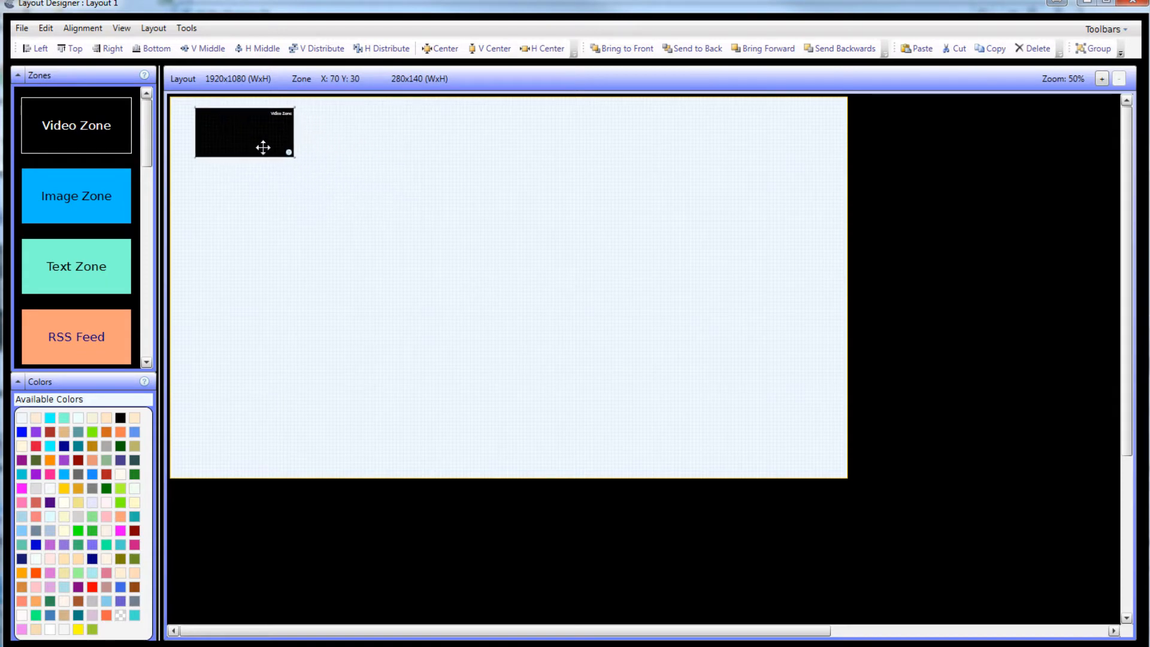
drag(293, 157, 571, 338)
drag(475, 259, 449, 259)
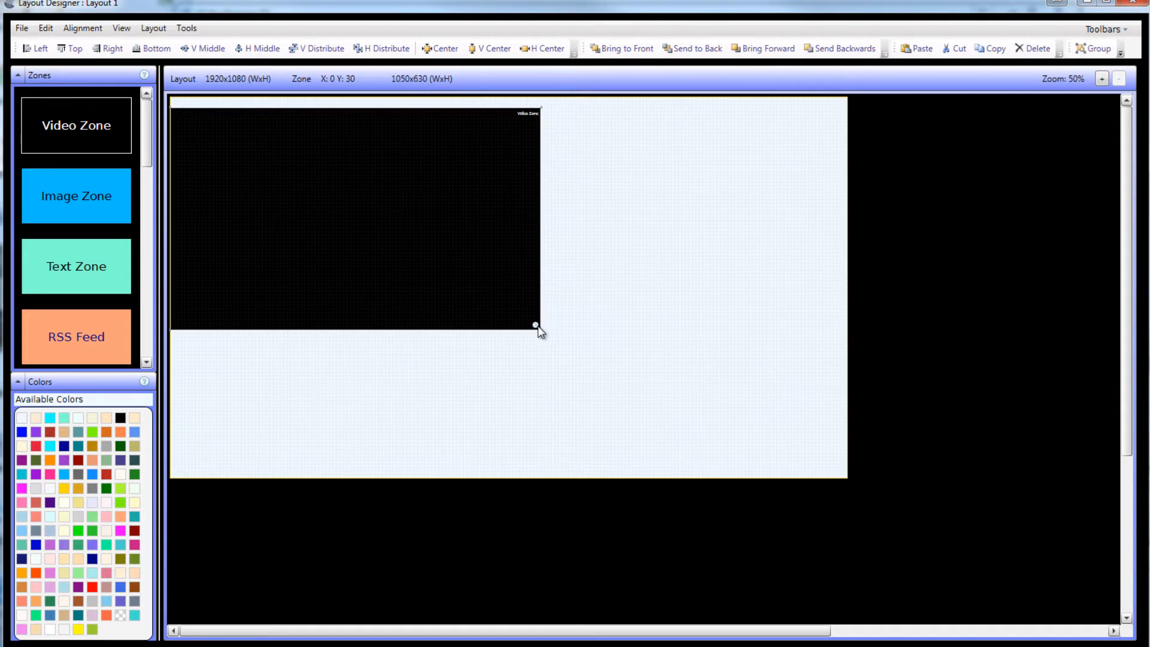
drag(535, 325, 568, 337)
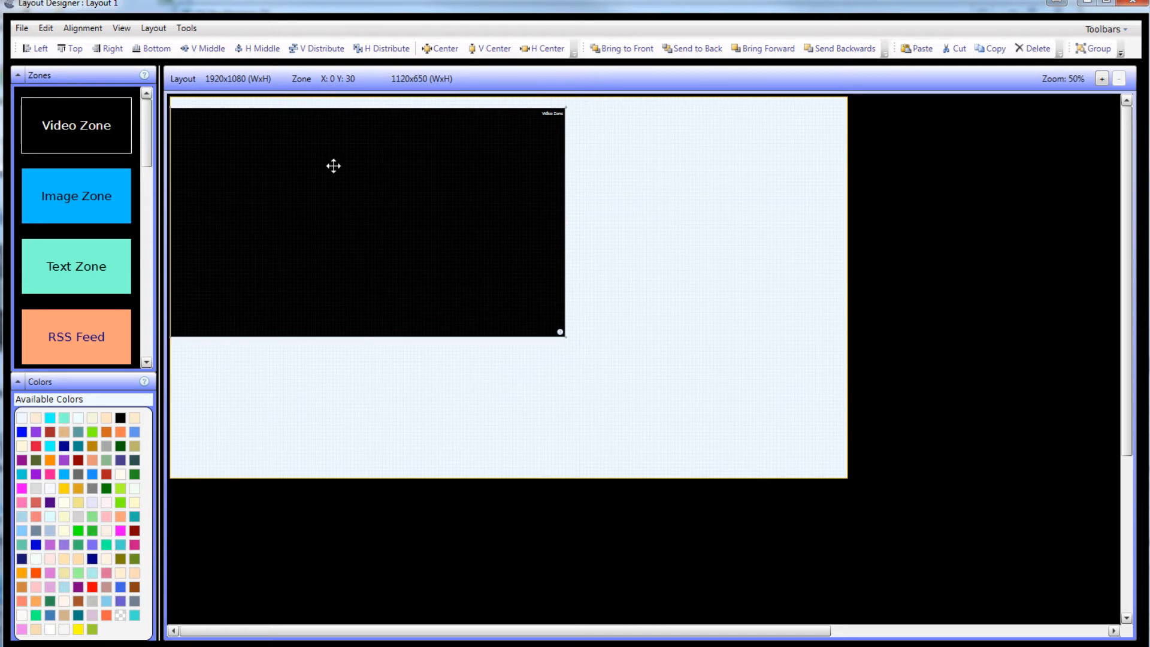
mouse_move(334, 164)
mouse_down()
mouse_move(418, 162)
mouse_move(335, 154)
mouse_up()
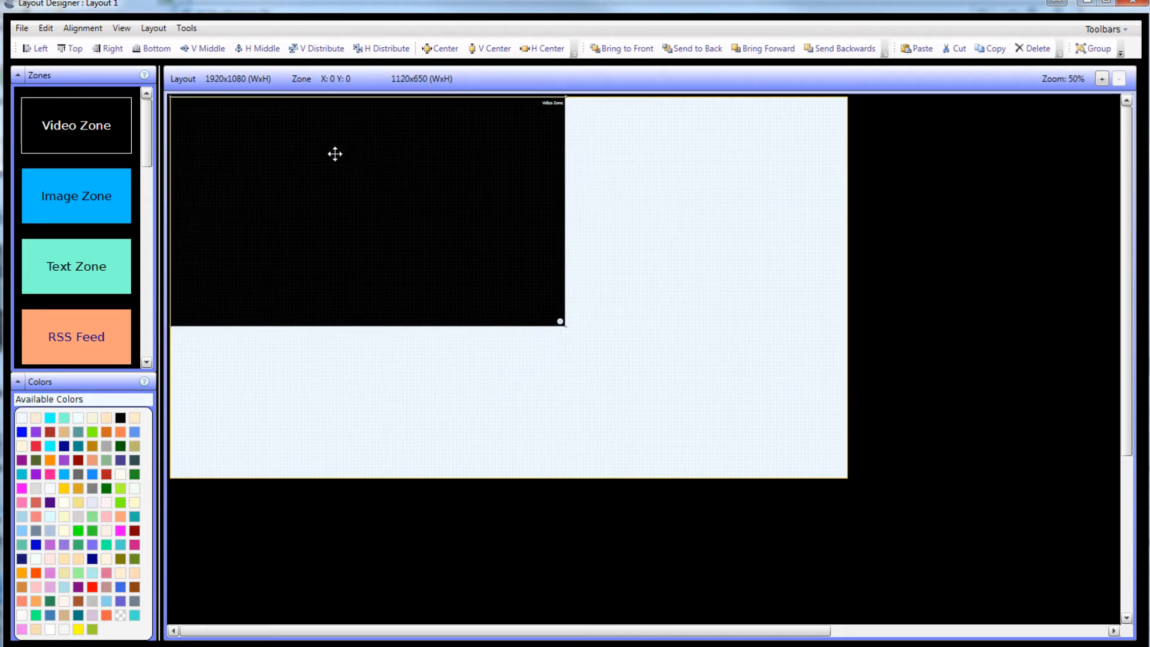
drag(563, 324, 512, 287)
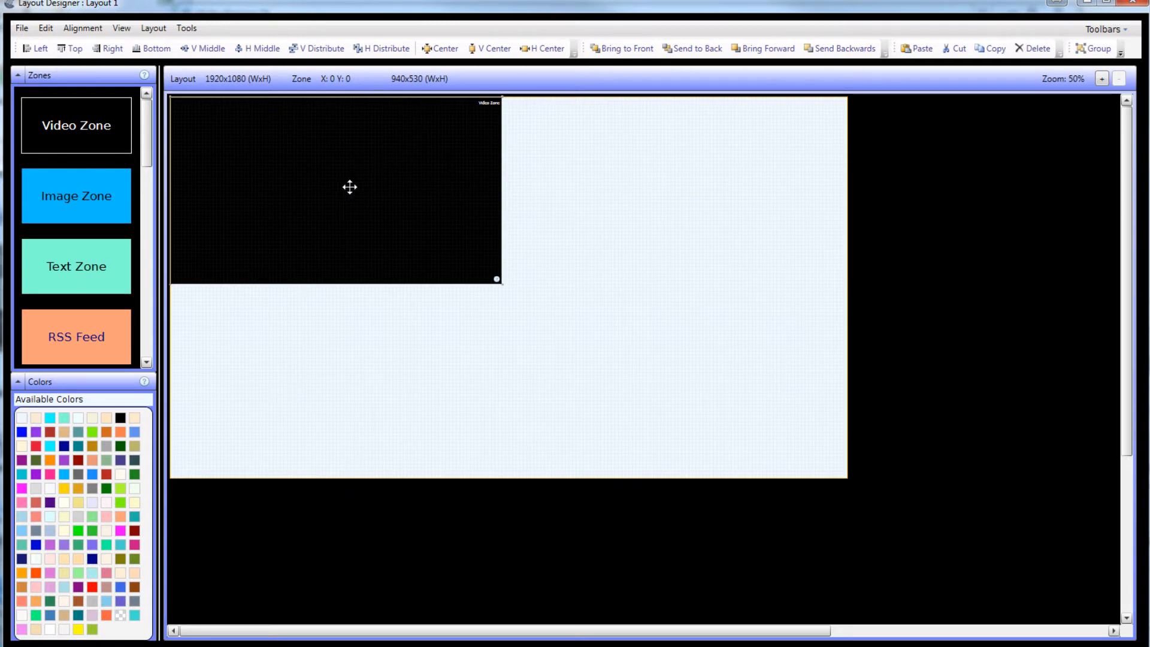
Add an image zone of about 760x540 at about X 560, Y 270, filled with the USS Key West submarine image.
click(45, 196)
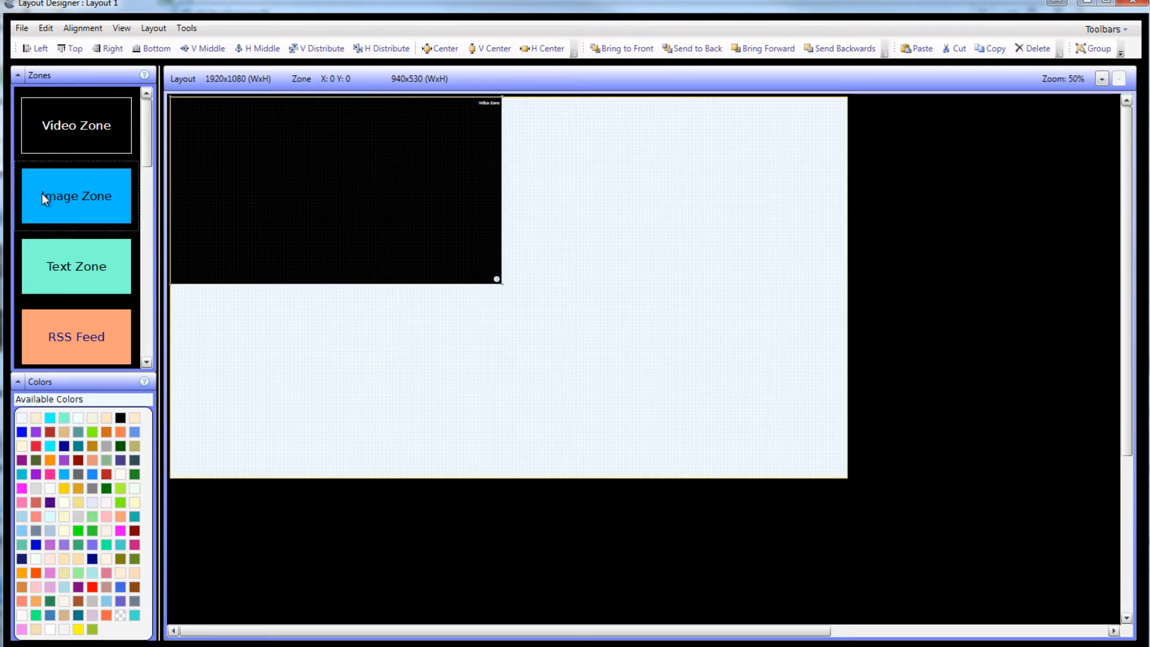
drag(45, 195, 417, 215)
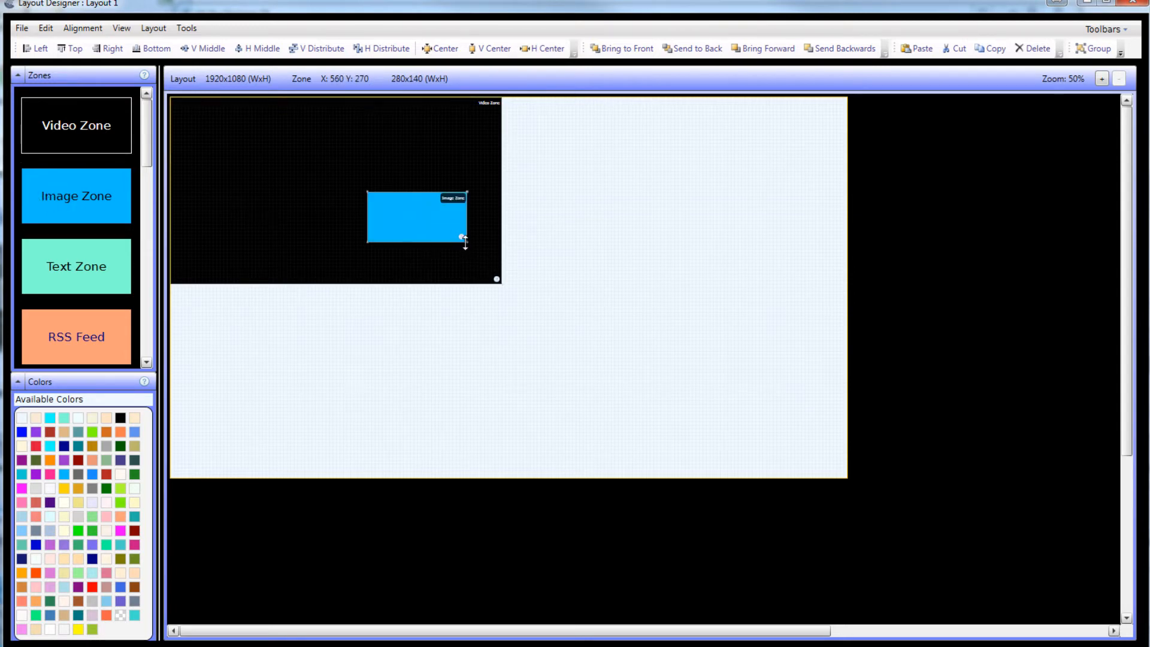
drag(468, 242, 635, 381)
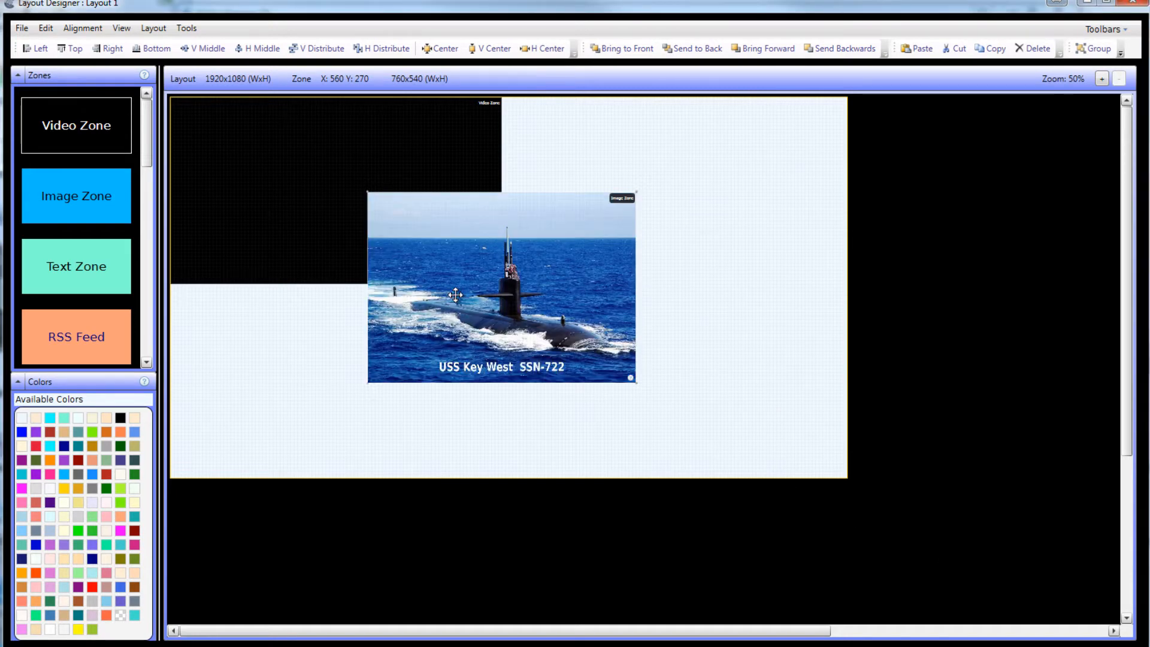
Try 0.52 opacity and Maintain aspect ratio in the image zone's background properties, and restore opacity 1 and Resize to fit.
right_click(470, 271)
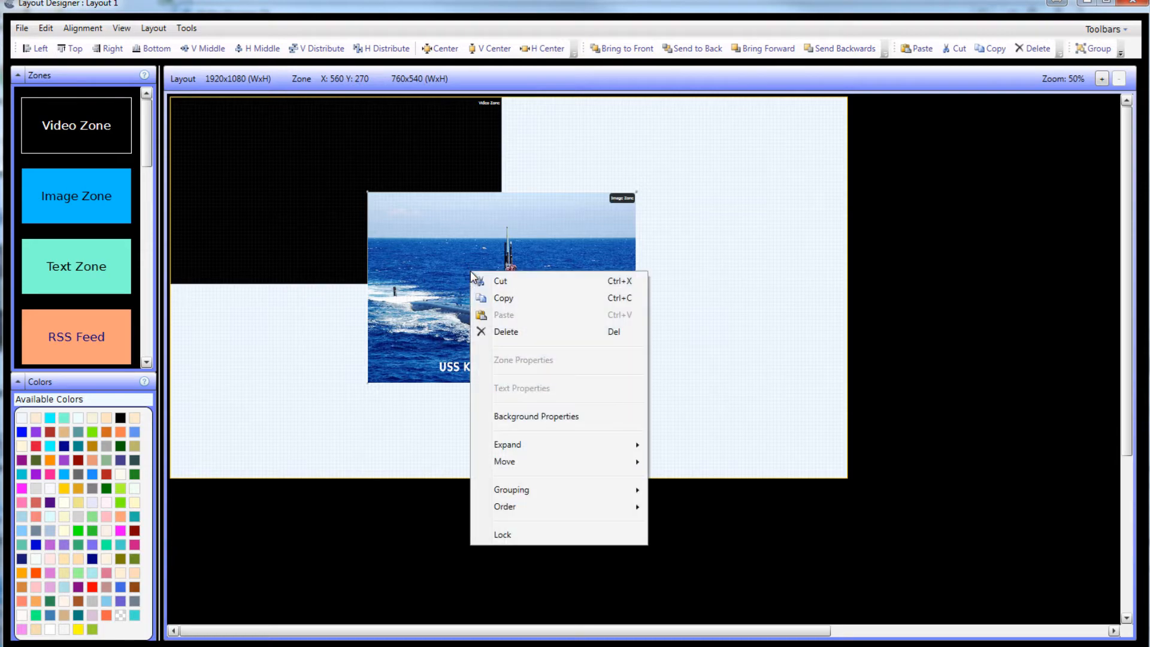
click(532, 416)
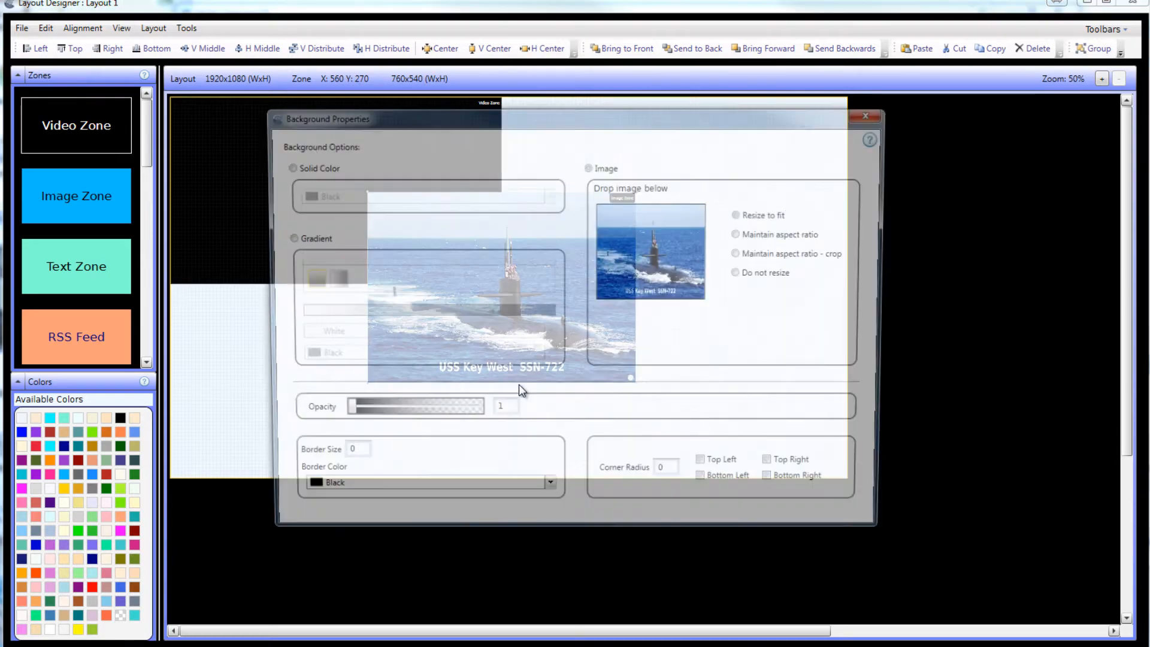
drag(342, 414, 403, 416)
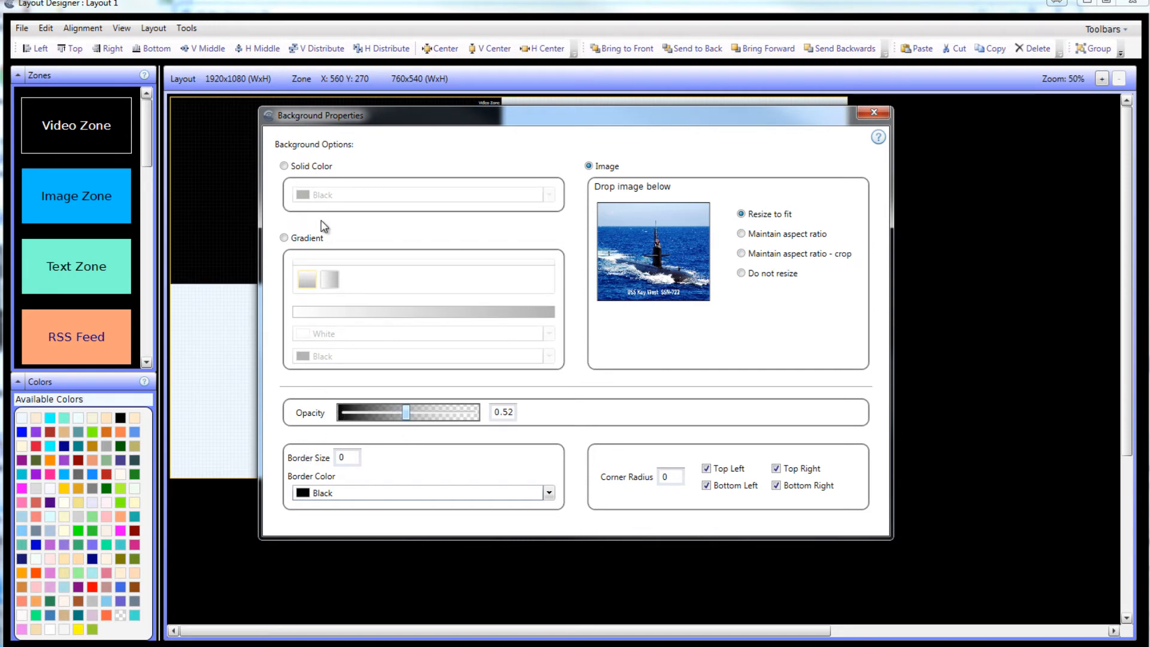
click(769, 235)
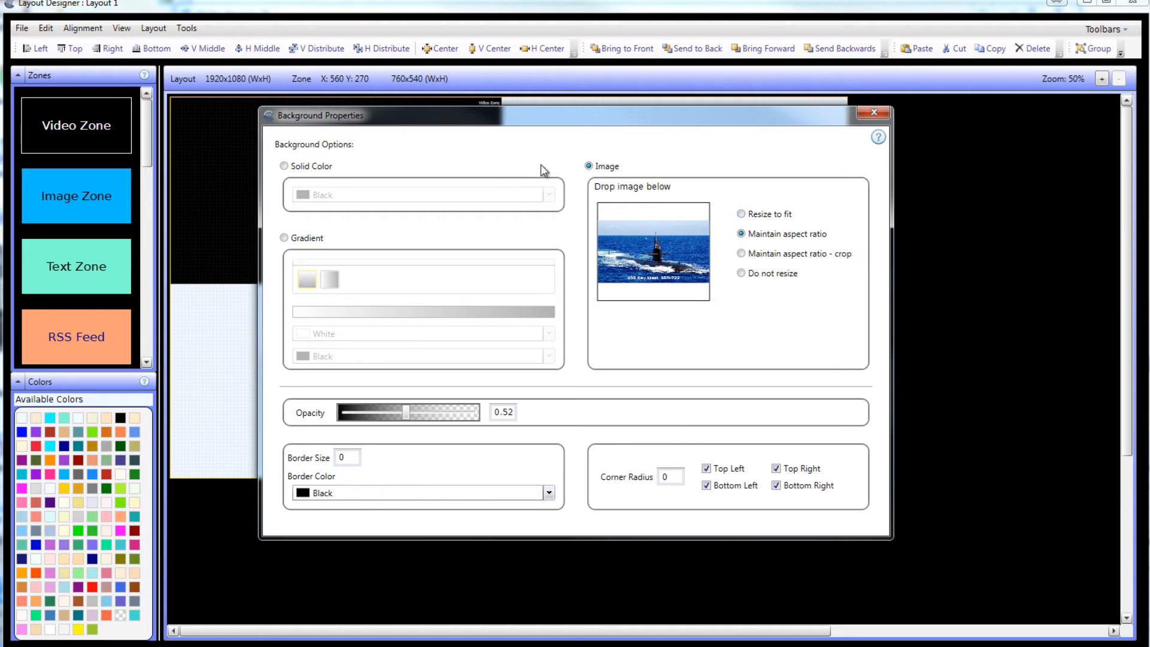
drag(560, 122, 916, 107)
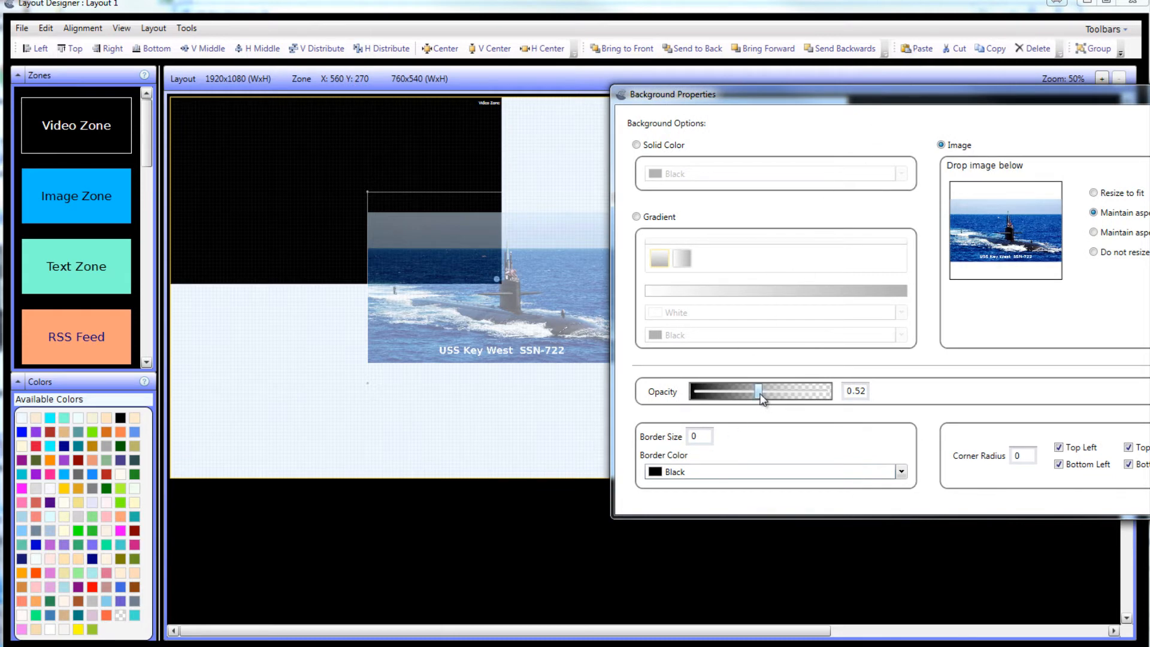
drag(759, 392, 678, 395)
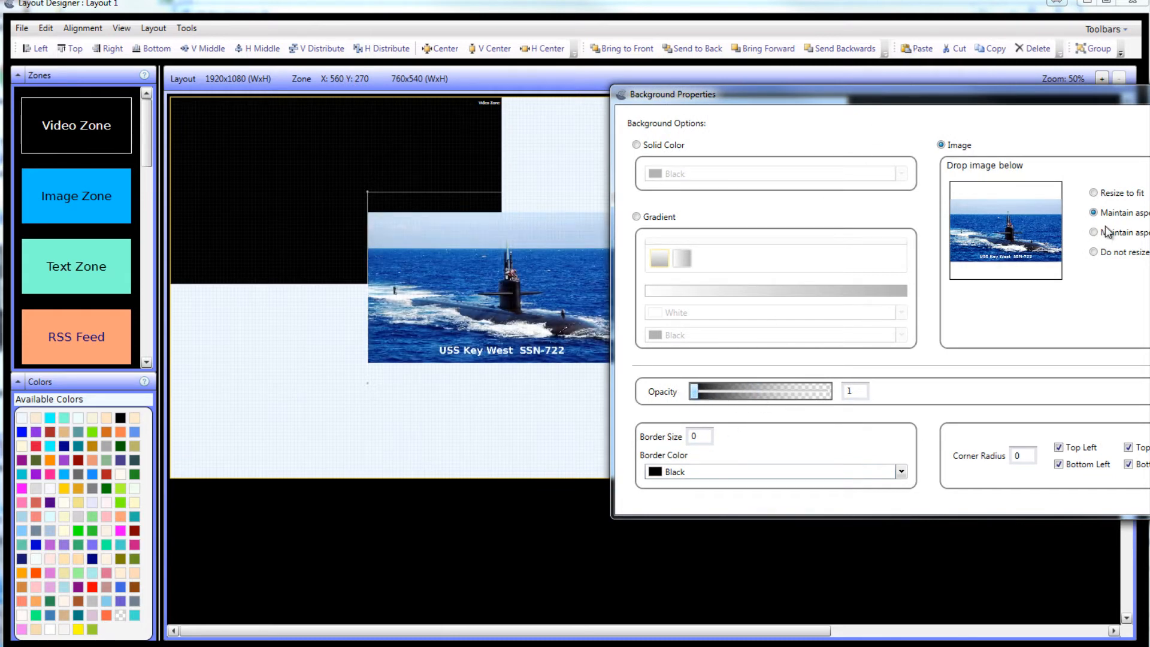
click(1099, 194)
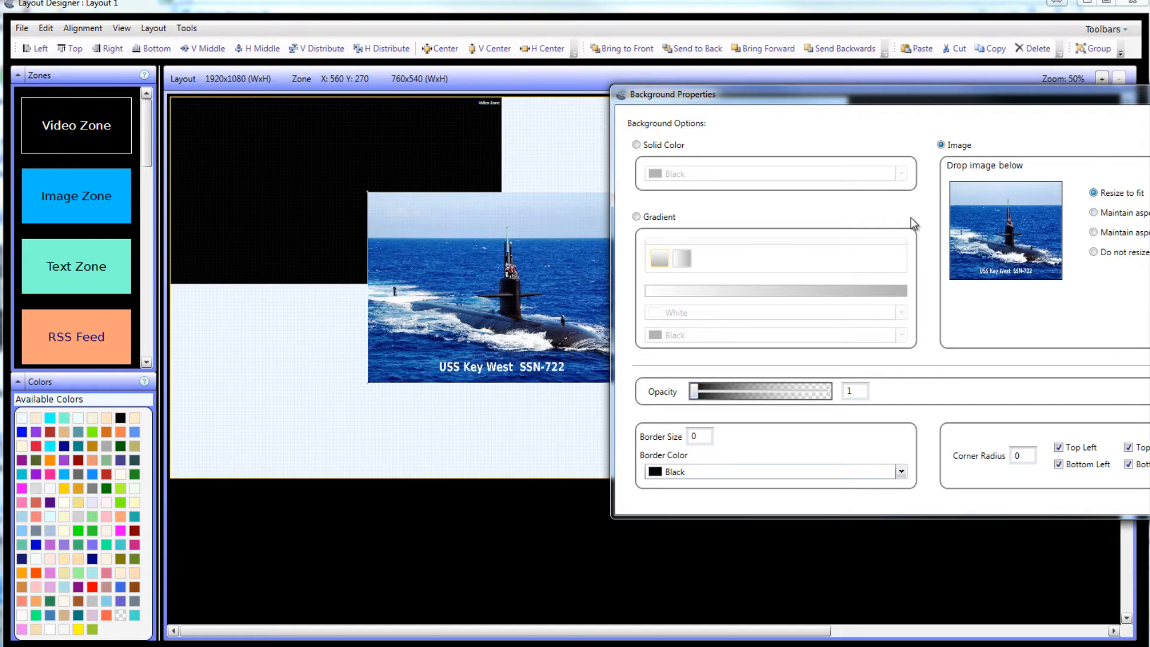
Give the image zone a red border with a size of 20.
click(705, 438)
text(20)
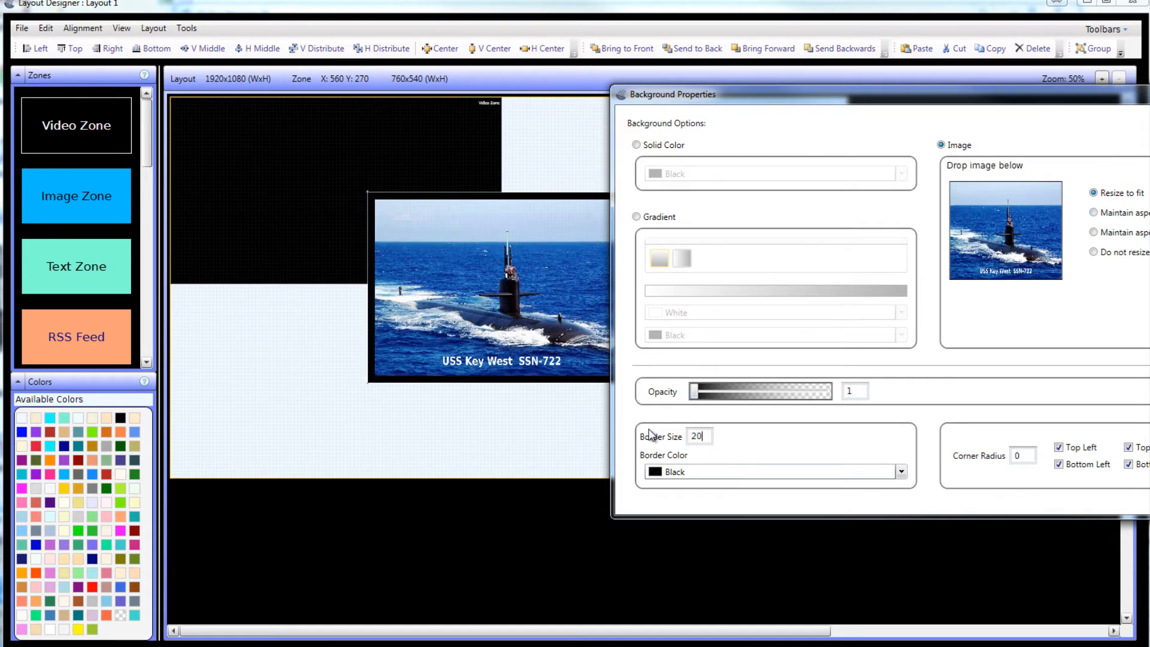
click(759, 474)
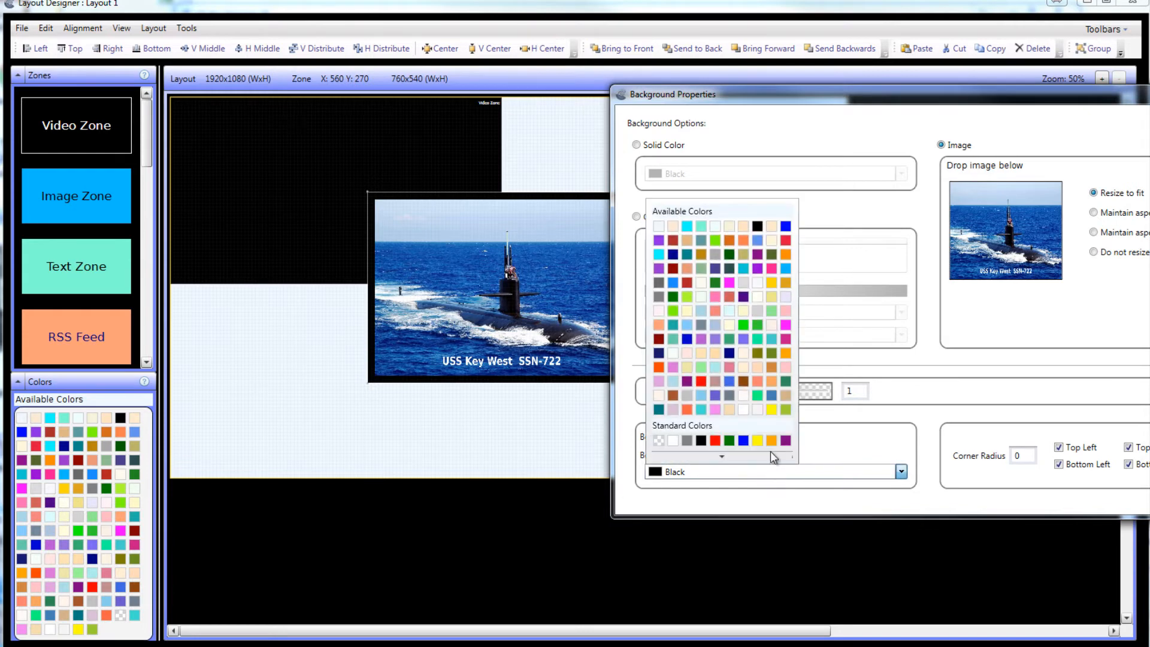
click(710, 386)
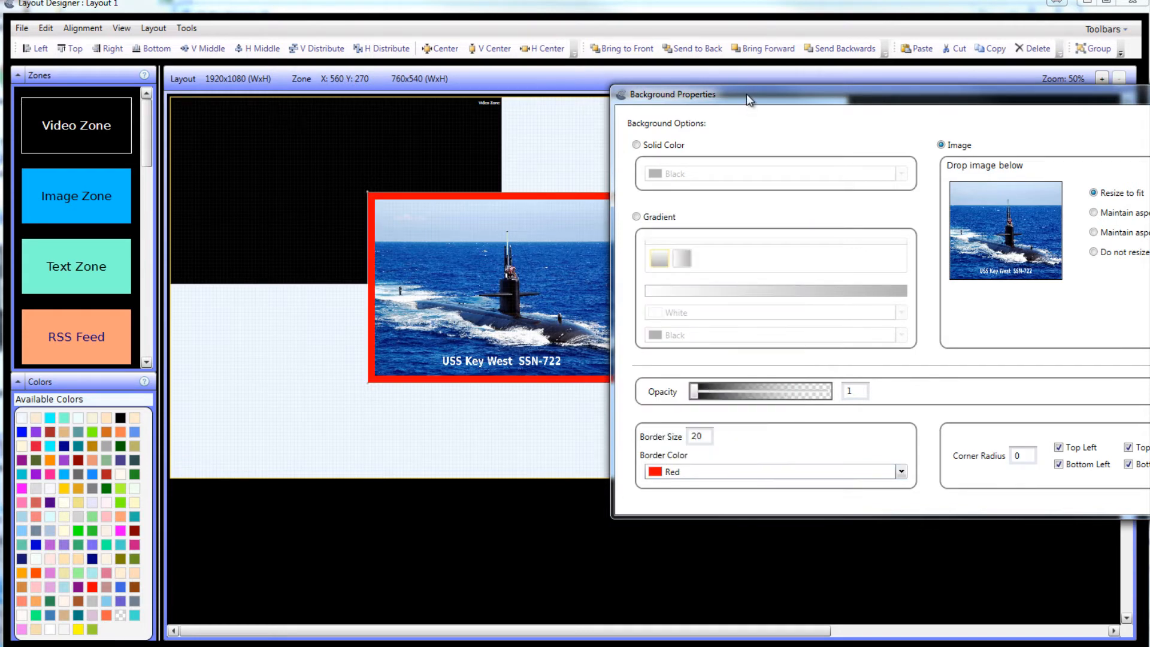
drag(746, 93, 817, 102)
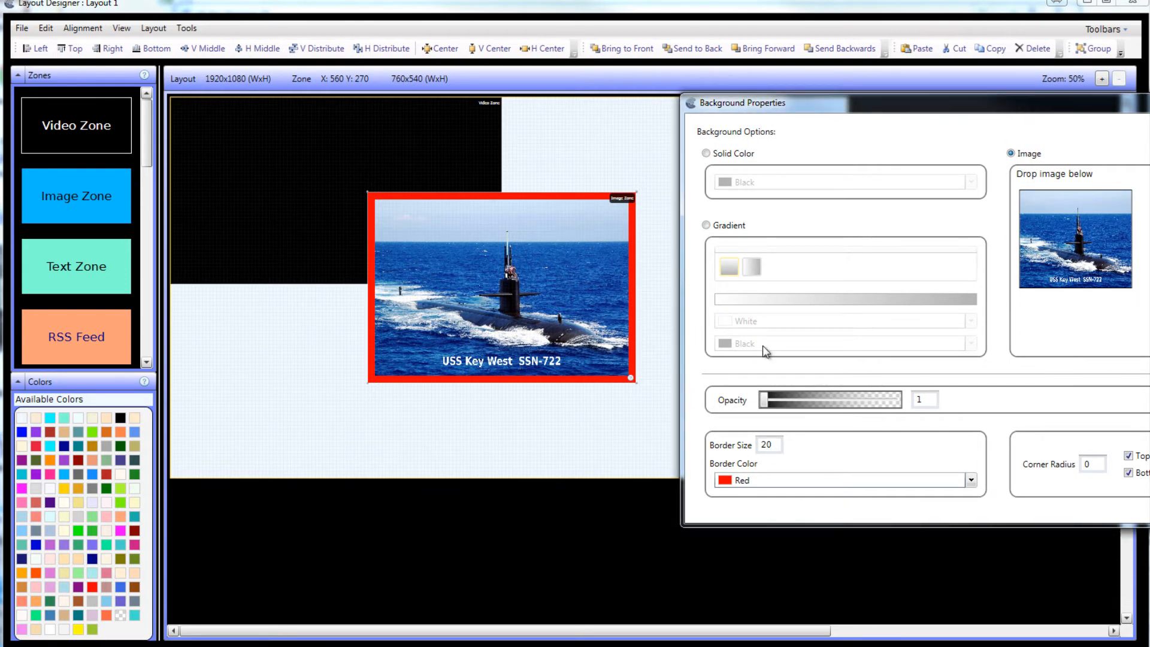
Round all four corners of the image zone with a corner radius of 20 and close the background properties.
drag(1124, 102, 1017, 93)
click(978, 458)
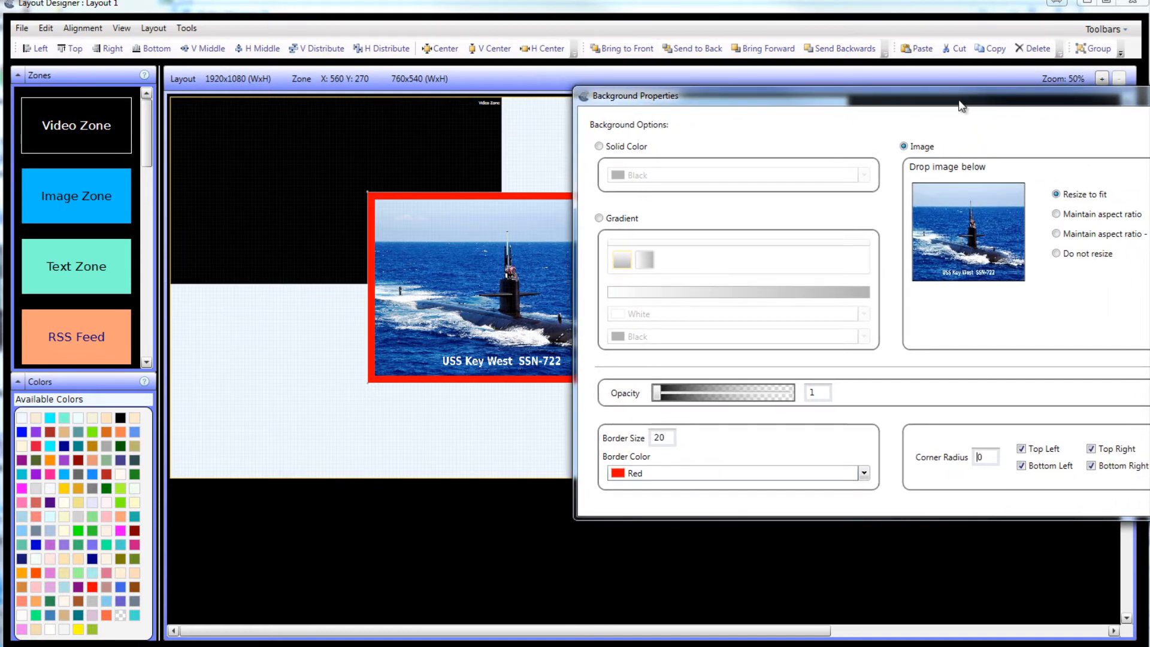
drag(960, 106, 781, 104)
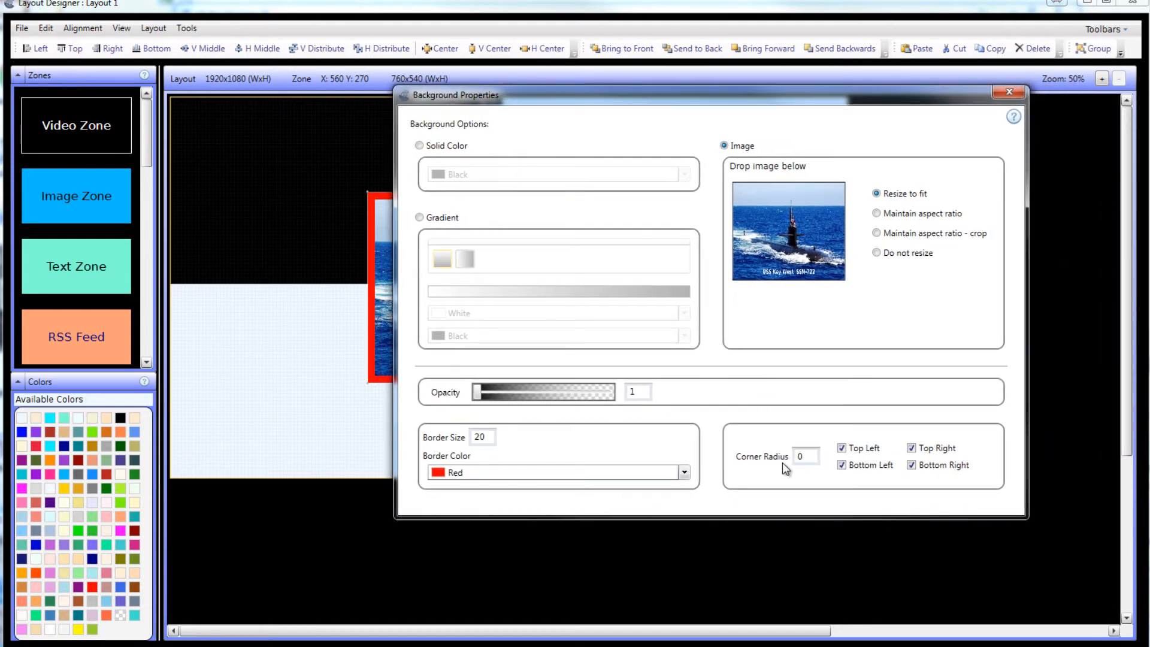
text(2)
drag(725, 99, 1003, 102)
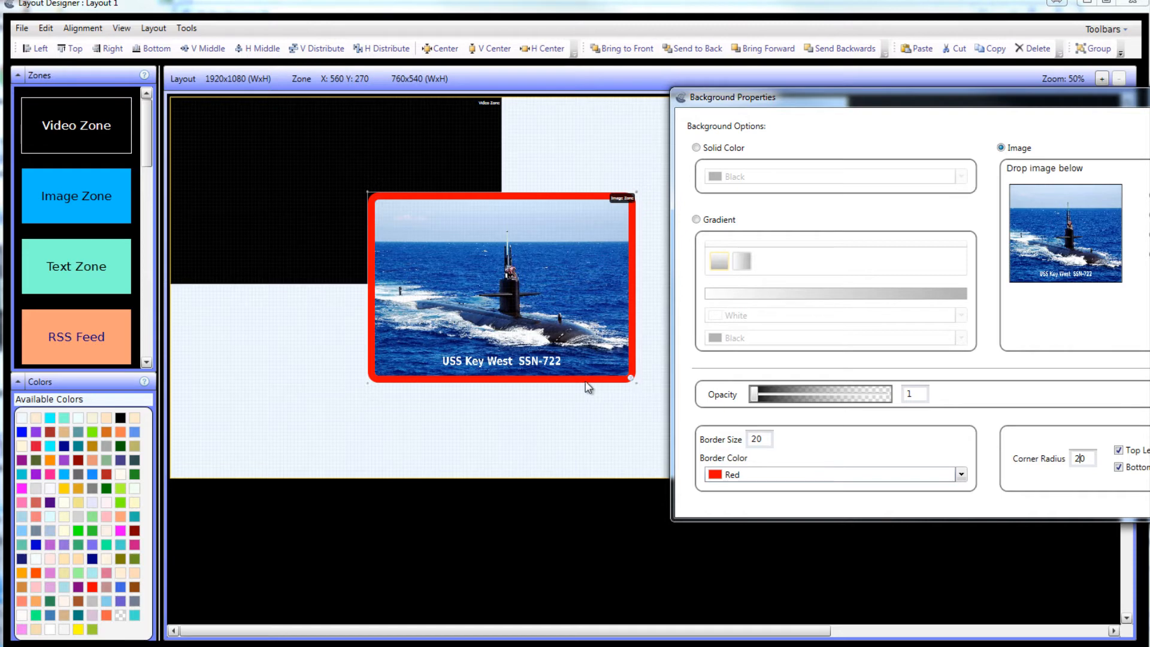
drag(966, 103, 631, 92)
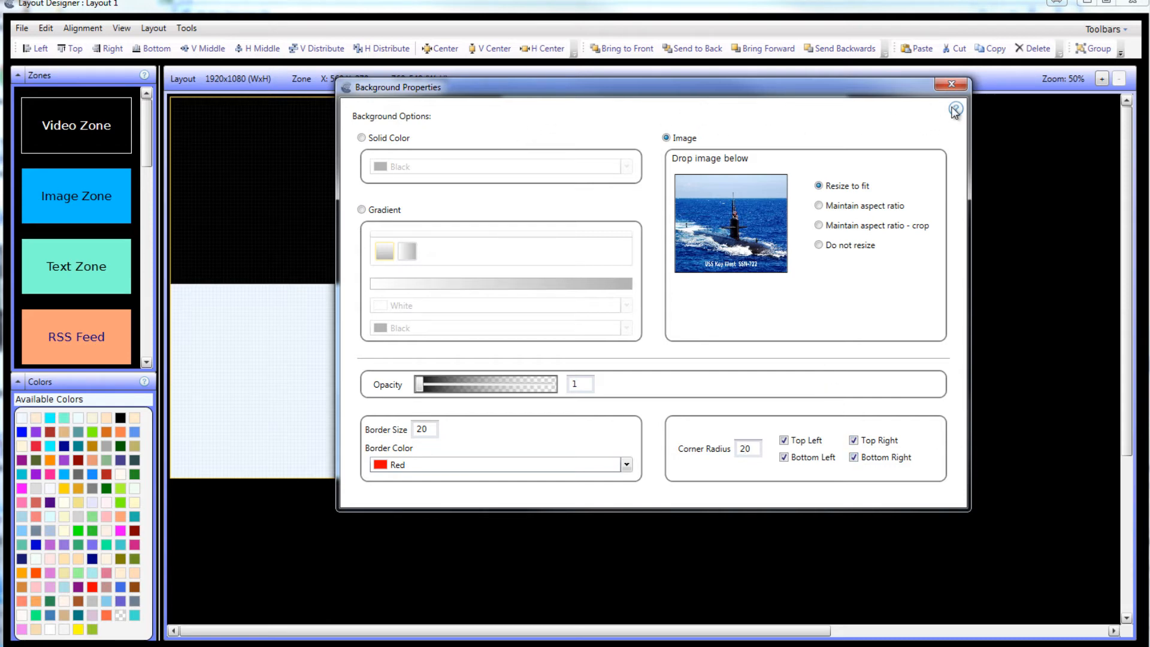
click(952, 85)
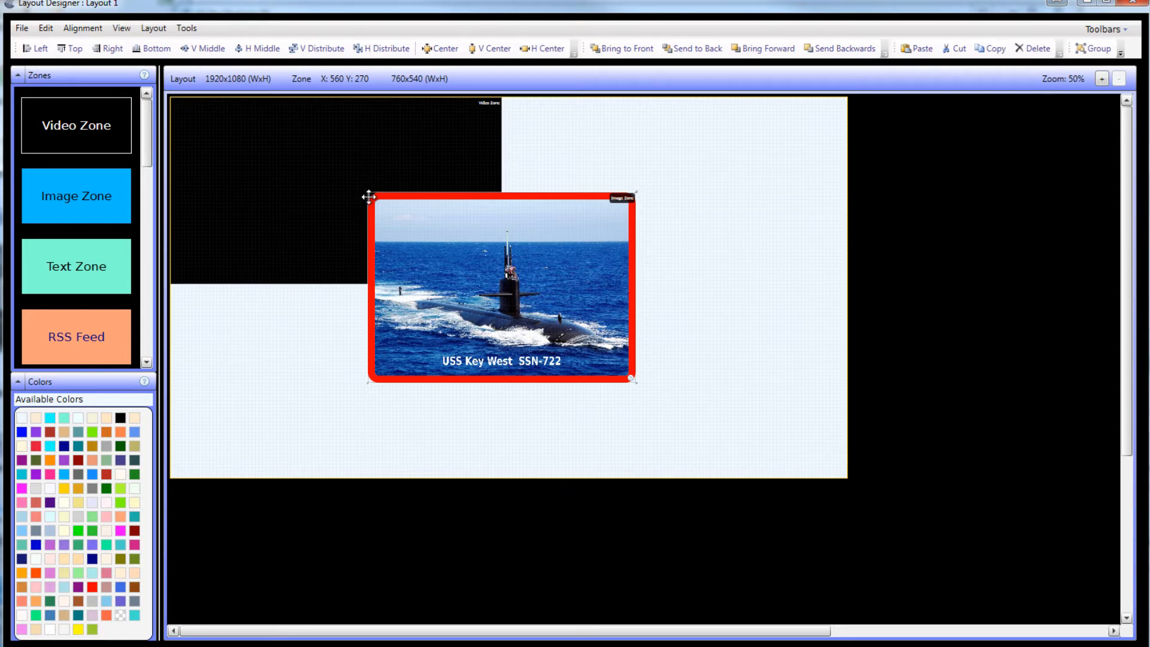
Try the image zone at about 420x540 and about X 880, Y 380, and delete it from the layout.
drag(368, 196, 487, 195)
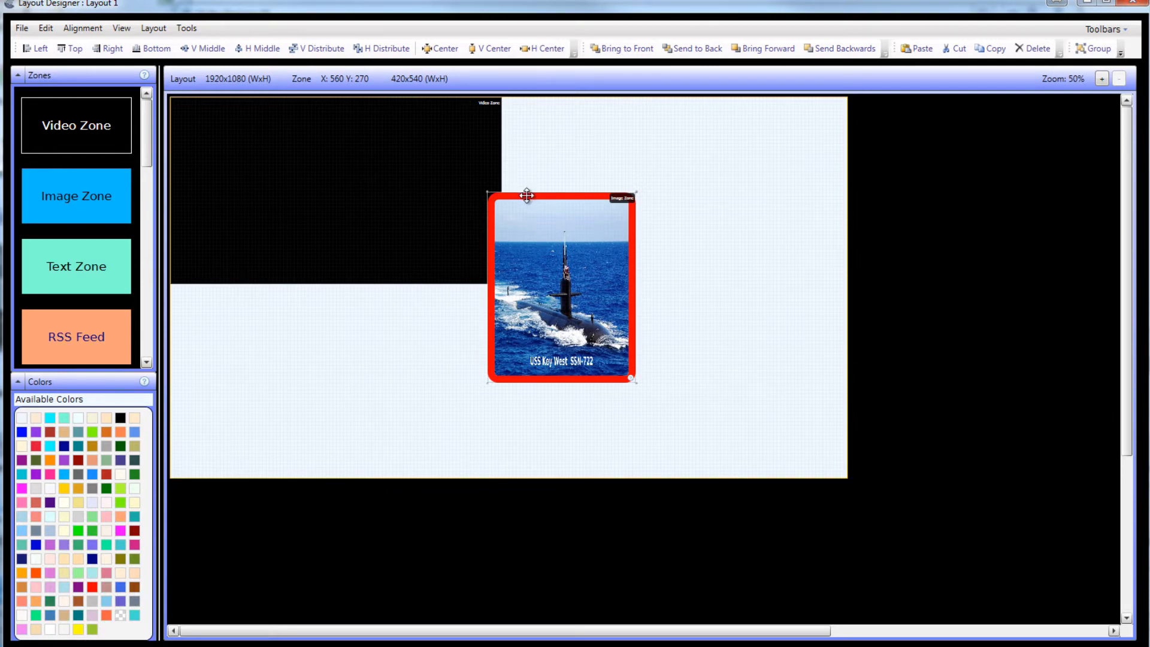
drag(525, 192, 521, 232)
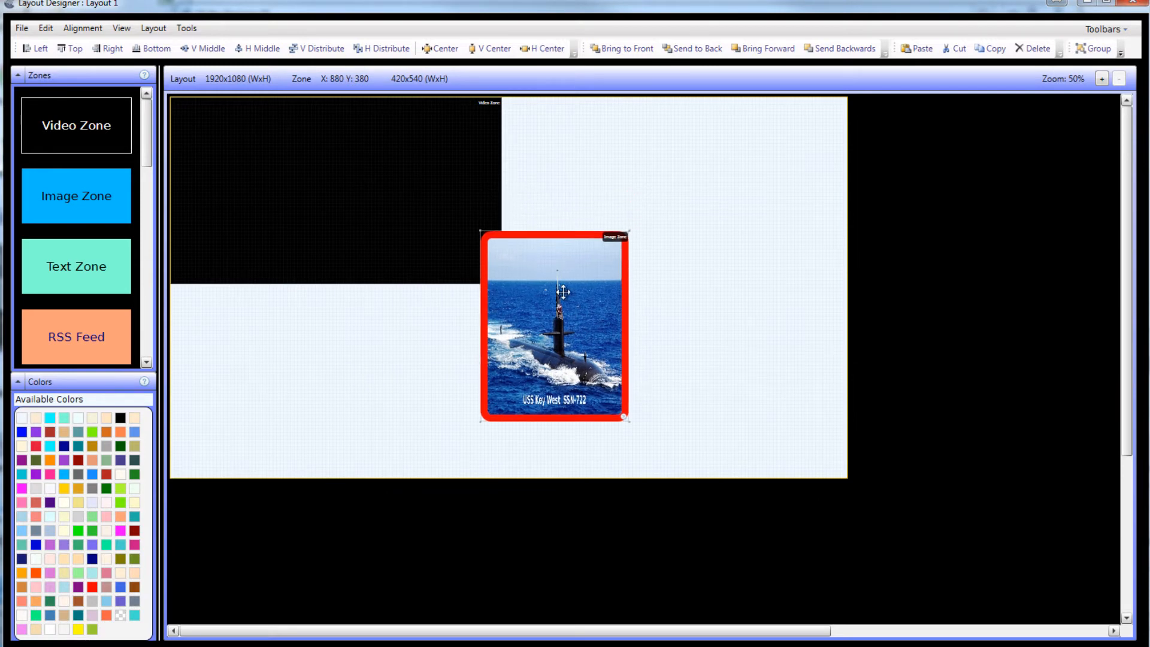
key(Delete)
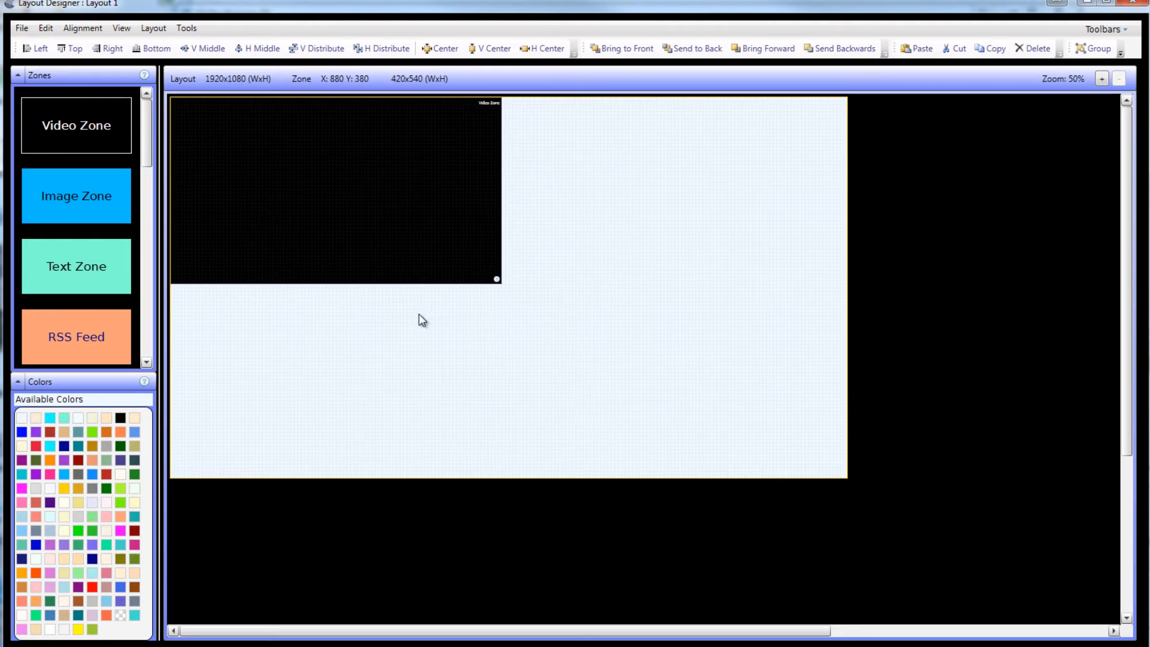
Add a text zone of about 1220x210 at about X 480, Y 610 and replace its text with "CE Labs".
click(78, 280)
drag(59, 266, 770, 385)
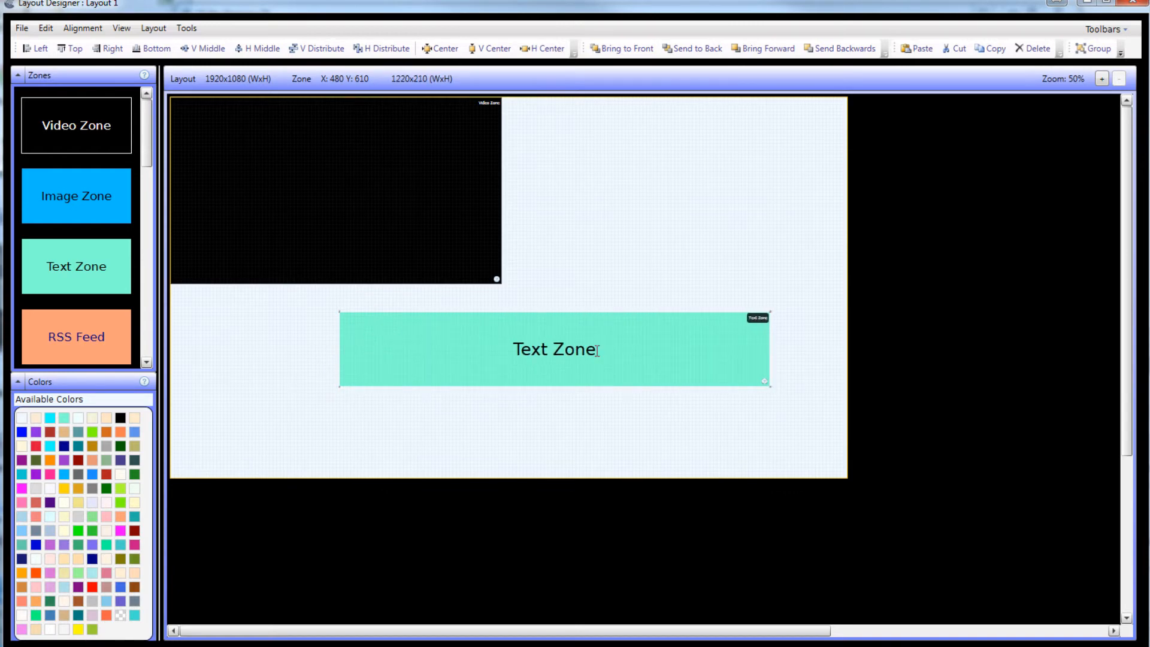
key(BackSpace)
key(BackSpace)
key(BackSpace)
key(BackSpace)
key(BackSpace)
key(BackSpace)
key(BackSpace)
key(BackSpace)
key(BackSpace)
text(Ce L)
key(BackSpace)
key(BackSpace)
key(BackSpace)
text(E Labs)
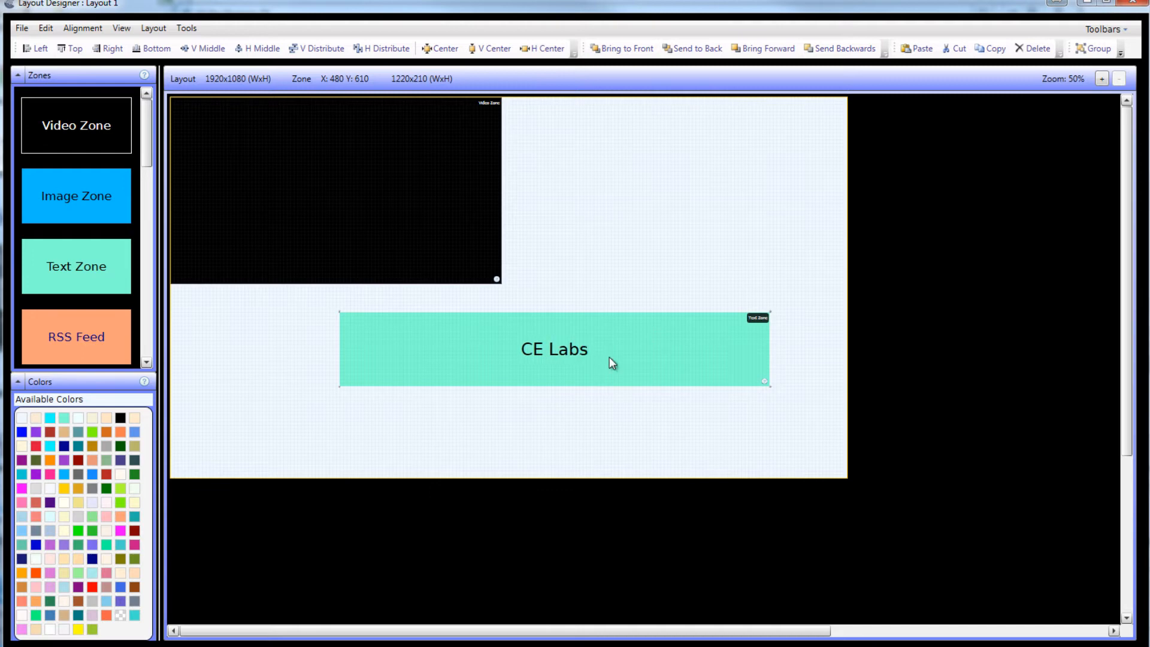
Fill the CE Labs text zone with DarkRed and set its text color to Chartreuse.
right_click(594, 358)
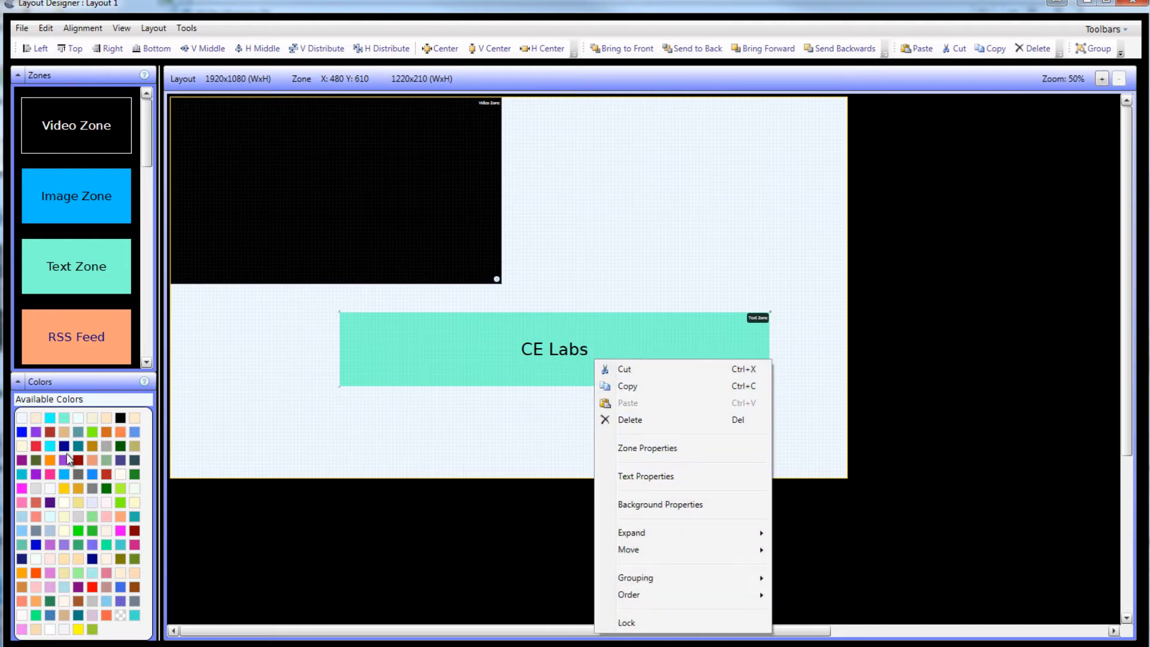
drag(67, 455, 496, 341)
right_click(470, 345)
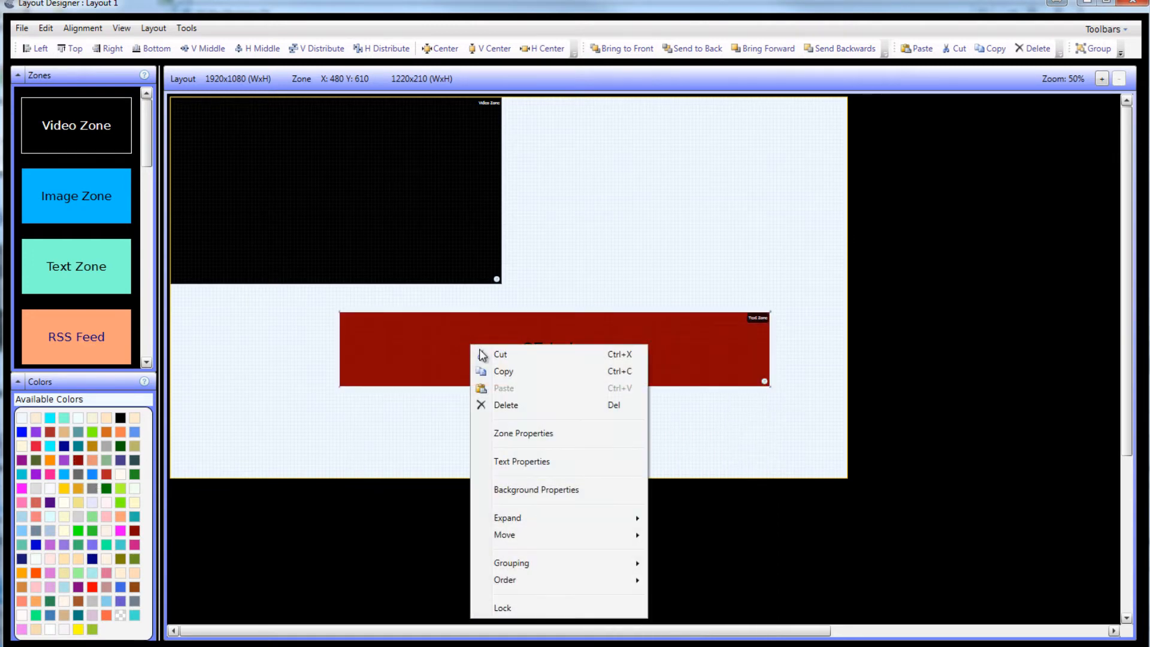
click(523, 434)
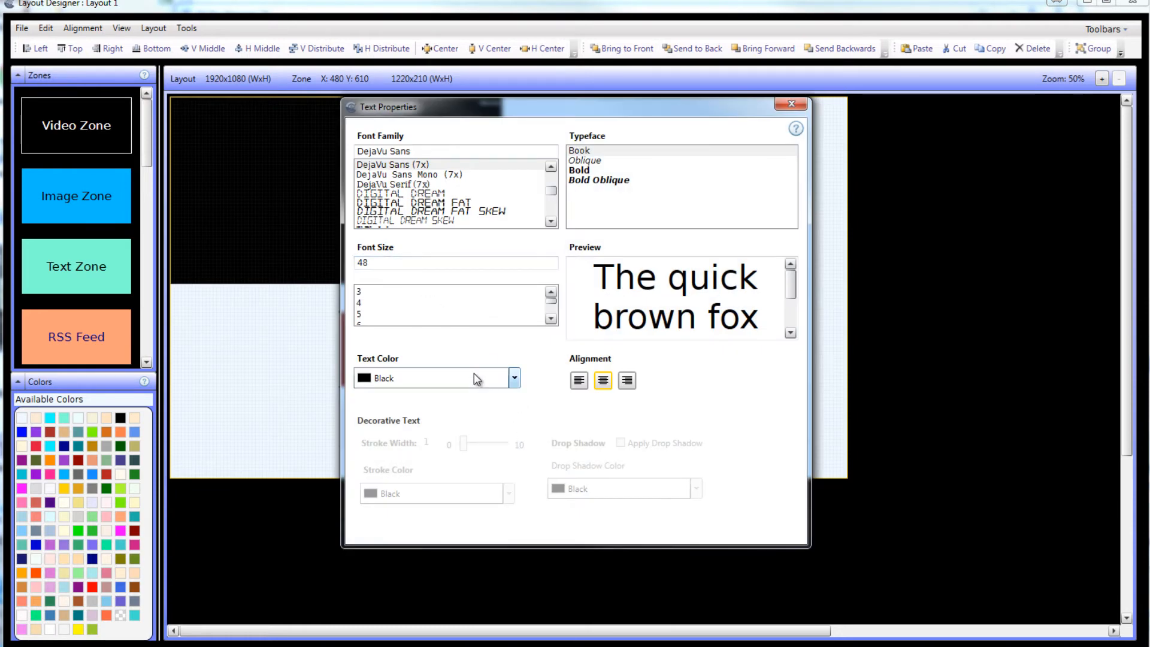
click(514, 378)
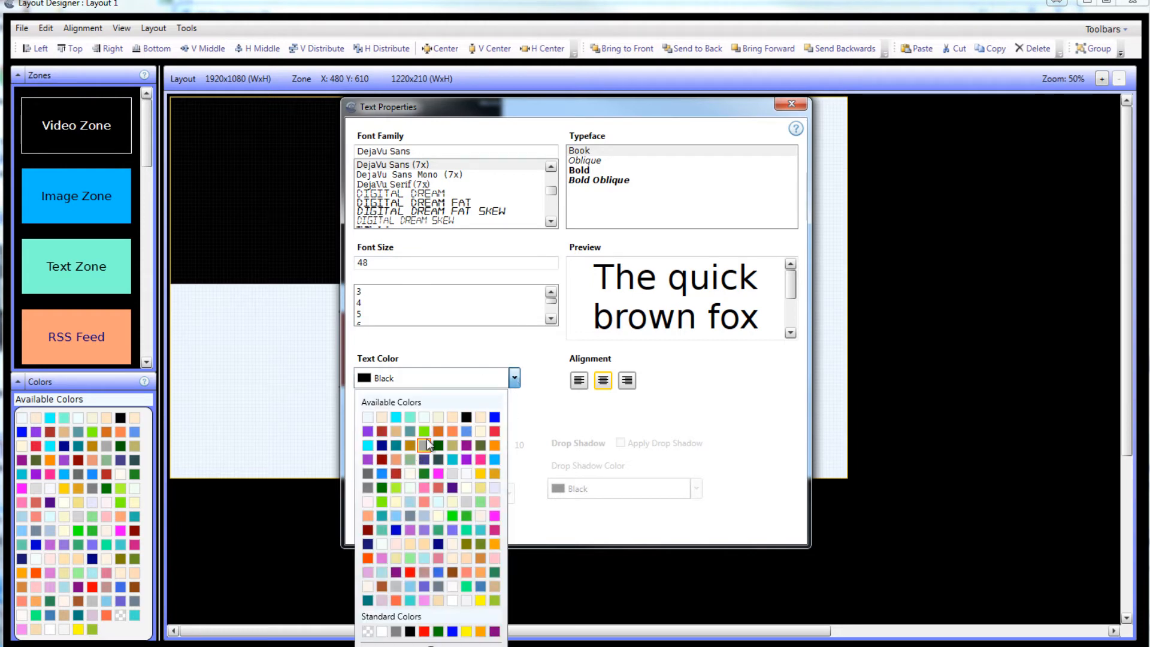
click(428, 435)
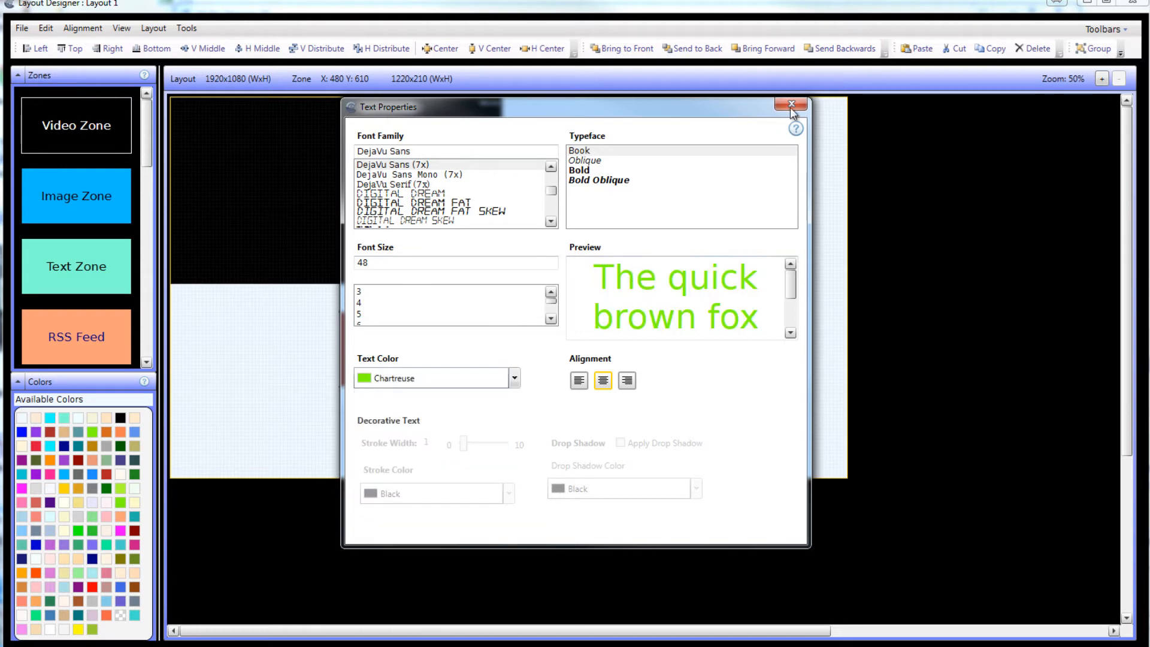
click(791, 105)
Review the font, alignment and decorative options in the CE Labs zone's text properties.
right_click(578, 344)
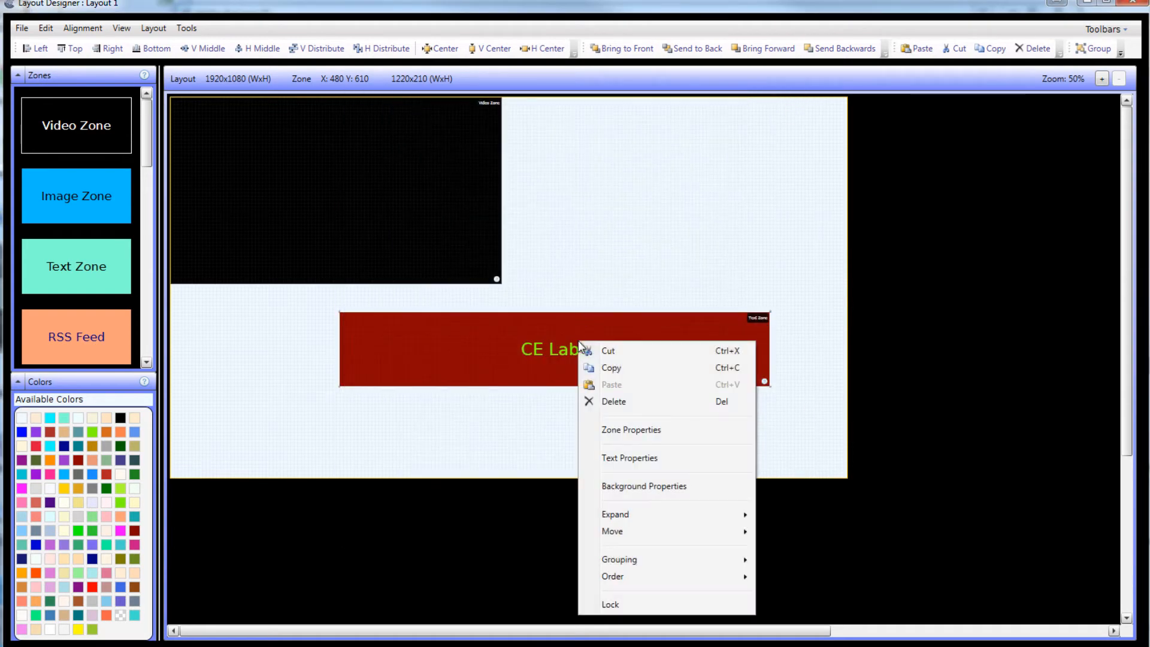
click(627, 457)
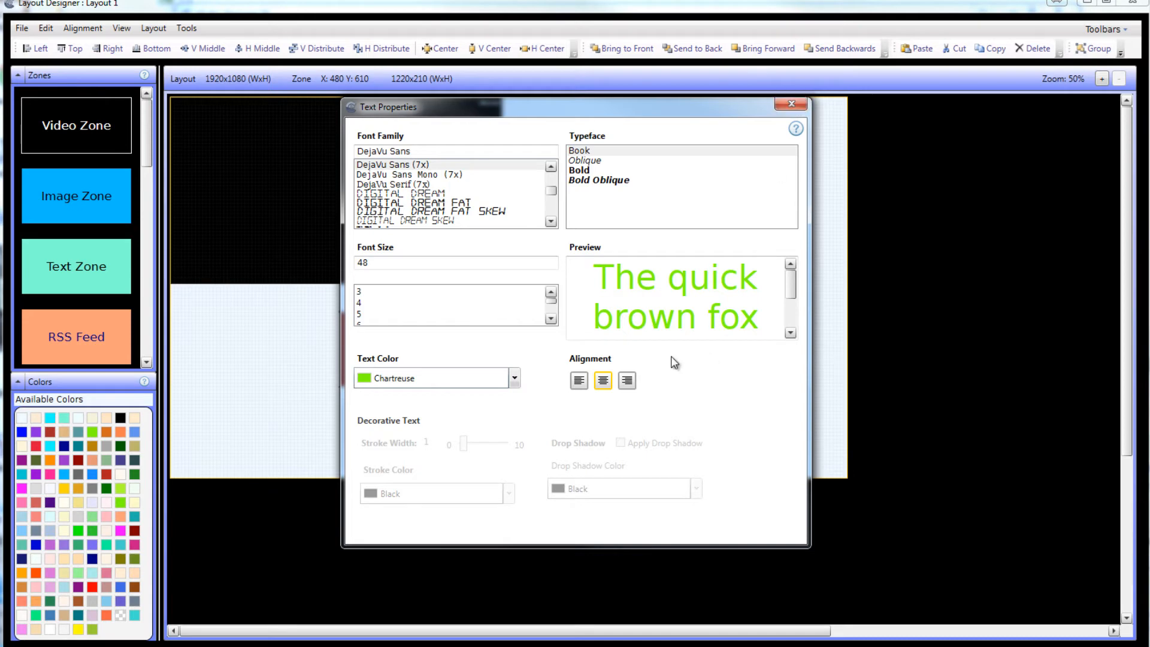
click(791, 106)
Give the CE Labs text zone a gradient background from LightSeaGreen to Navy and close the background properties.
right_click(528, 355)
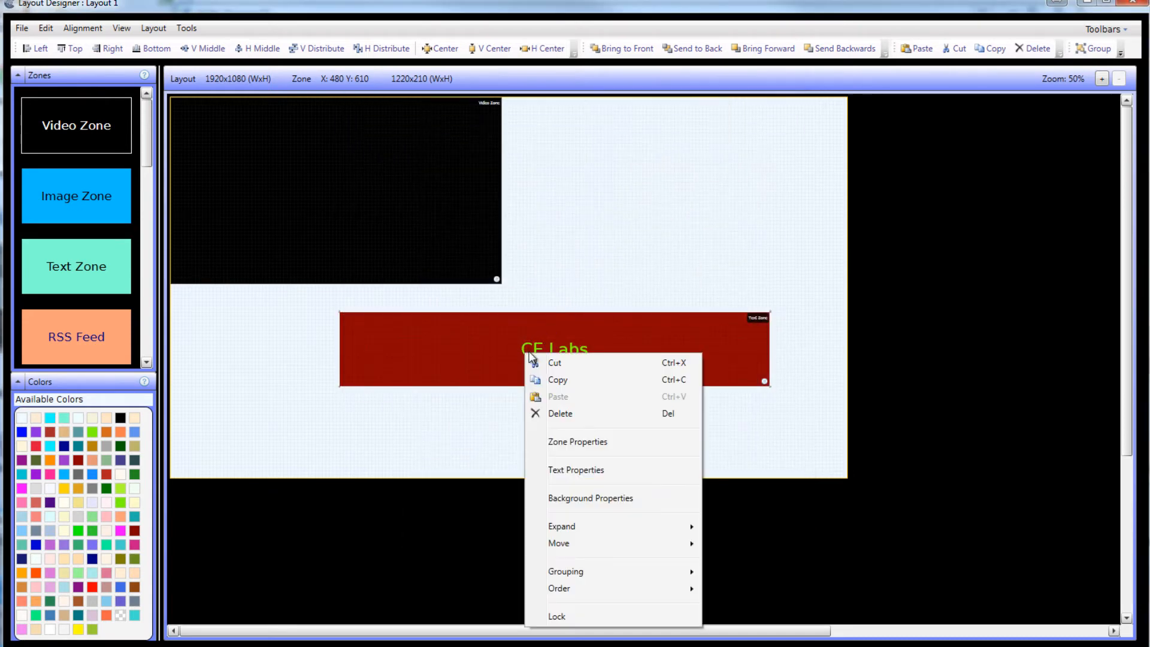
click(573, 495)
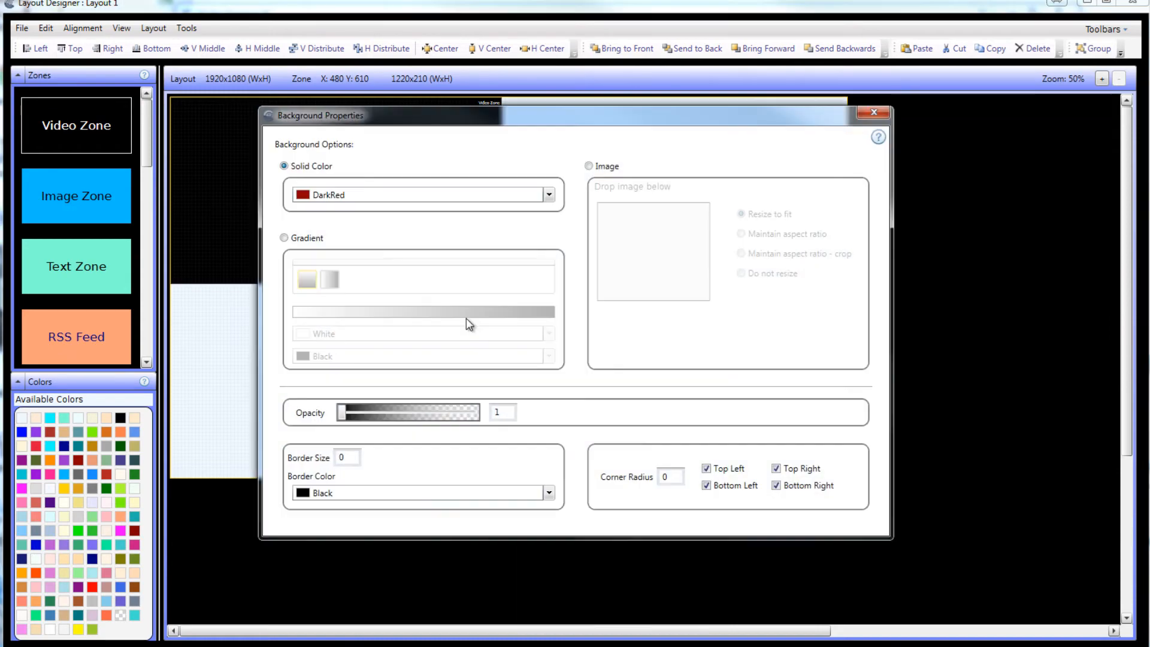
click(367, 196)
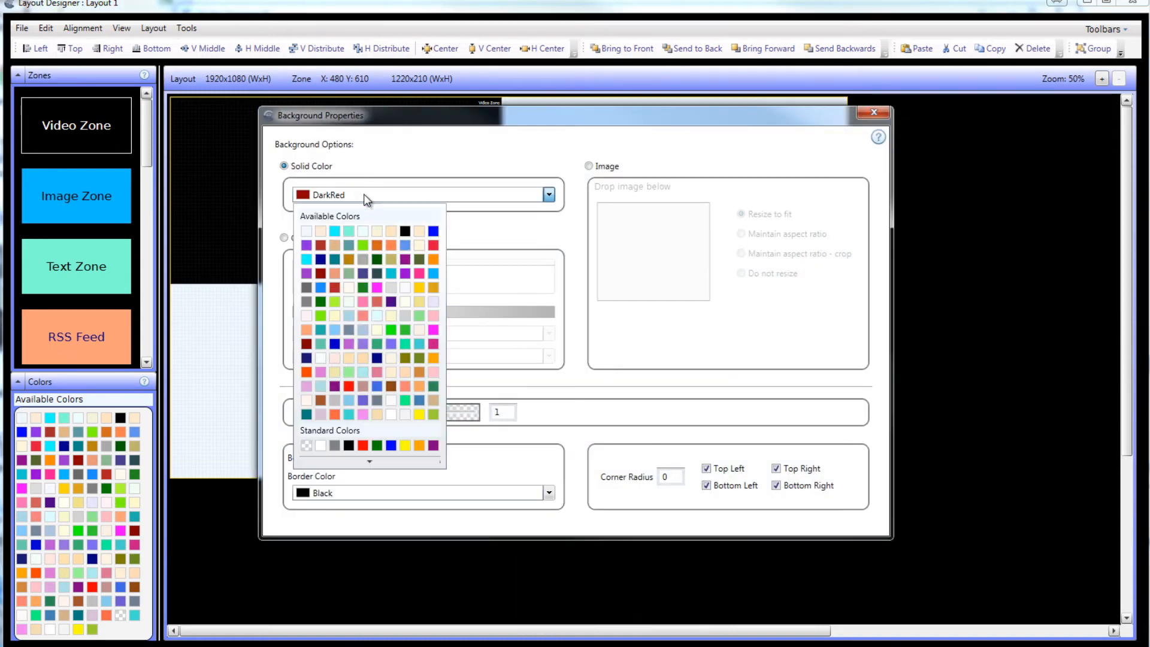
click(367, 198)
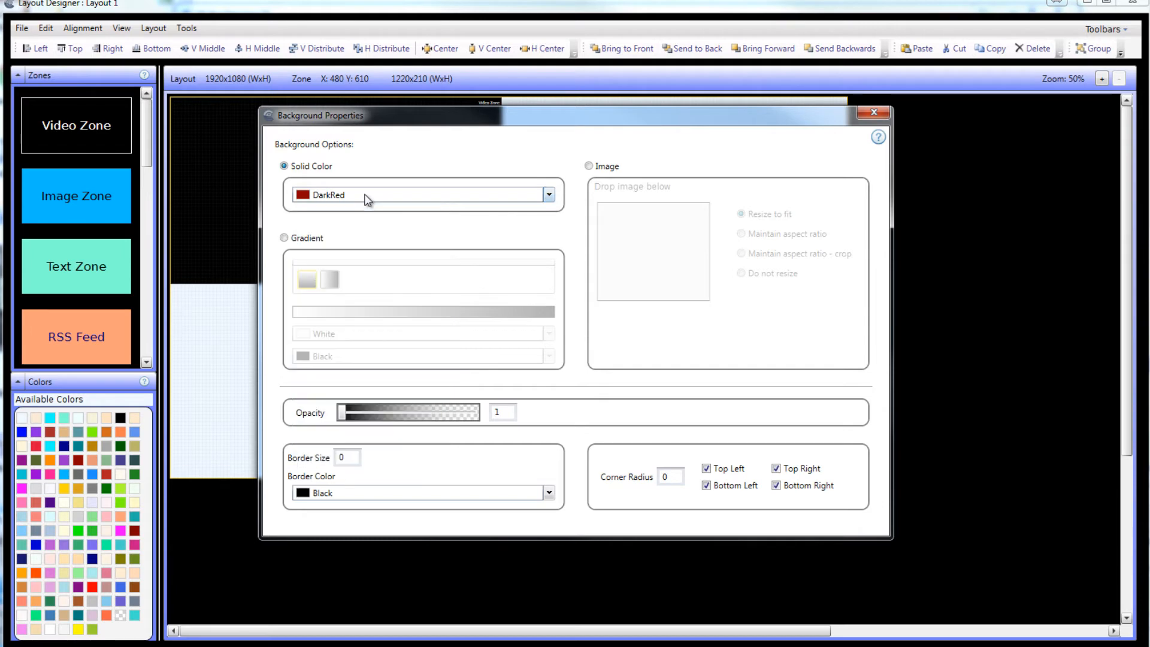
click(313, 238)
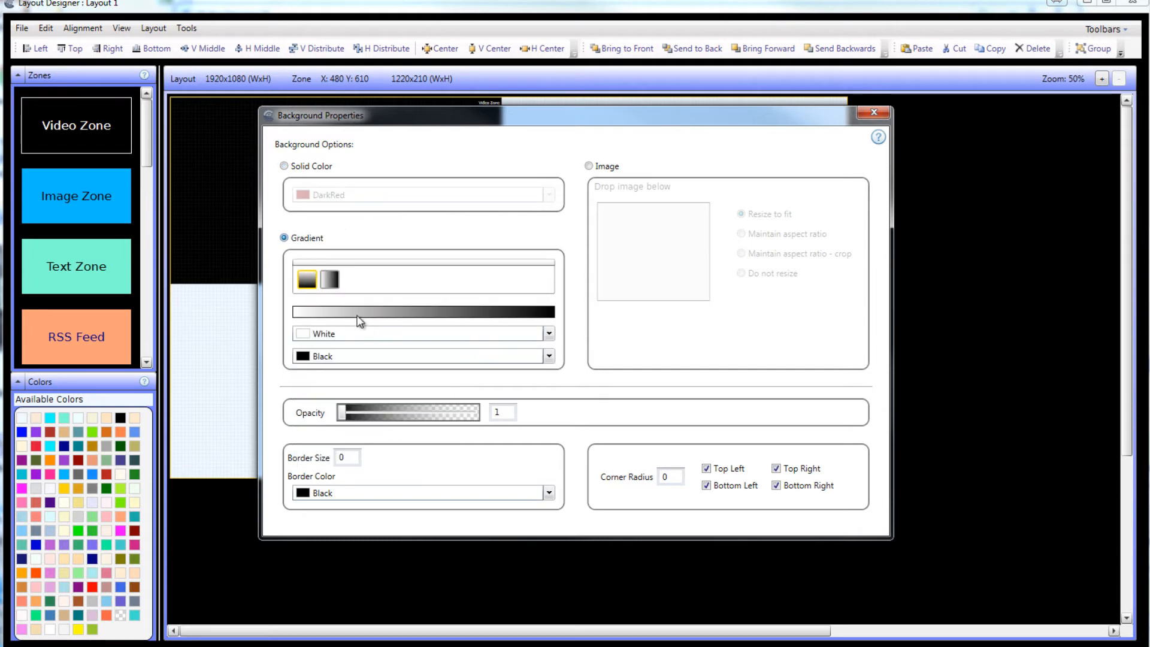
click(370, 333)
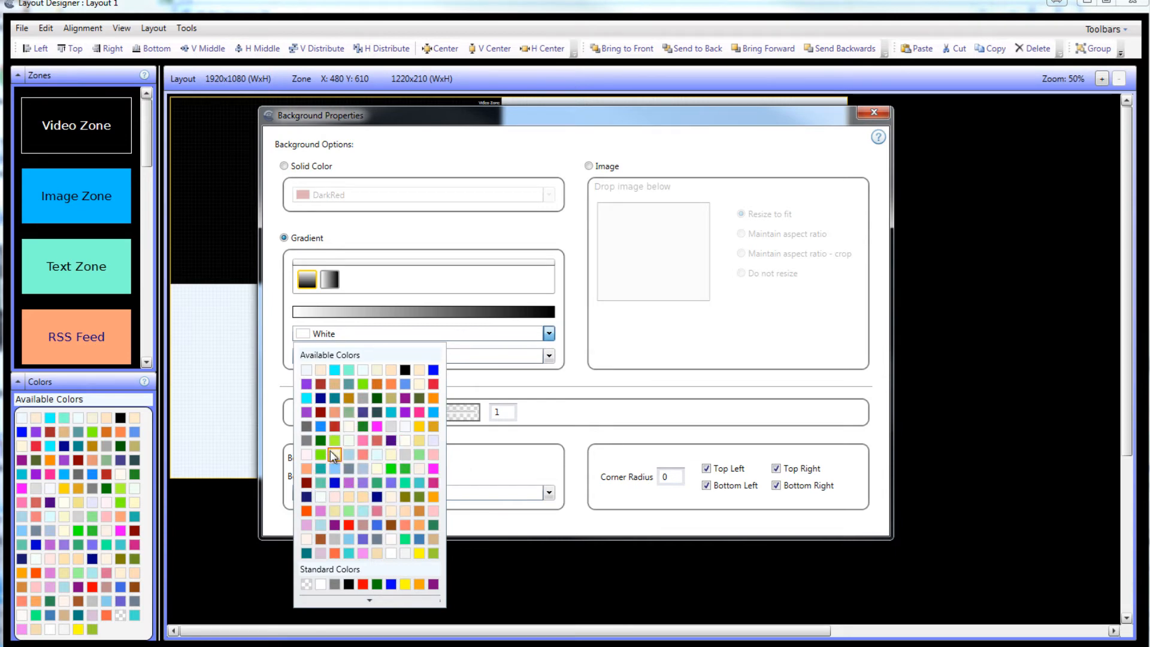
click(324, 468)
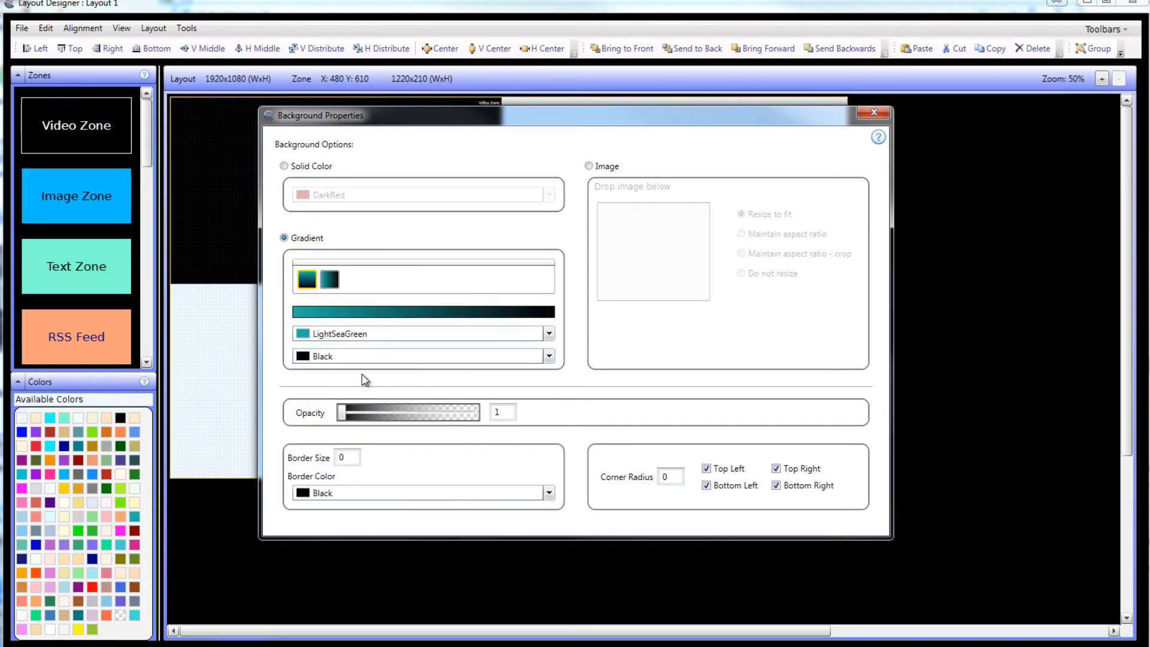
click(376, 357)
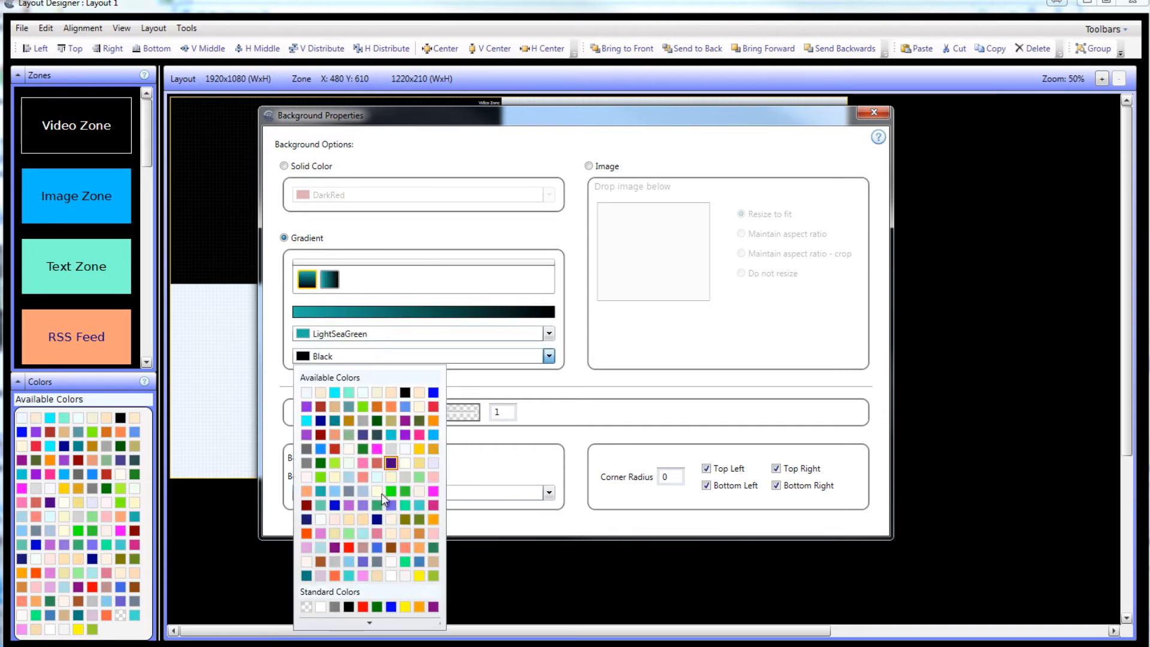
click(377, 519)
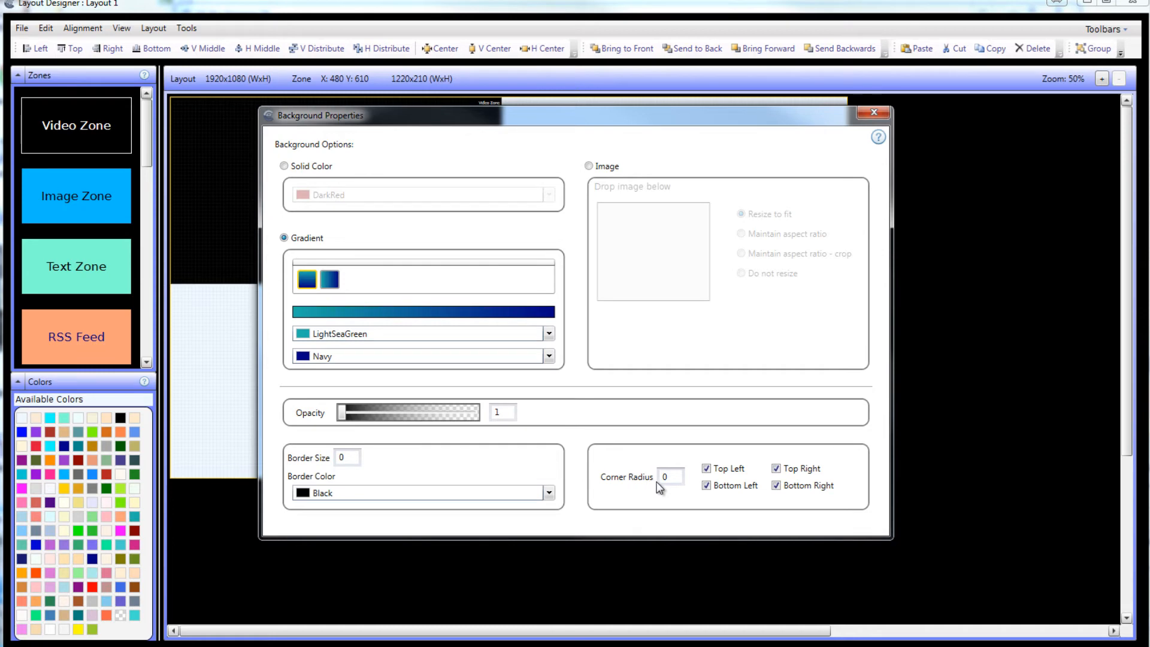
click(881, 114)
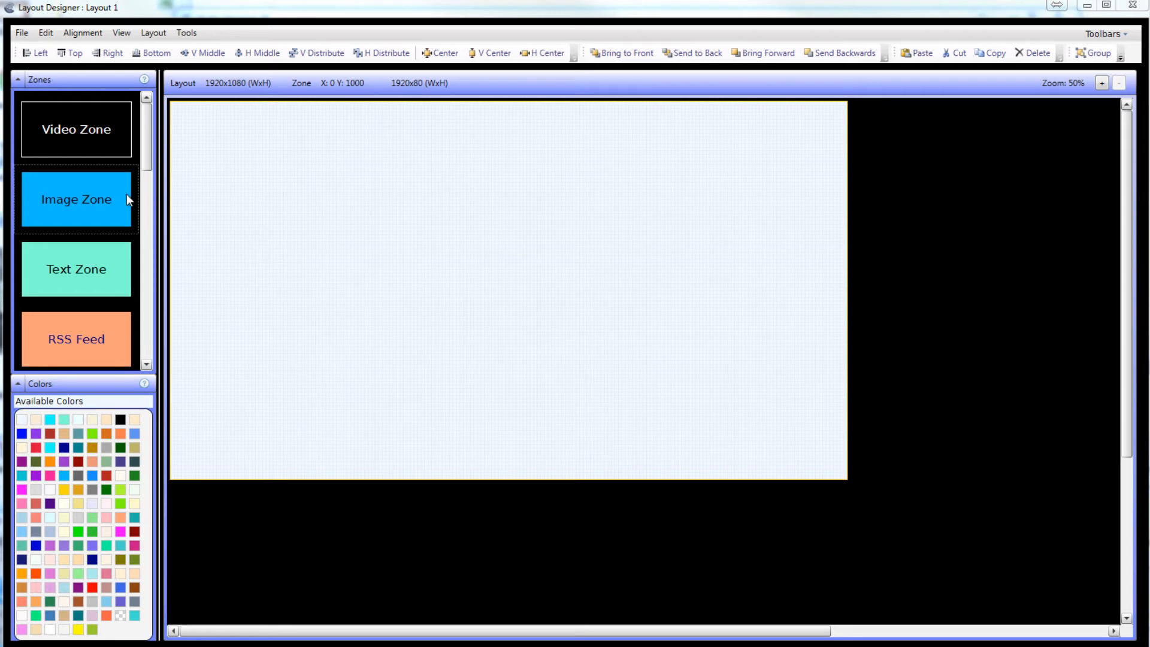
Add a decorative text zone of about 840x300 at about X 580, Y 340 on the empty canvas.
drag(149, 157, 125, 357)
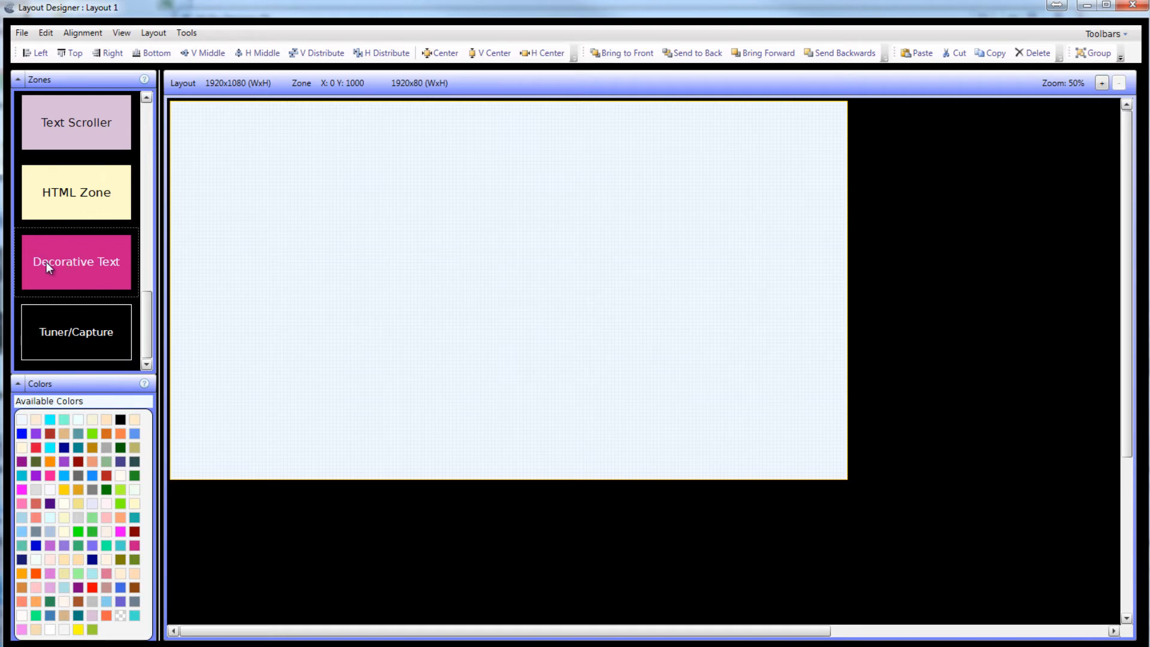
drag(46, 261, 287, 253)
drag(423, 246, 670, 329)
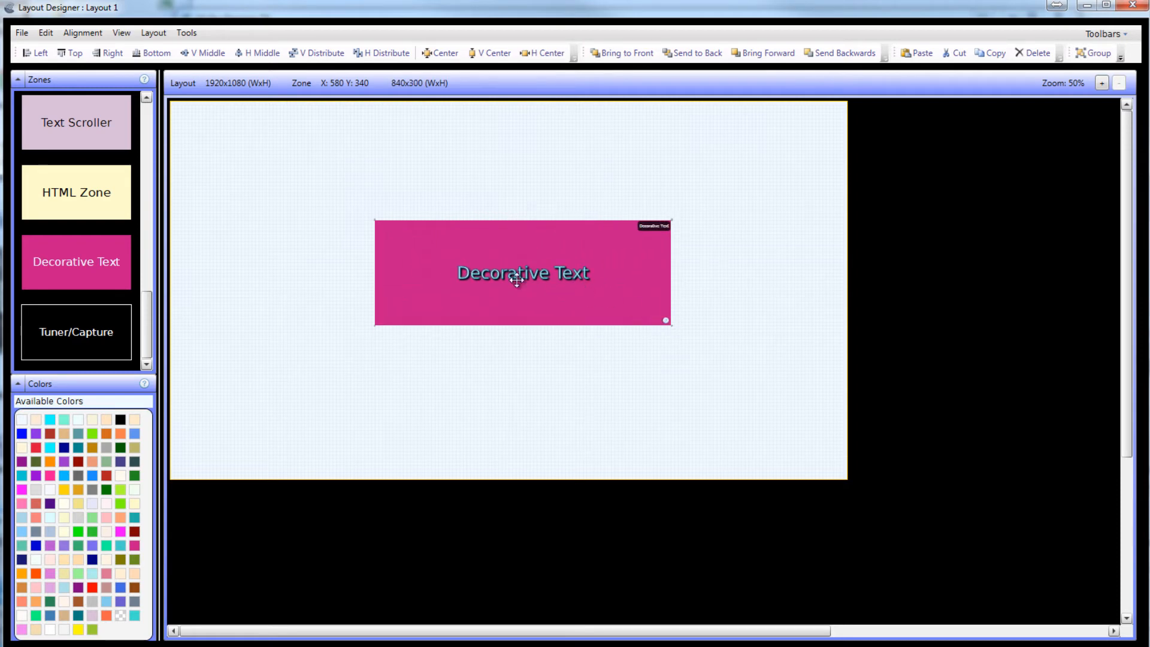
double_click(559, 271)
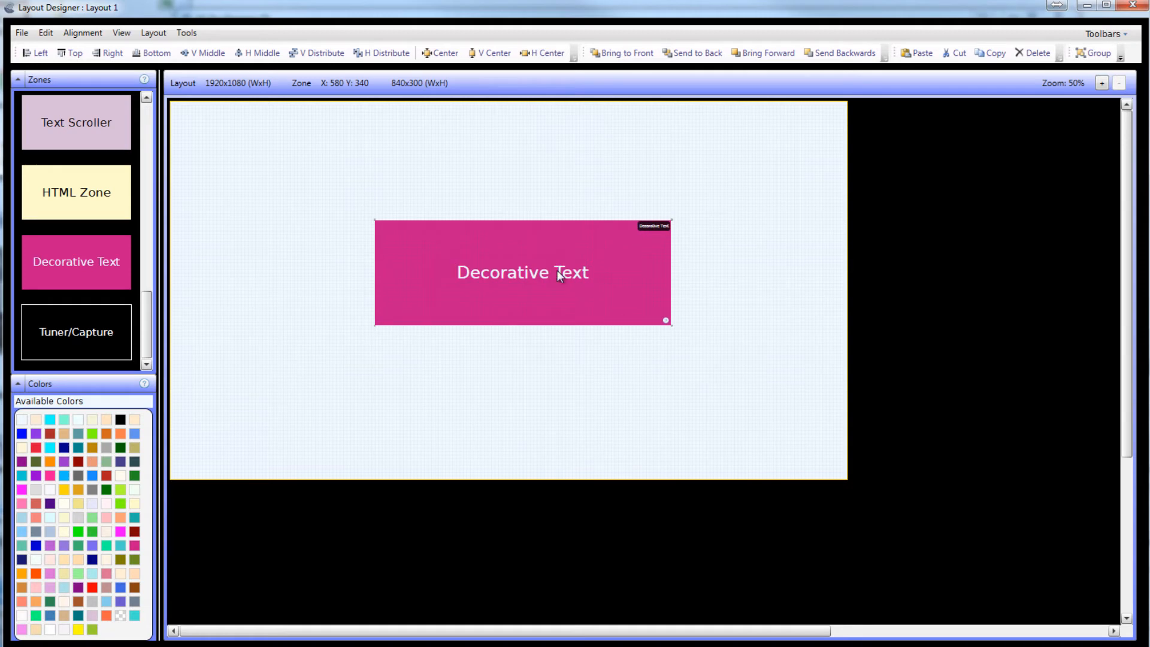
right_click(558, 273)
click(802, 314)
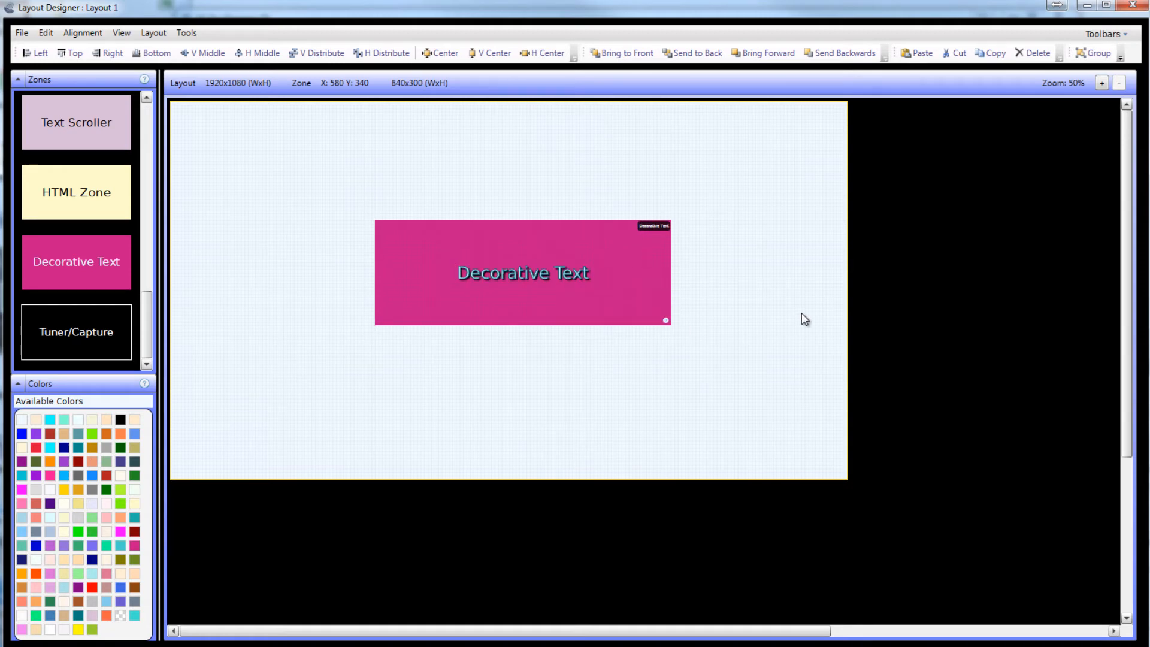
Give the decorative text a Fuchsia stroke with a width of 5 and set its typeface to Bold.
right_click(602, 275)
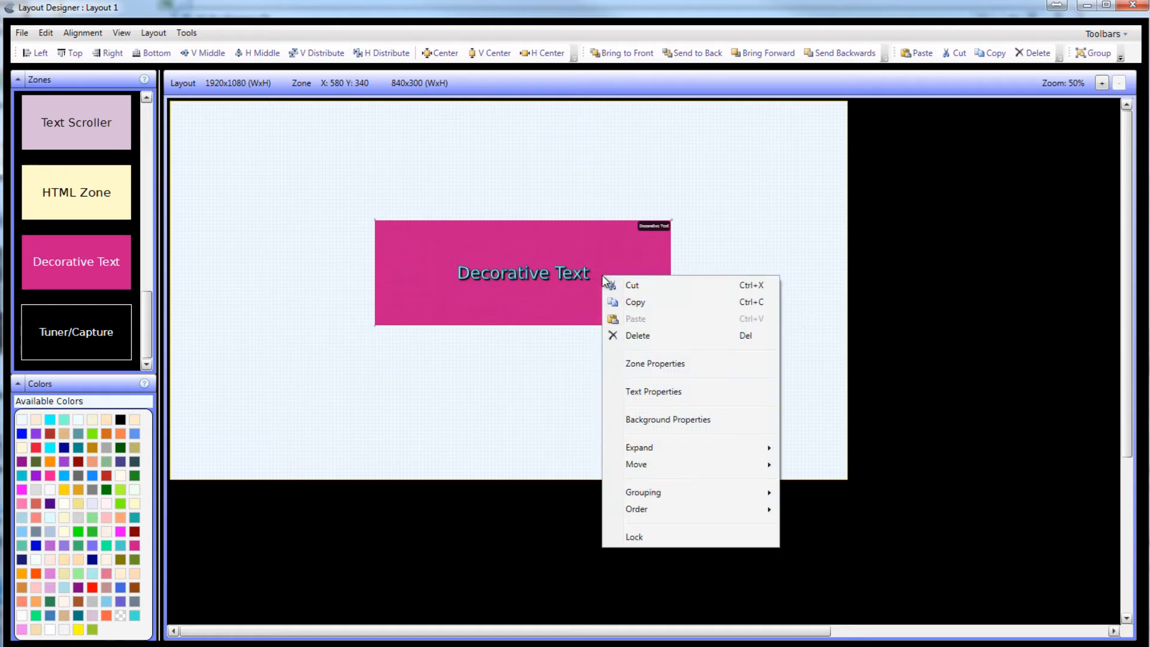
click(643, 391)
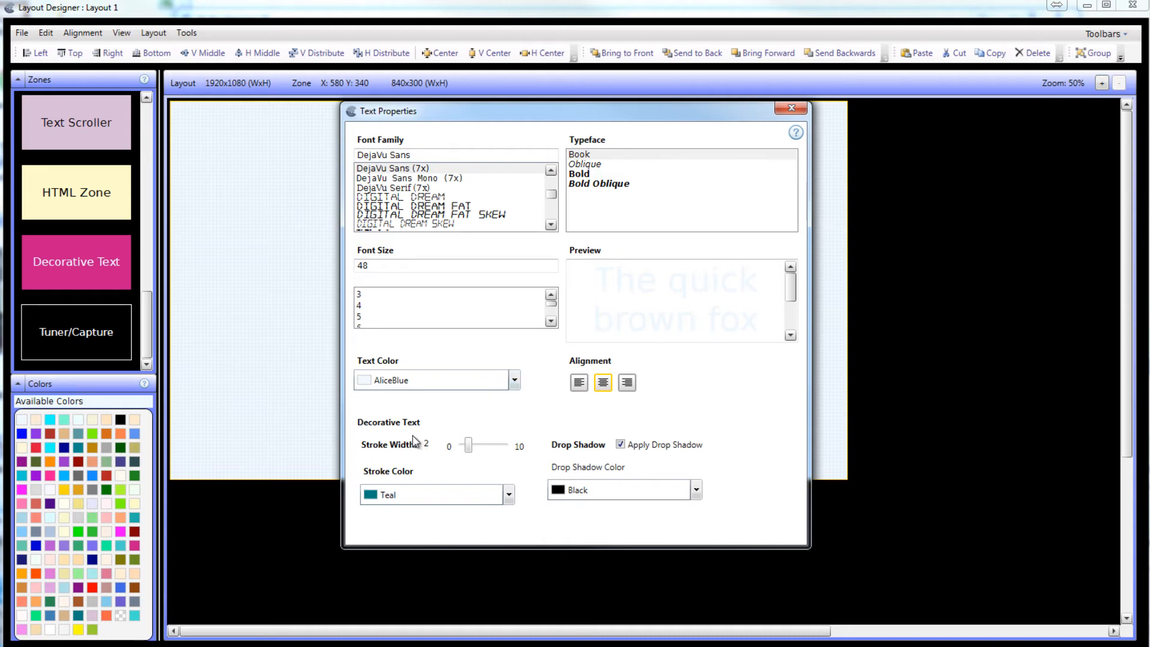
drag(471, 449, 486, 450)
click(509, 495)
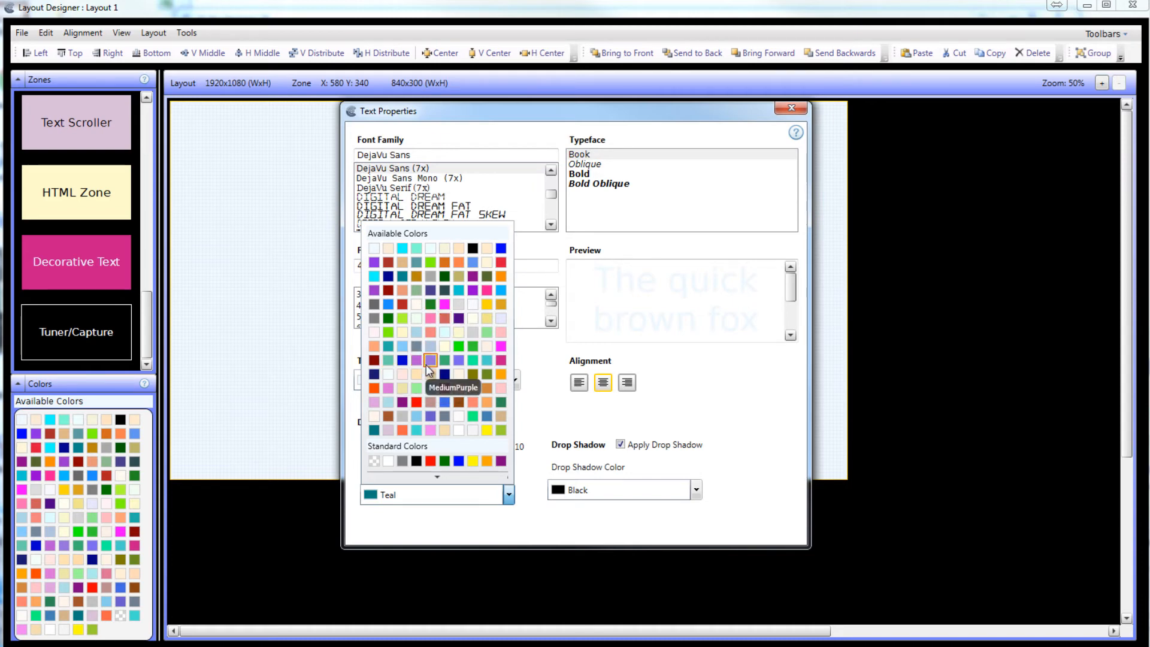
click(501, 347)
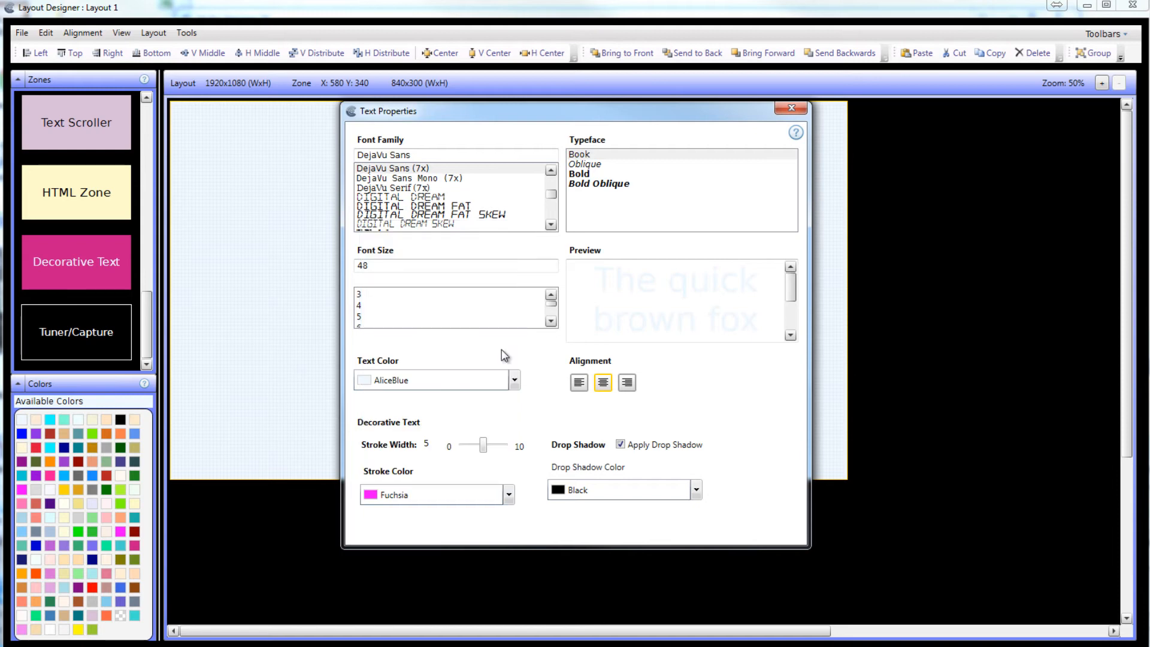
click(625, 174)
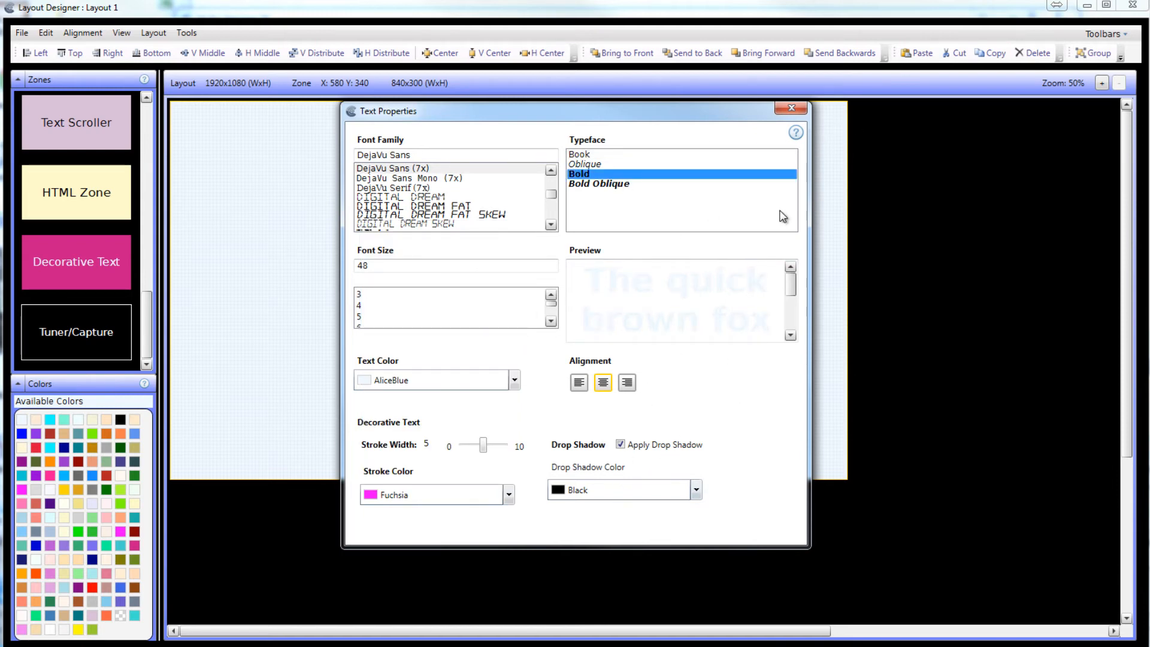
click(790, 109)
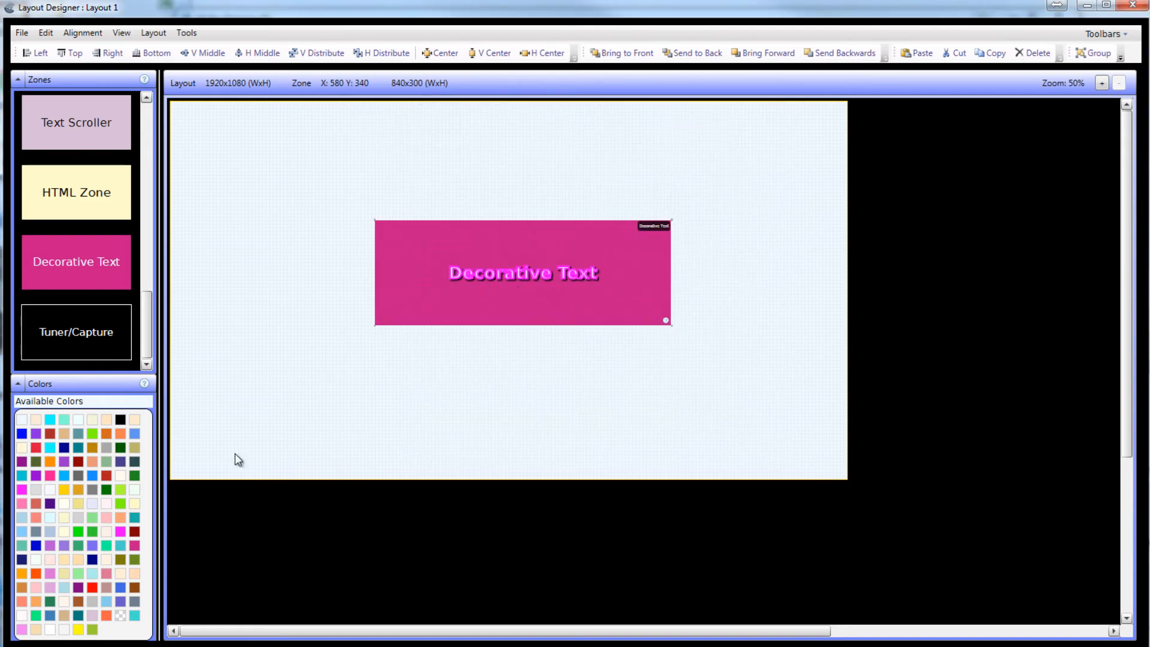
Fill the decorative text zone with black and set its font size to 68.
drag(117, 421, 405, 303)
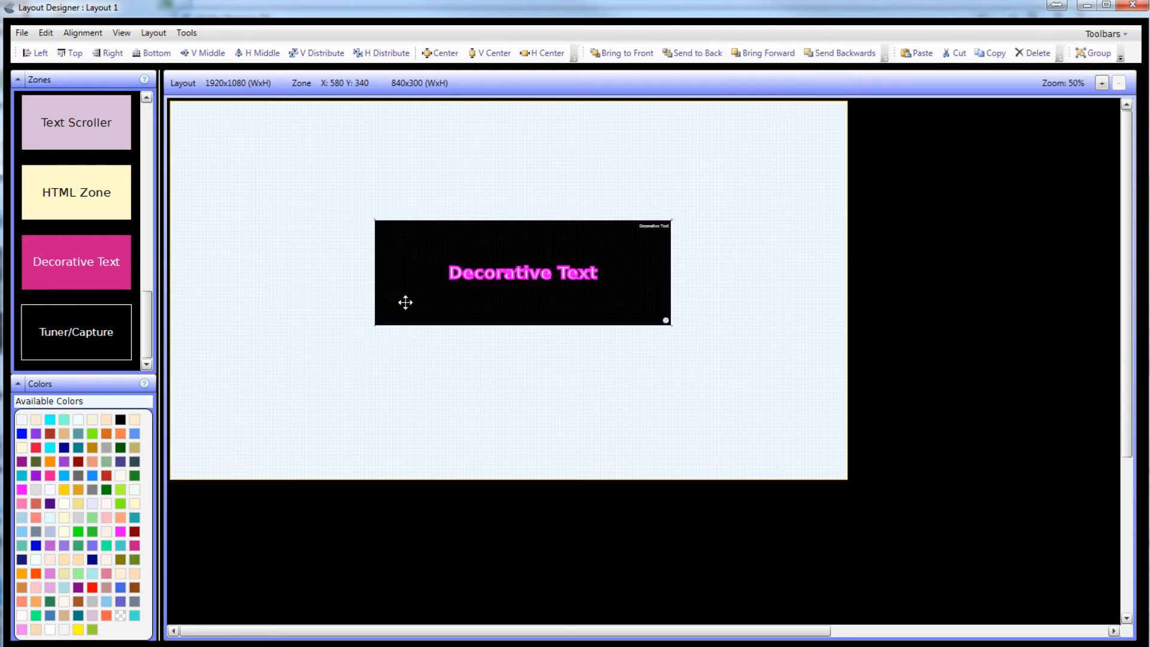
right_click(487, 276)
click(534, 388)
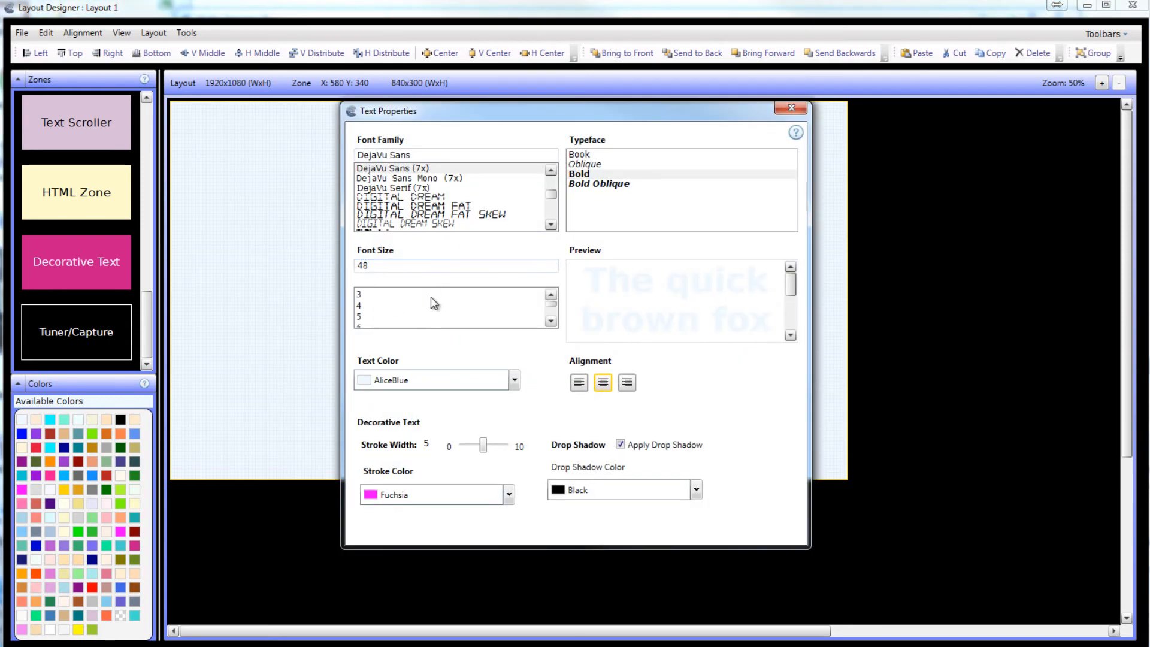
drag(551, 304, 551, 308)
click(551, 321)
click(361, 318)
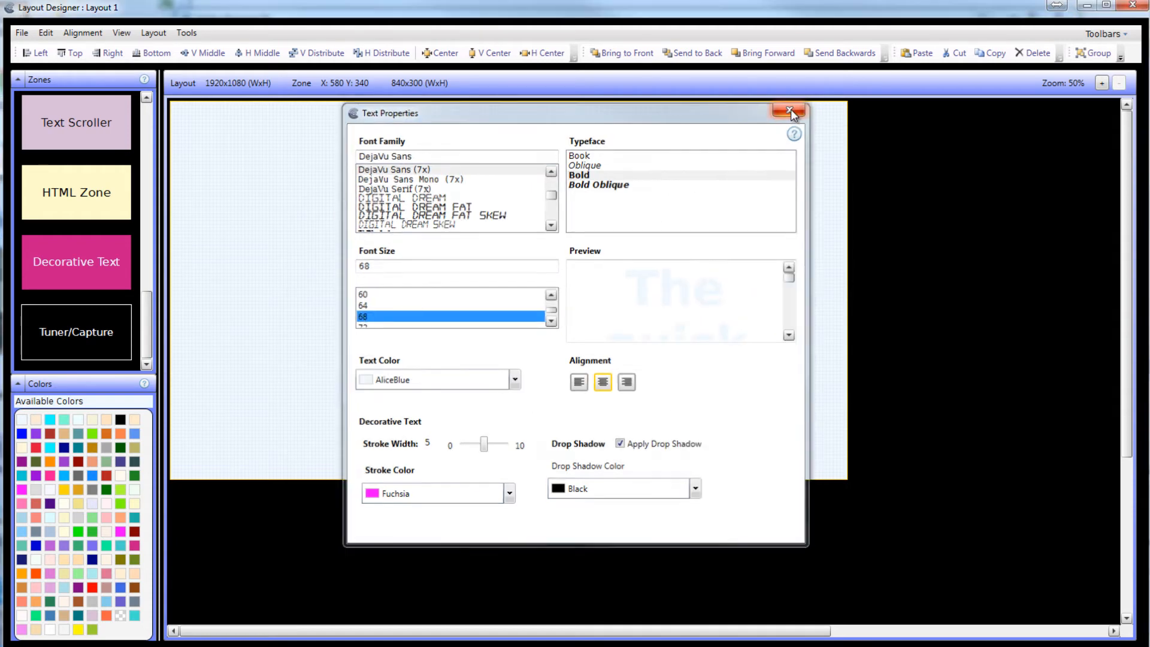
Close the text properties and delete the decorative text zone from the canvas.
click(791, 109)
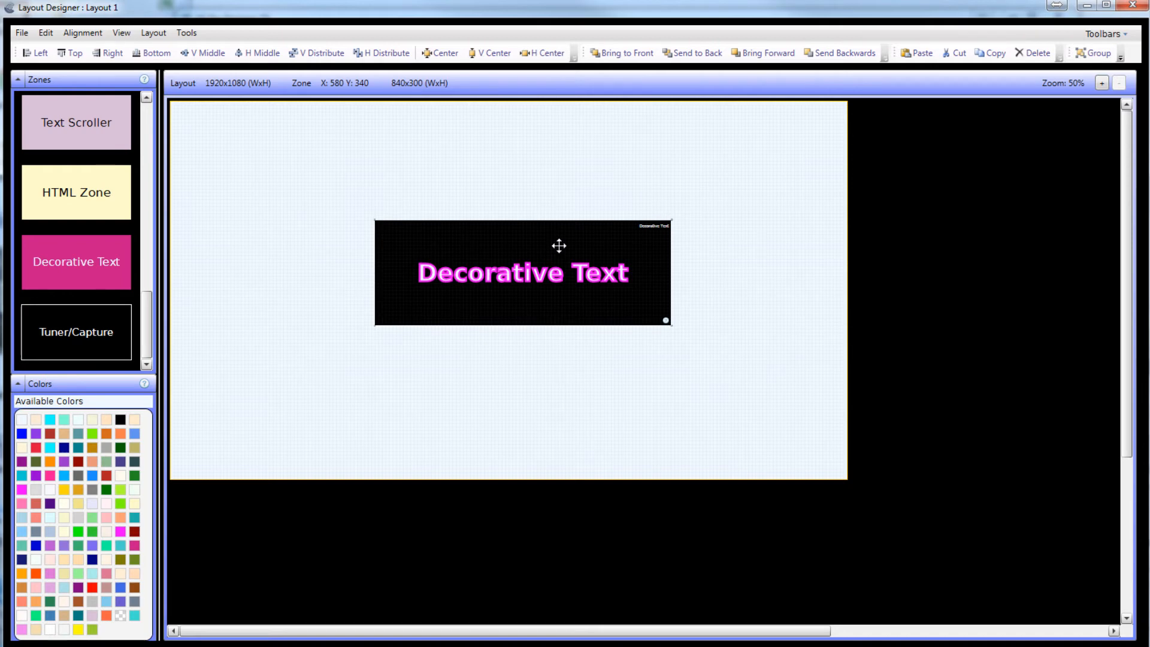
key(Delete)
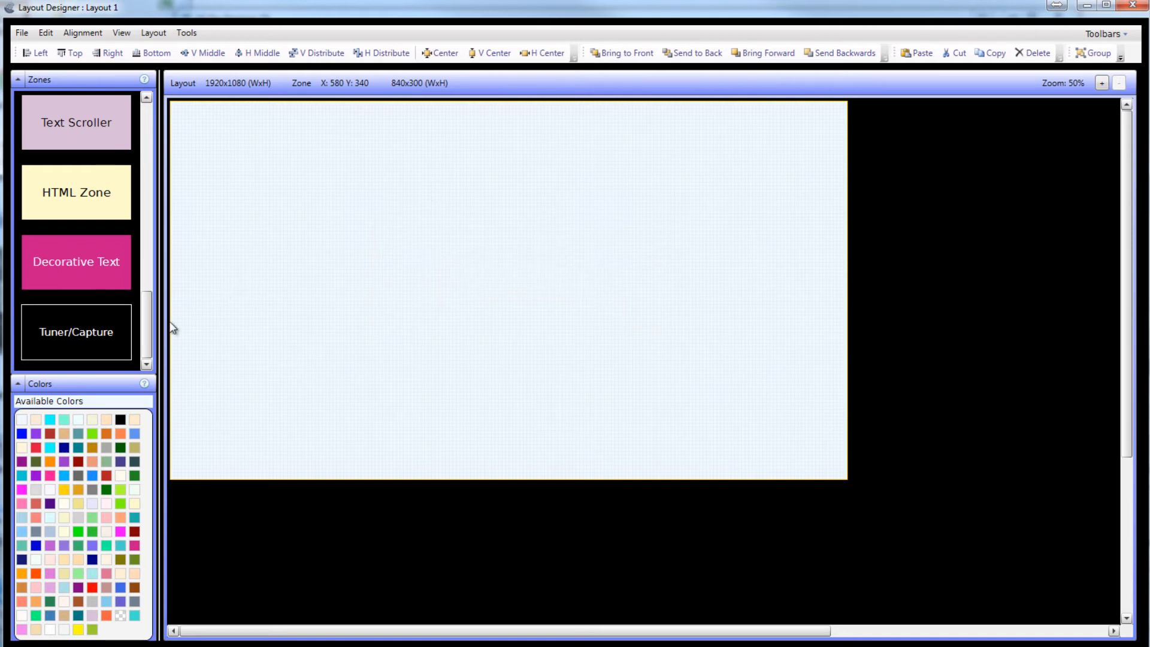
Add an RSS feed zone of about 1000x420 at about X 610, Y 250 on the empty canvas.
drag(148, 333, 155, 83)
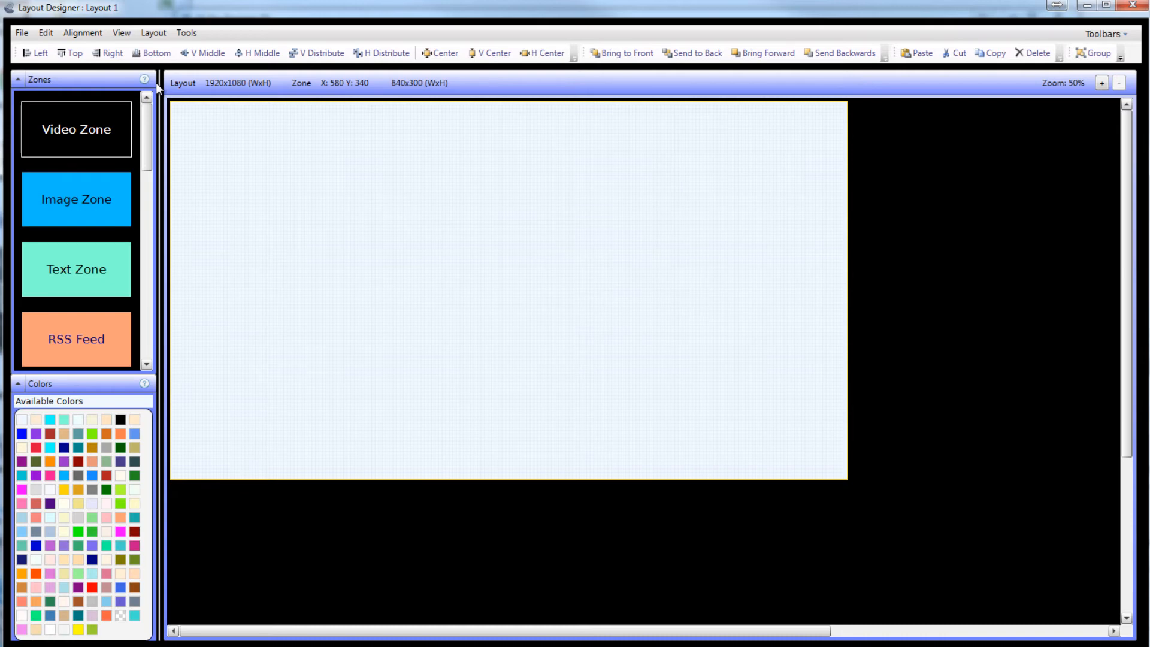
drag(77, 344, 444, 222)
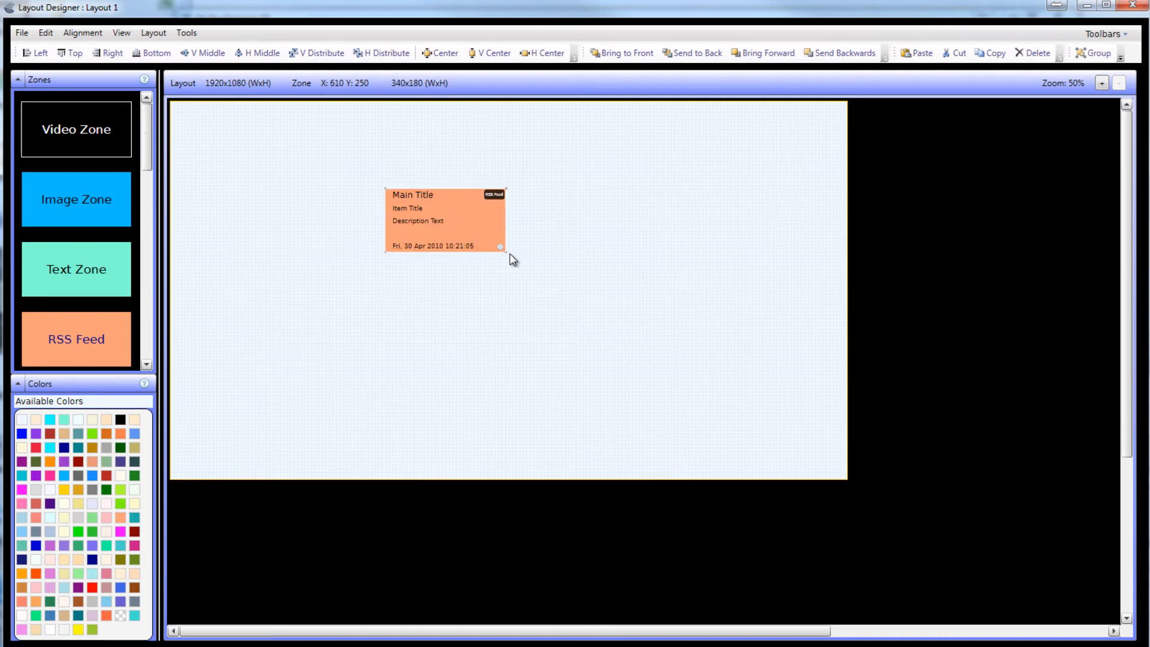
drag(501, 248, 738, 336)
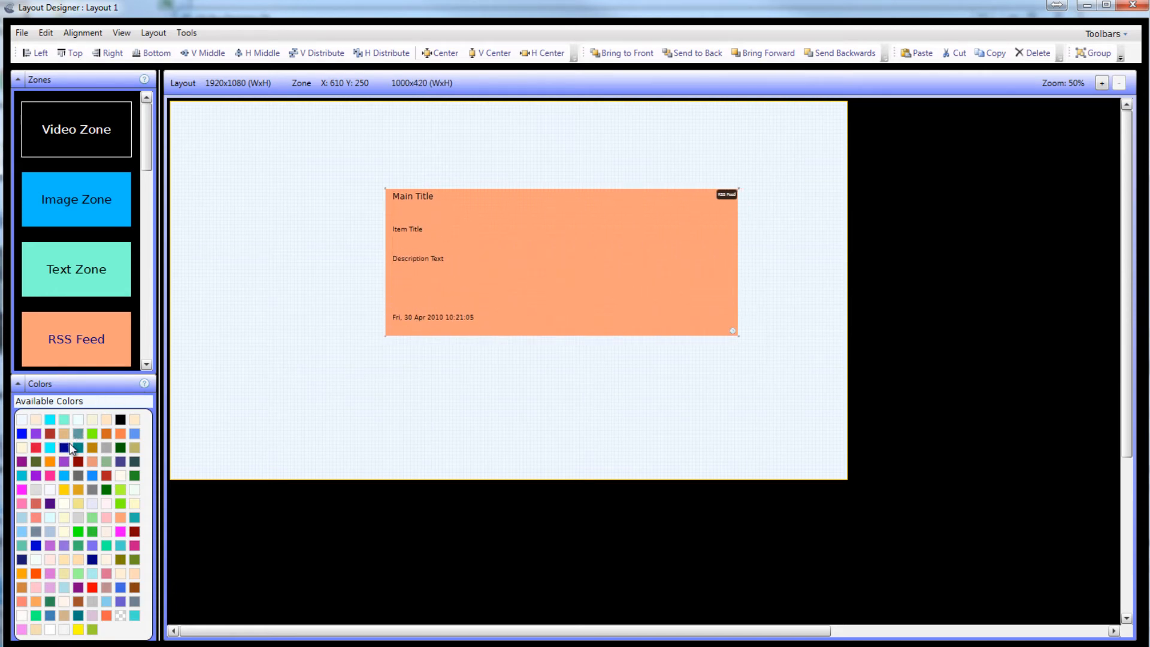
Set the RSS feed zone's background to solid Firebrick and close the background properties.
right_click(510, 252)
click(546, 396)
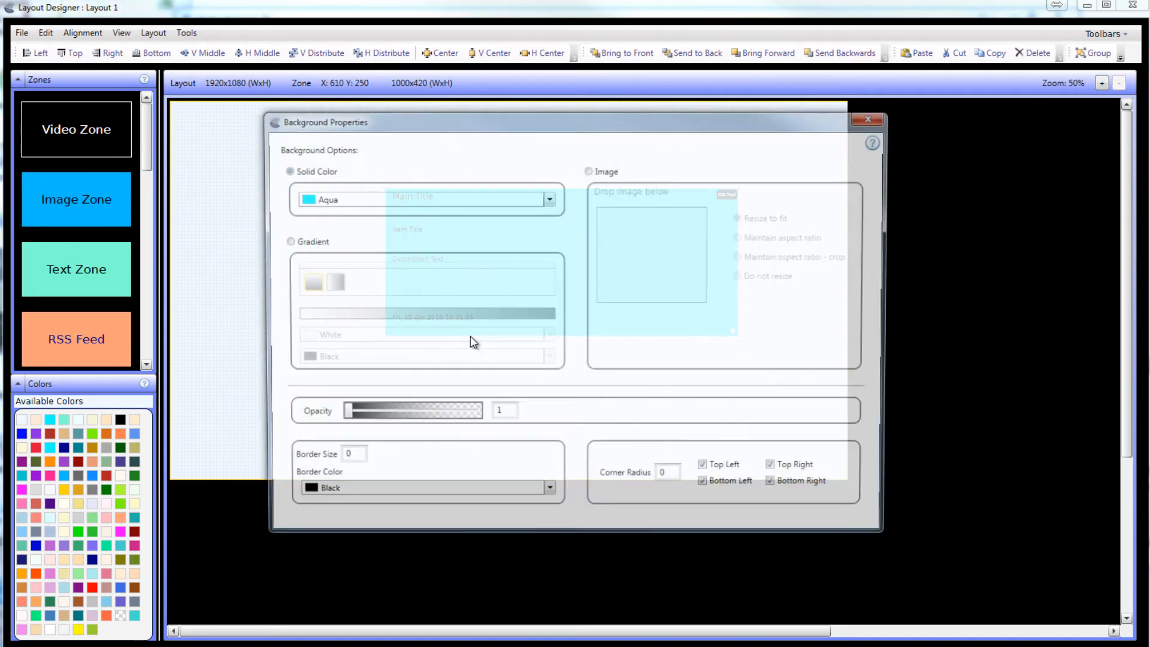
click(483, 198)
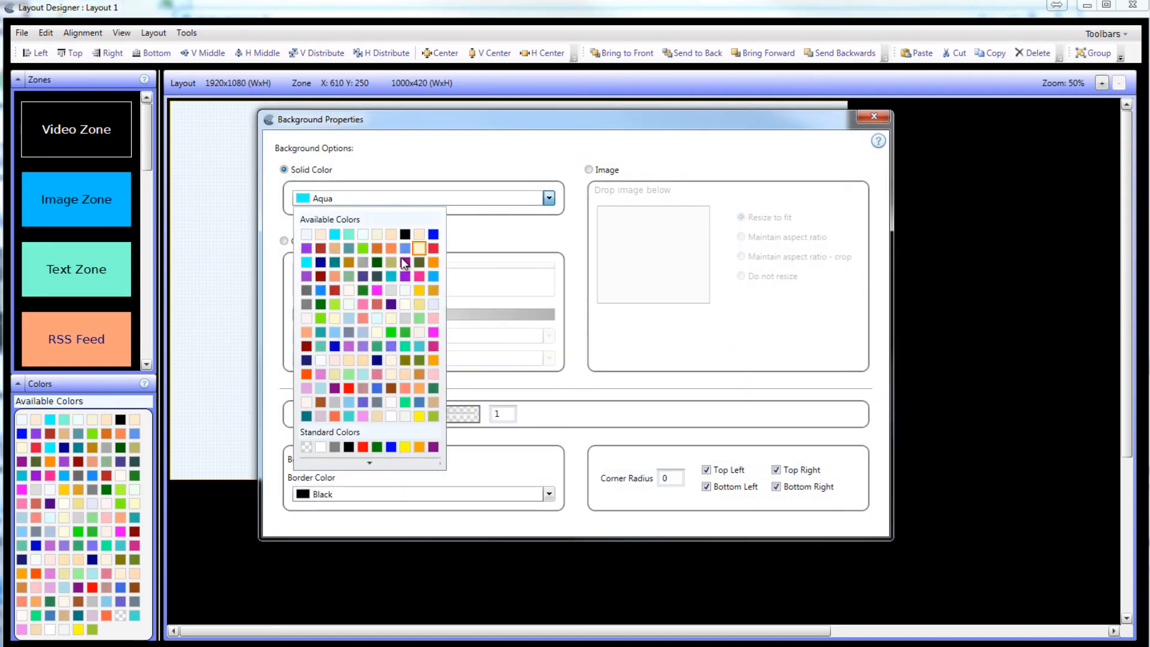
click(337, 293)
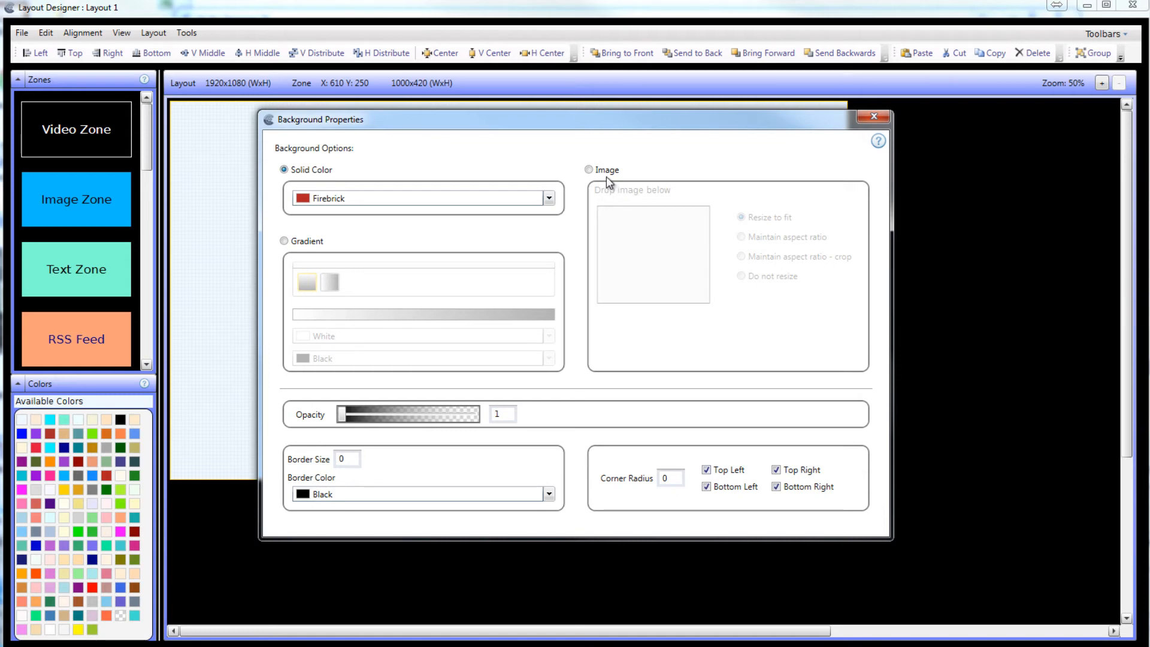
click(873, 117)
Open the RSS feed zone's properties and examine the feed URL, description duration and custom main title settings.
right_click(500, 238)
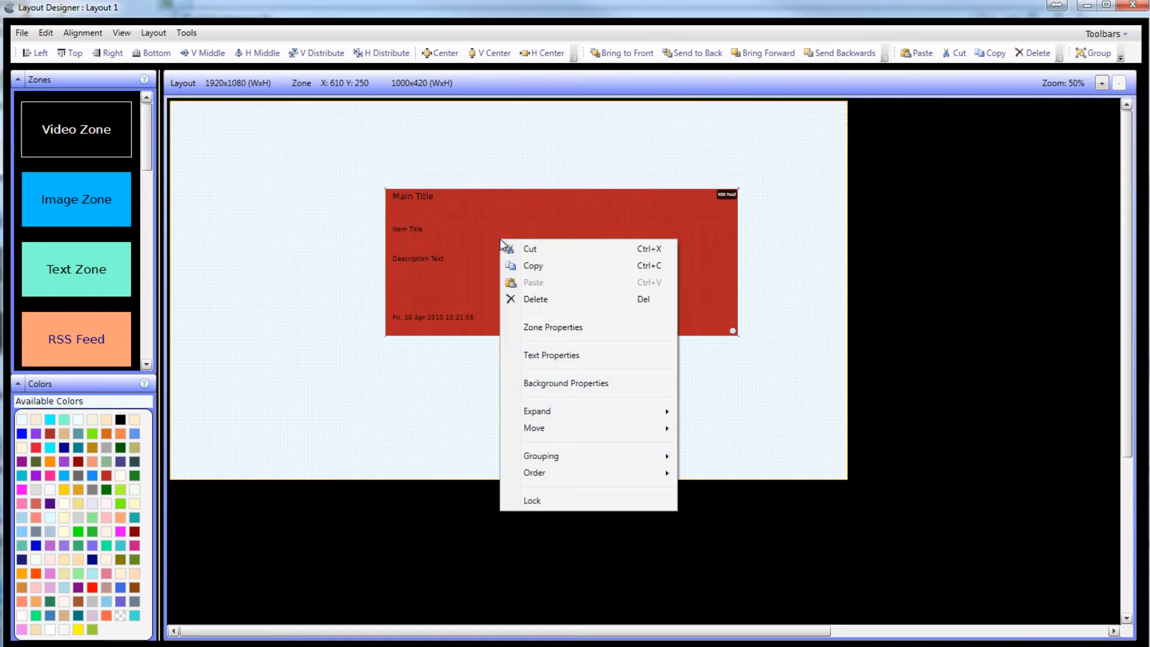
click(557, 326)
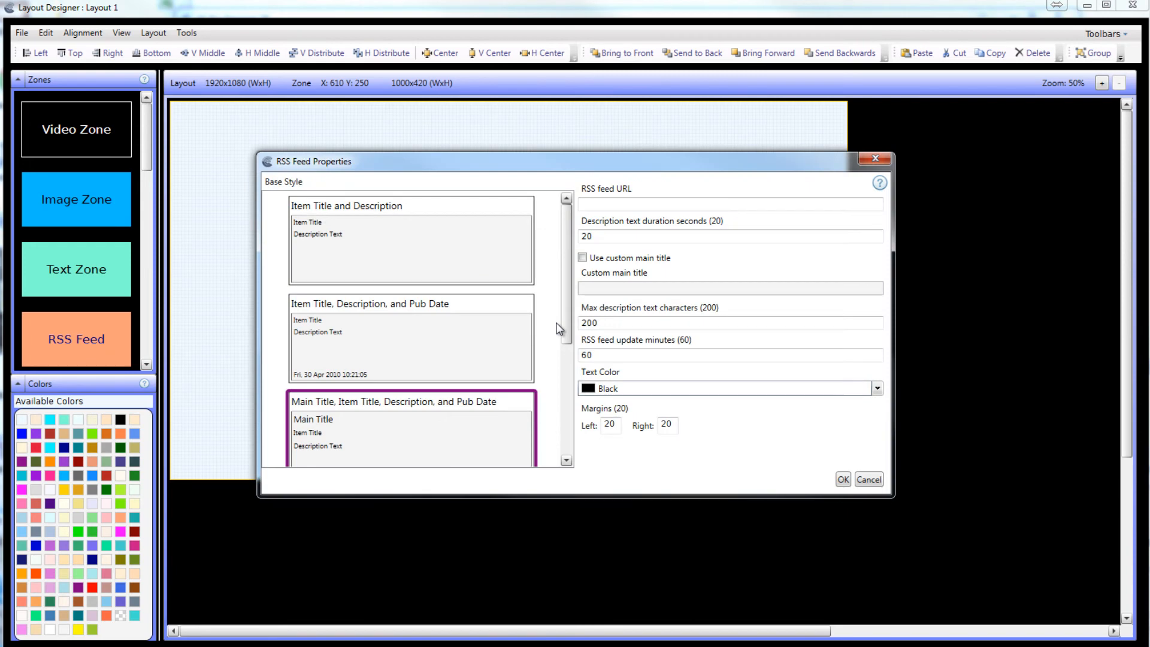
click(591, 203)
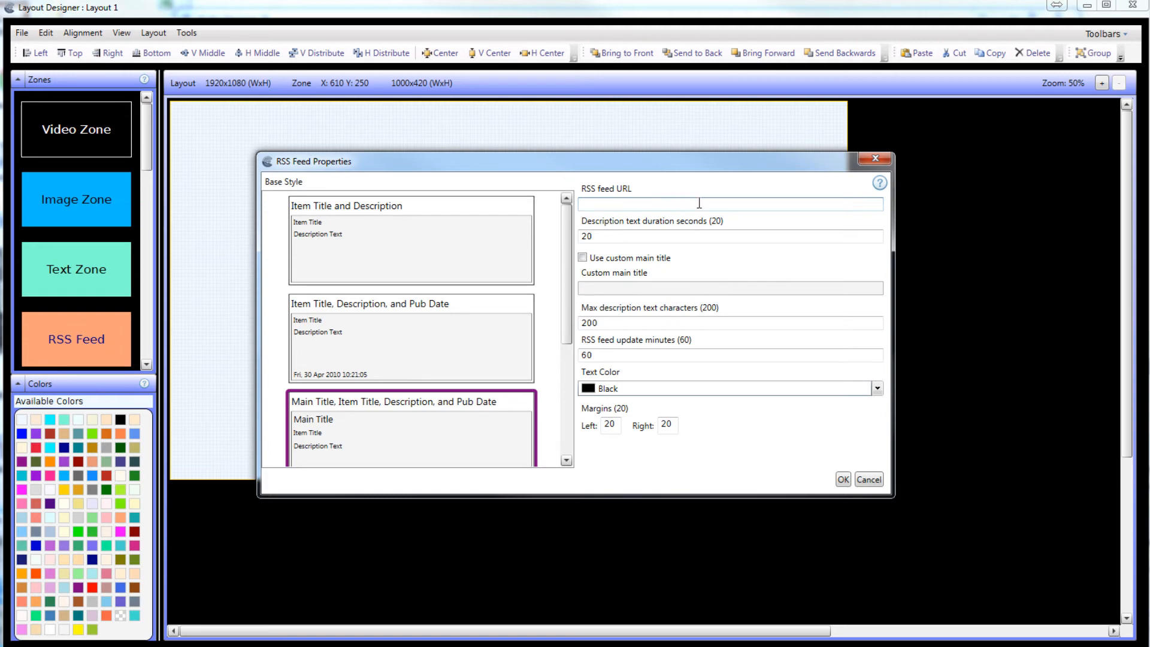
click(603, 237)
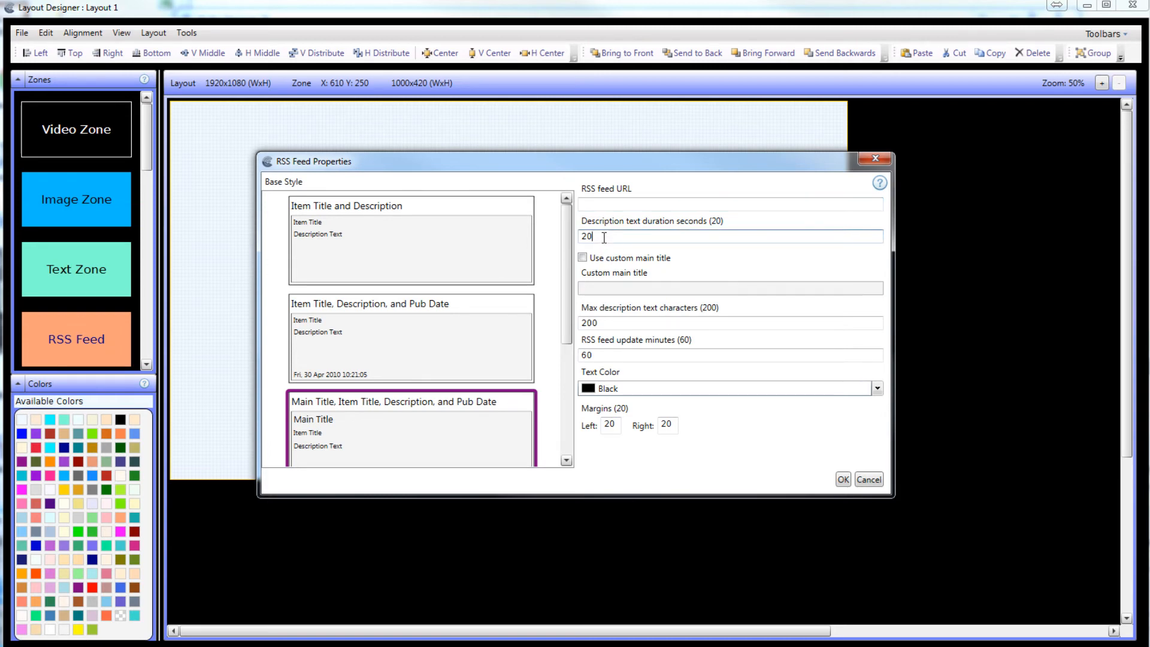
click(615, 260)
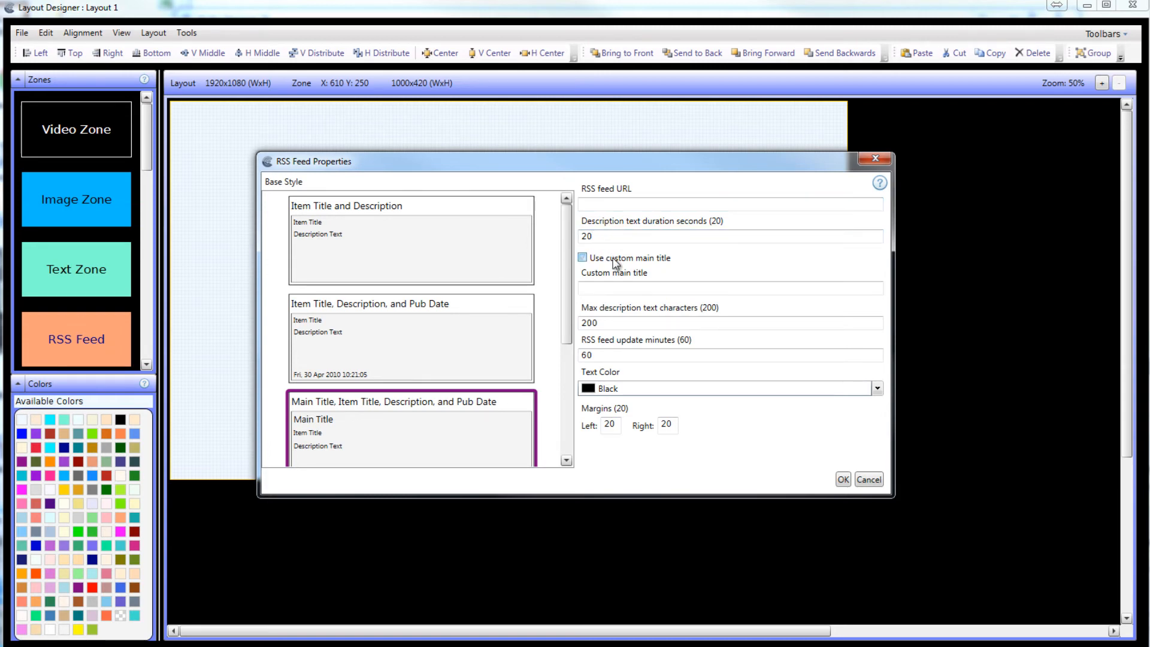
click(614, 261)
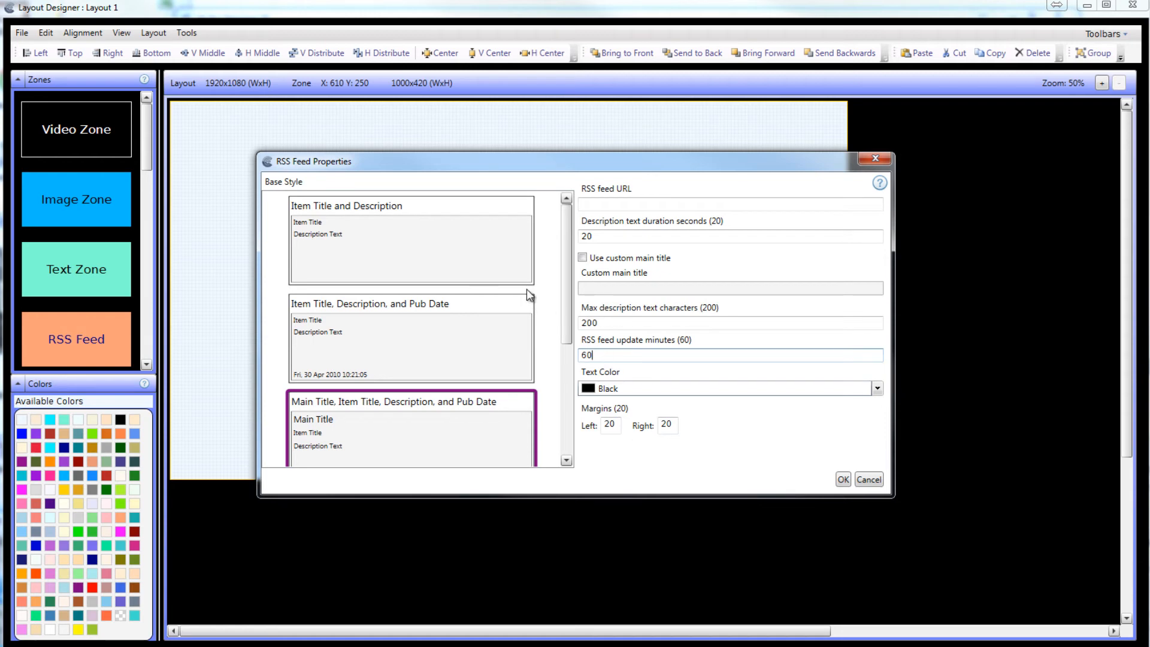
Try out the different RSS feed base styles, including Description Only and the main title variants.
click(495, 262)
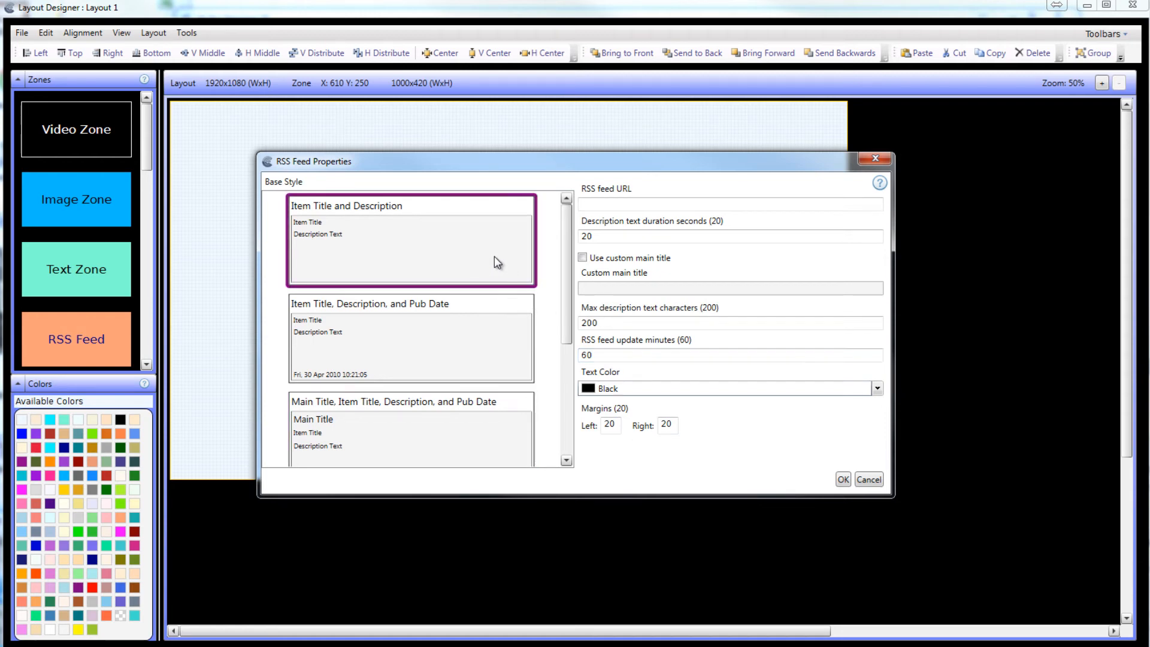
click(503, 327)
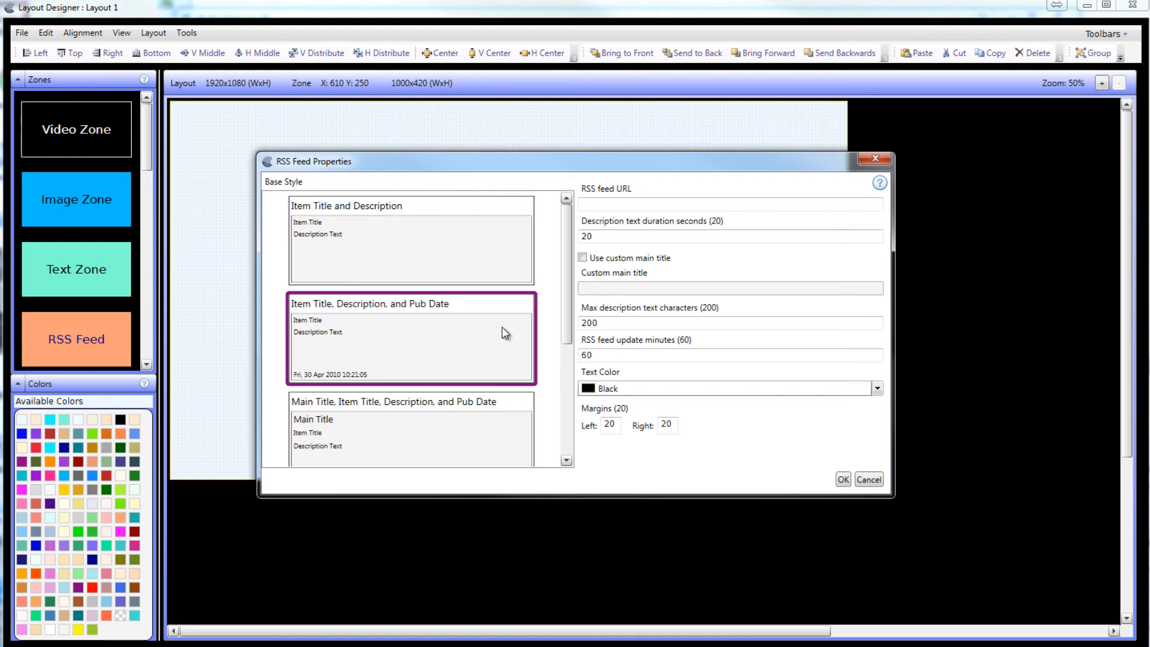
click(512, 433)
scroll(559, 398, down, 3)
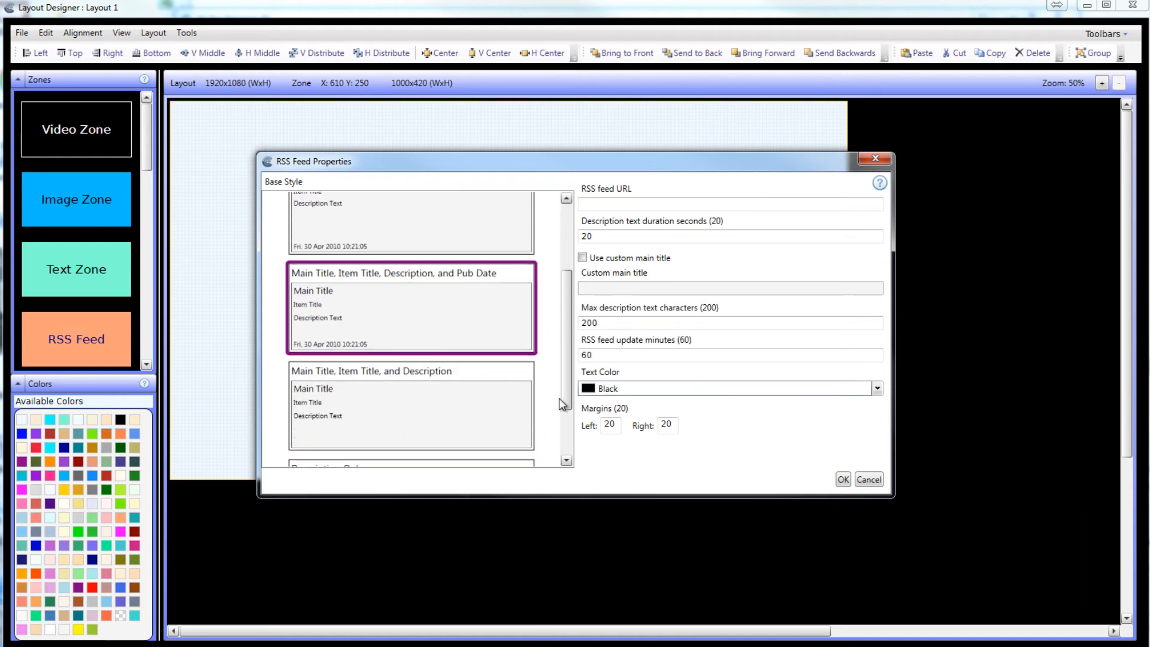
click(470, 416)
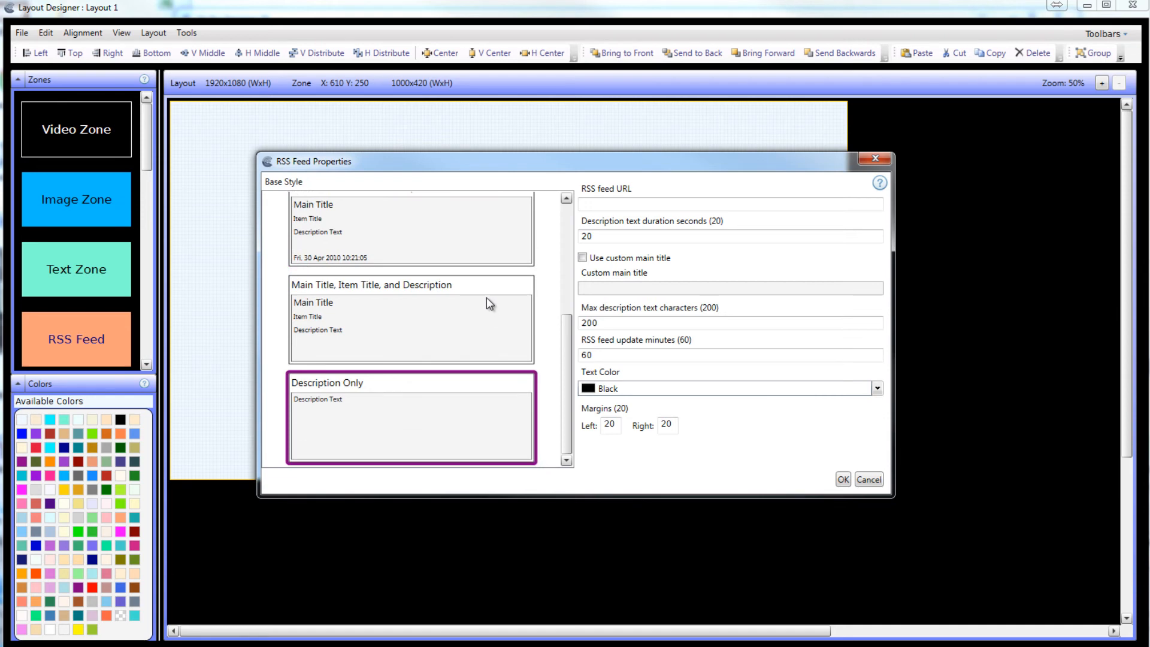
click(488, 324)
click(511, 260)
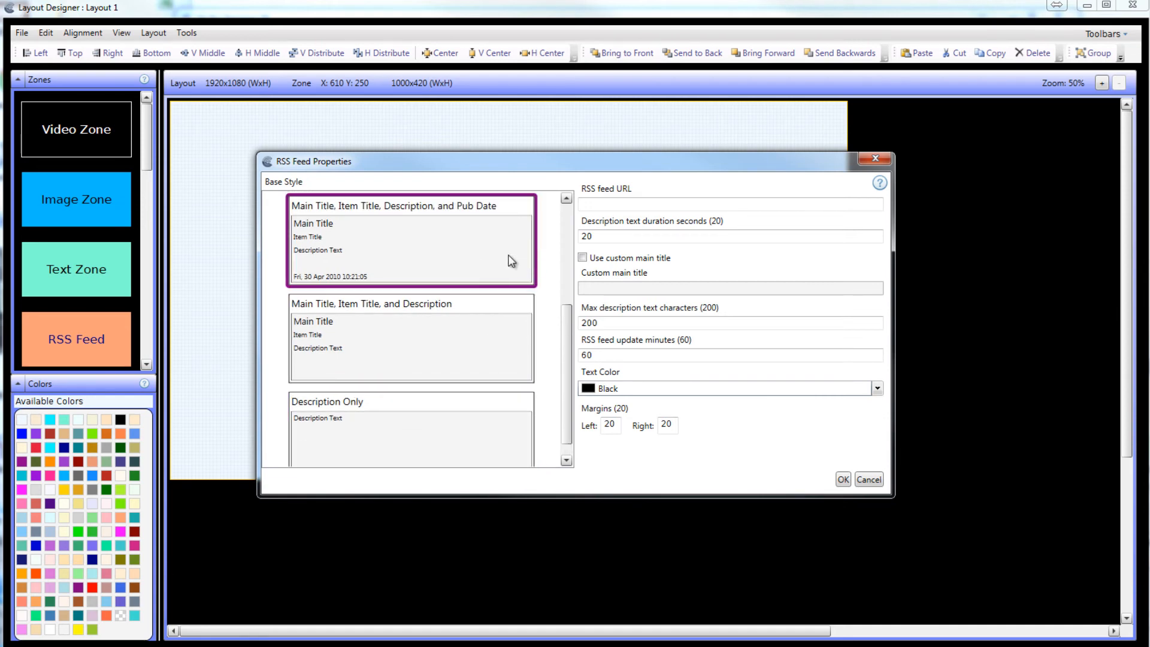
drag(569, 321, 570, 234)
click(476, 310)
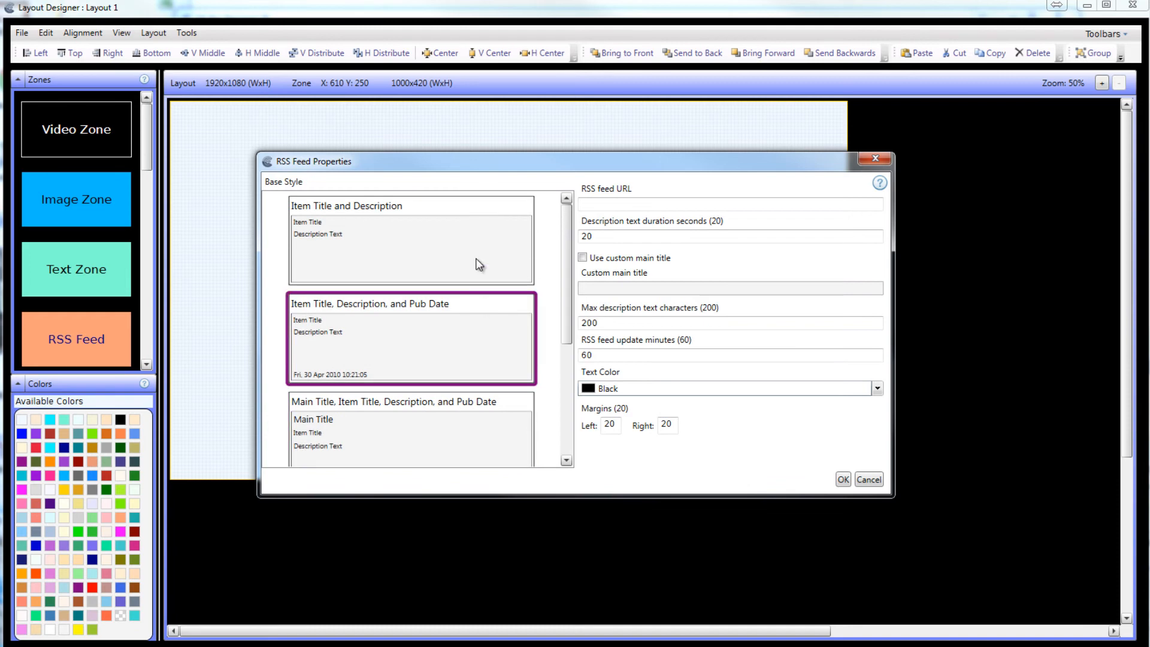
Apply the Item Title and Description base style to the RSS feed zone.
click(474, 256)
drag(569, 278, 567, 253)
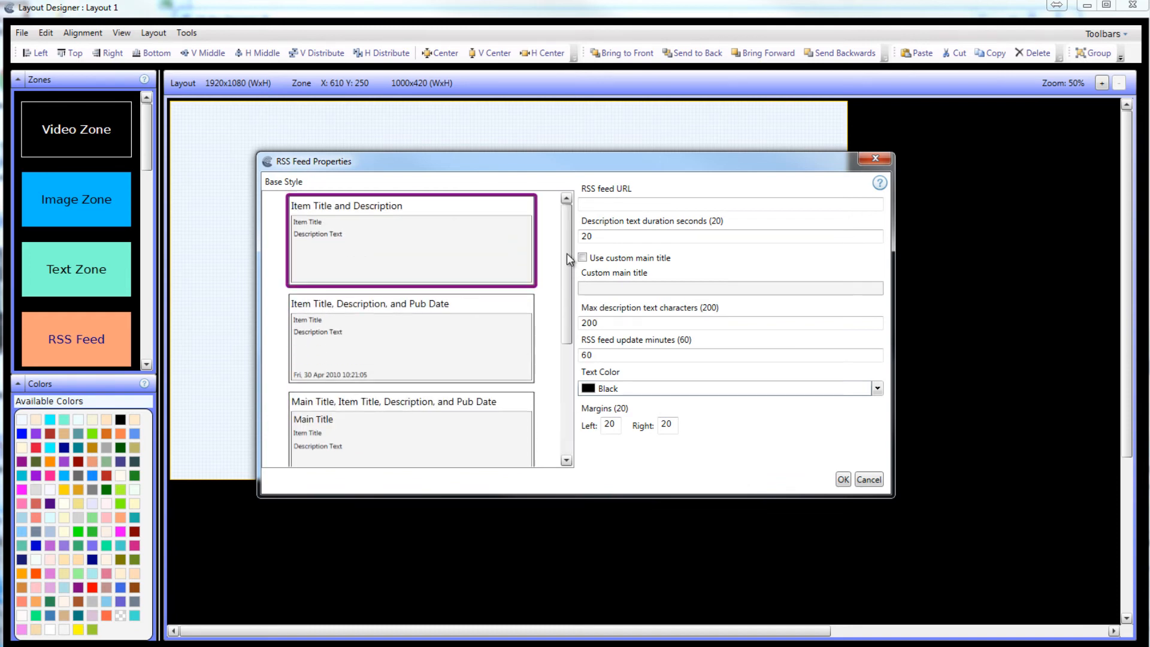
click(843, 480)
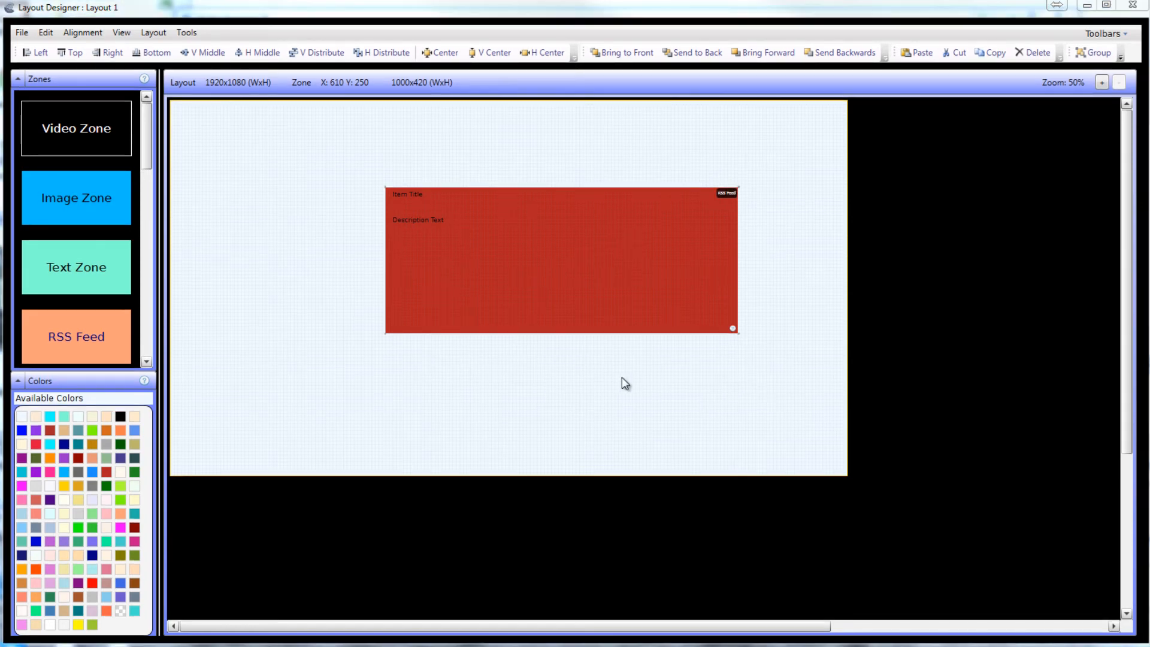
Try a gradient and a reduced opacity on the RSS feed background, and restore the solid fill with full opacity.
right_click(530, 260)
click(590, 403)
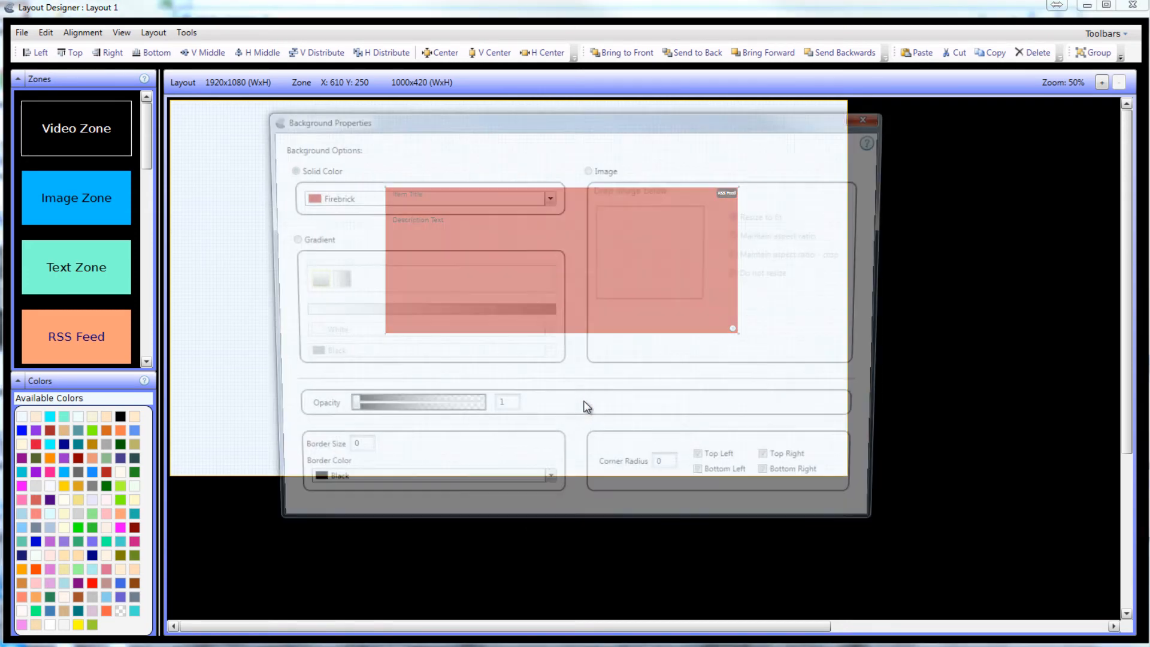
click(295, 239)
click(295, 165)
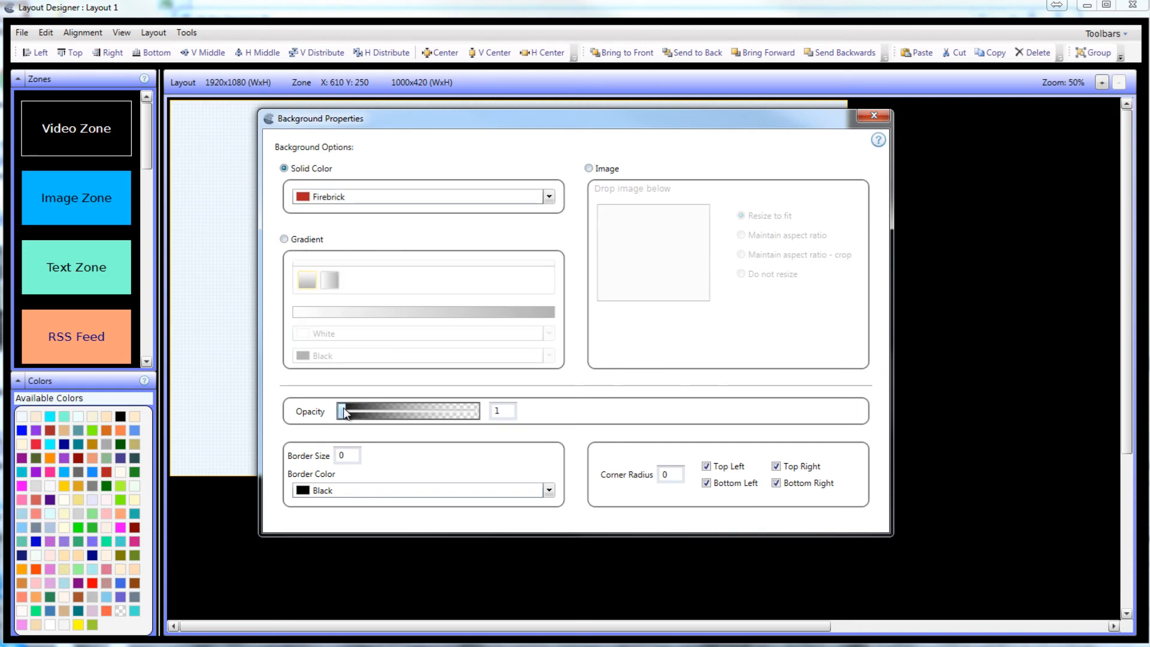
mouse_move(345, 412)
mouse_down()
mouse_move(417, 413)
mouse_move(342, 412)
mouse_up()
drag(343, 411, 389, 412)
drag(392, 416, 339, 415)
click(873, 116)
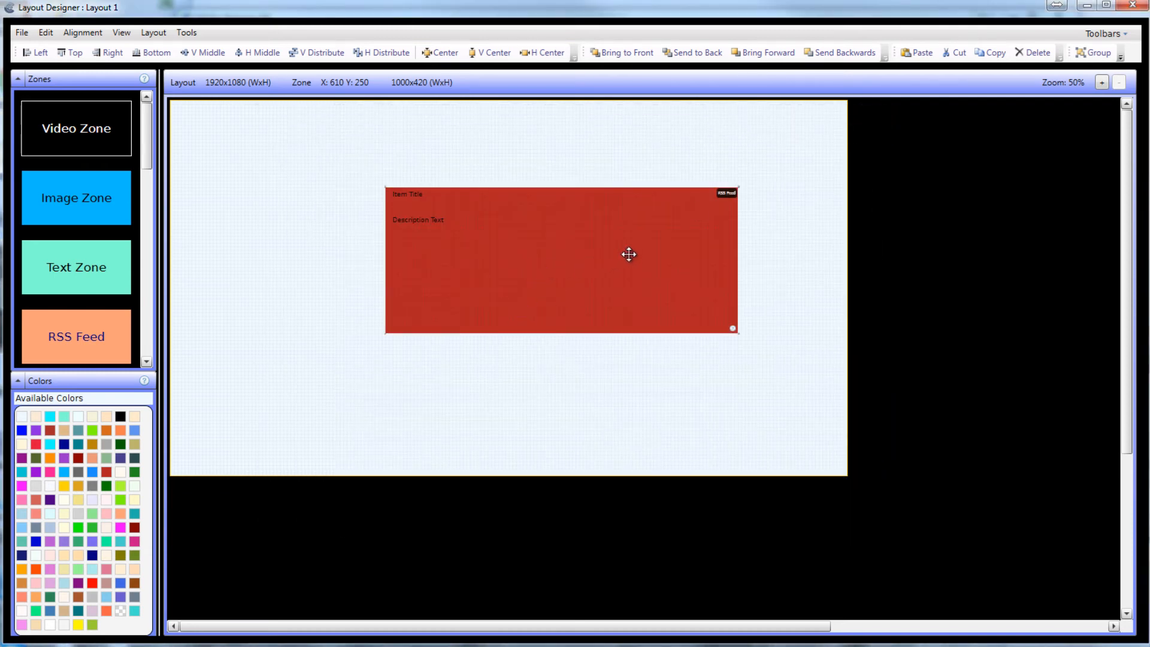
Move the RSS feed zone to the layout's lower left corner and reshape it into a thin bottom strip about 1910 wide.
drag(630, 252, 413, 395)
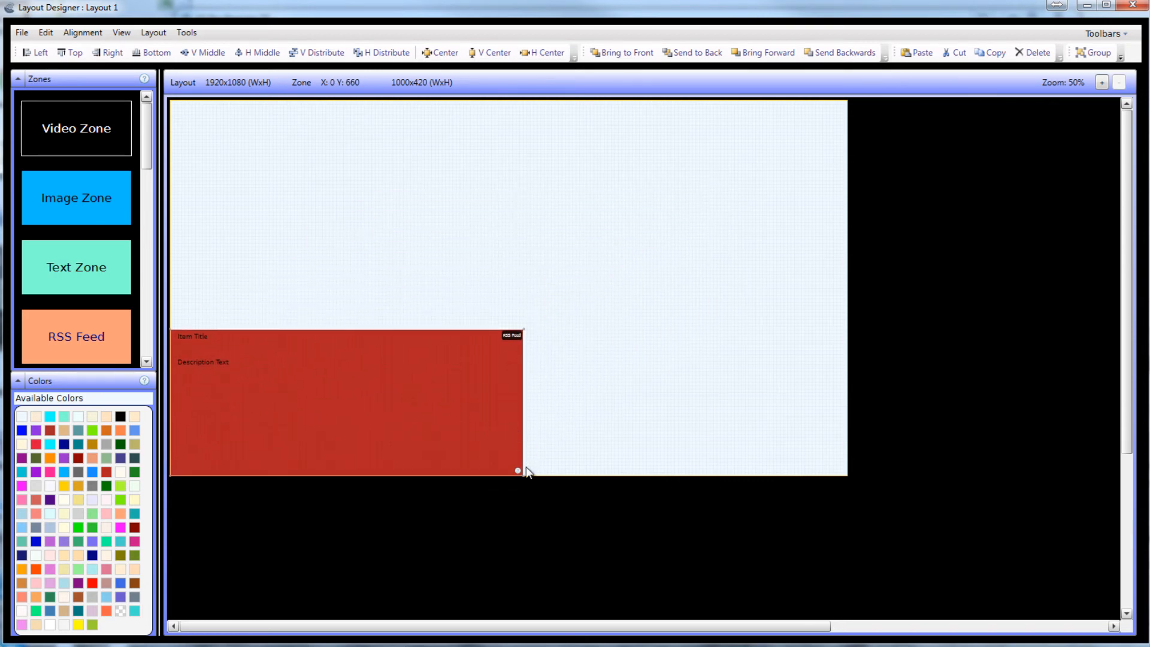
drag(523, 461, 844, 453)
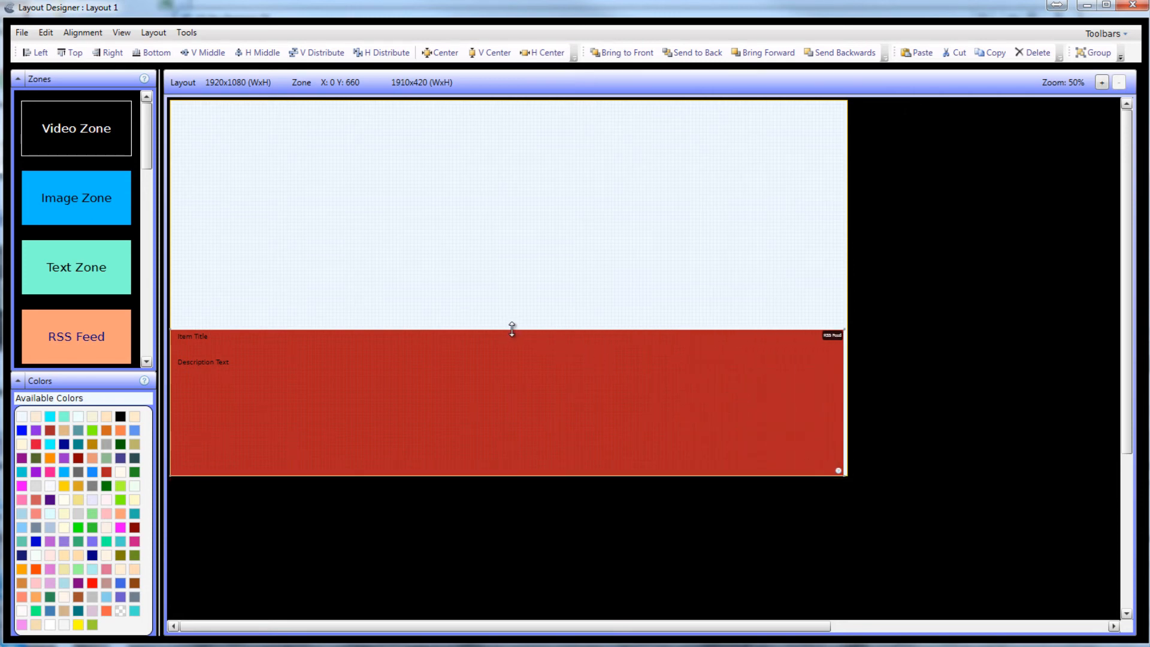
drag(513, 328, 513, 443)
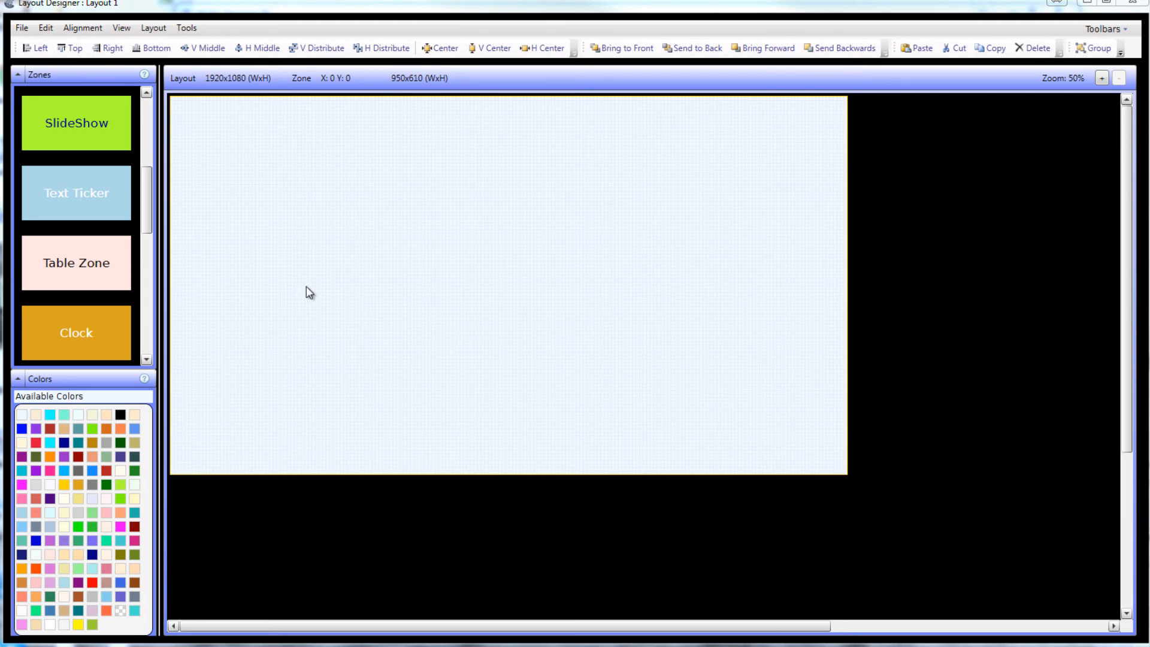
Add a slideshow zone of about 830x560 at X 0, Y 0 on the empty canvas.
drag(56, 120, 216, 118)
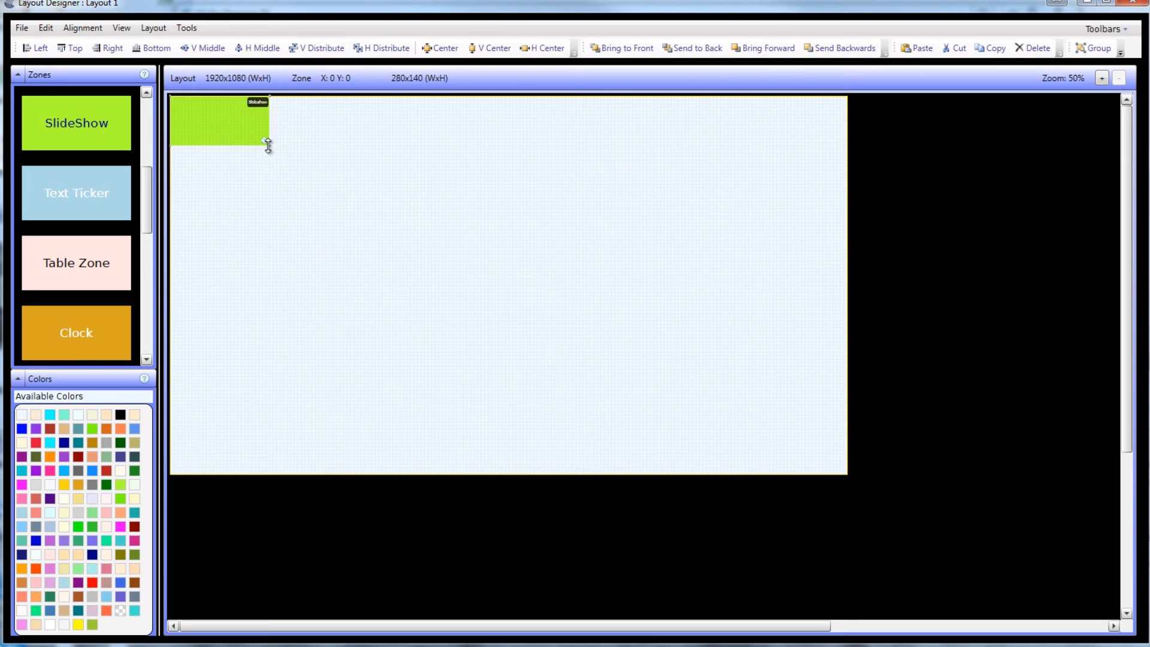
drag(269, 146, 464, 293)
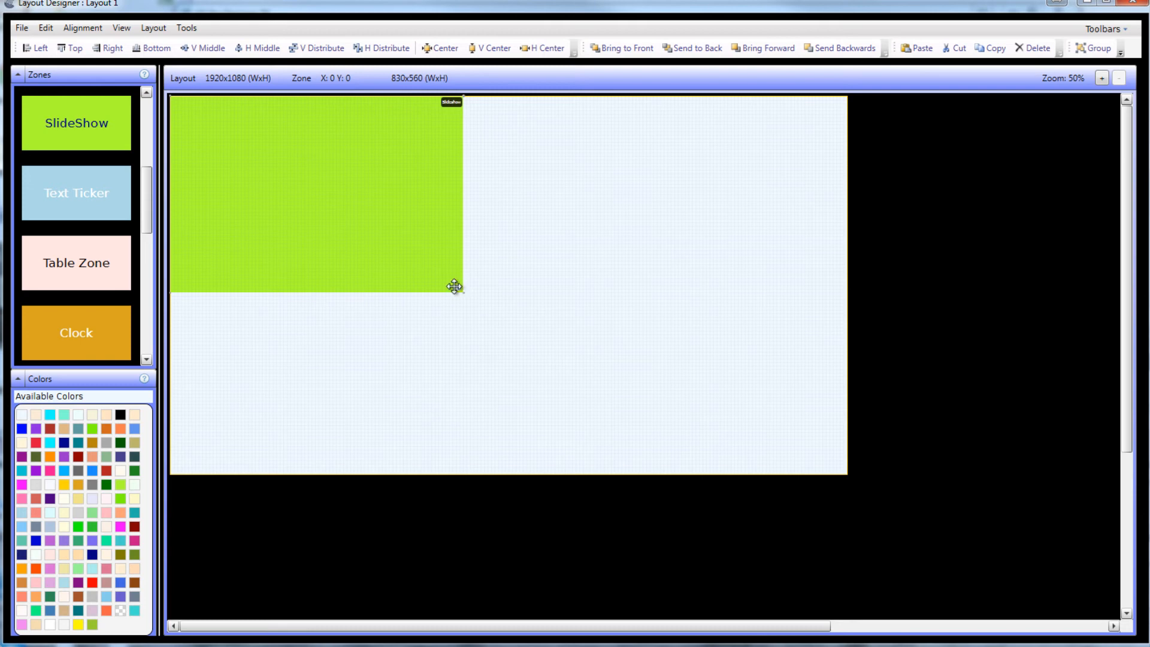
Open the slideshow zone's properties and add four product images as slides.
right_click(283, 168)
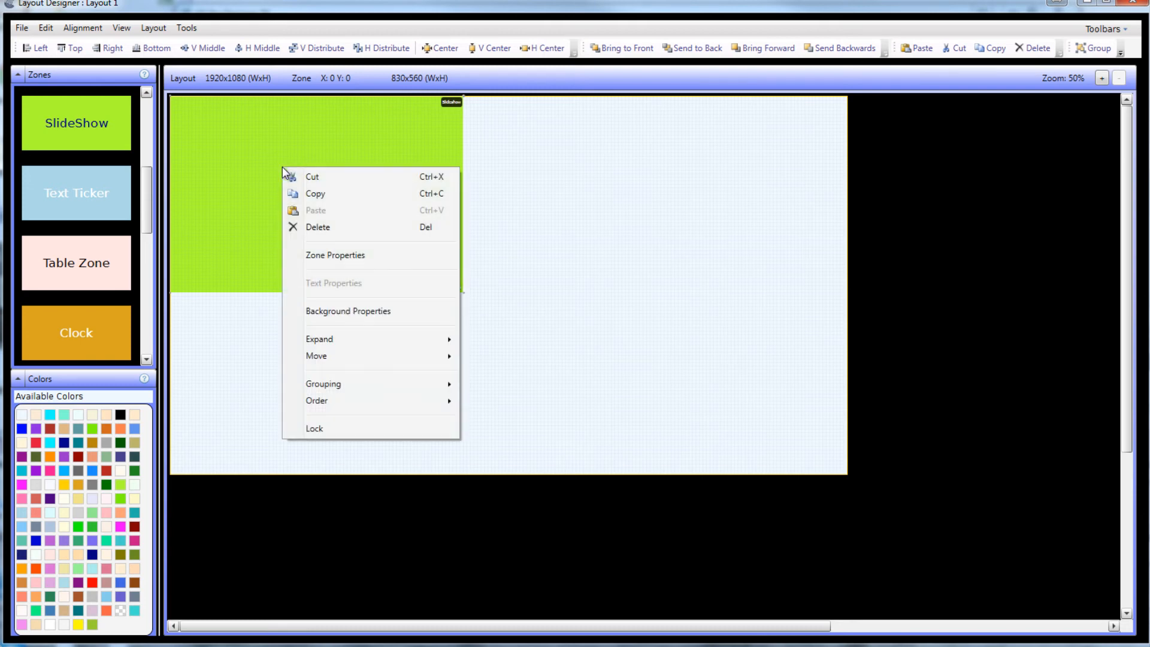
click(338, 256)
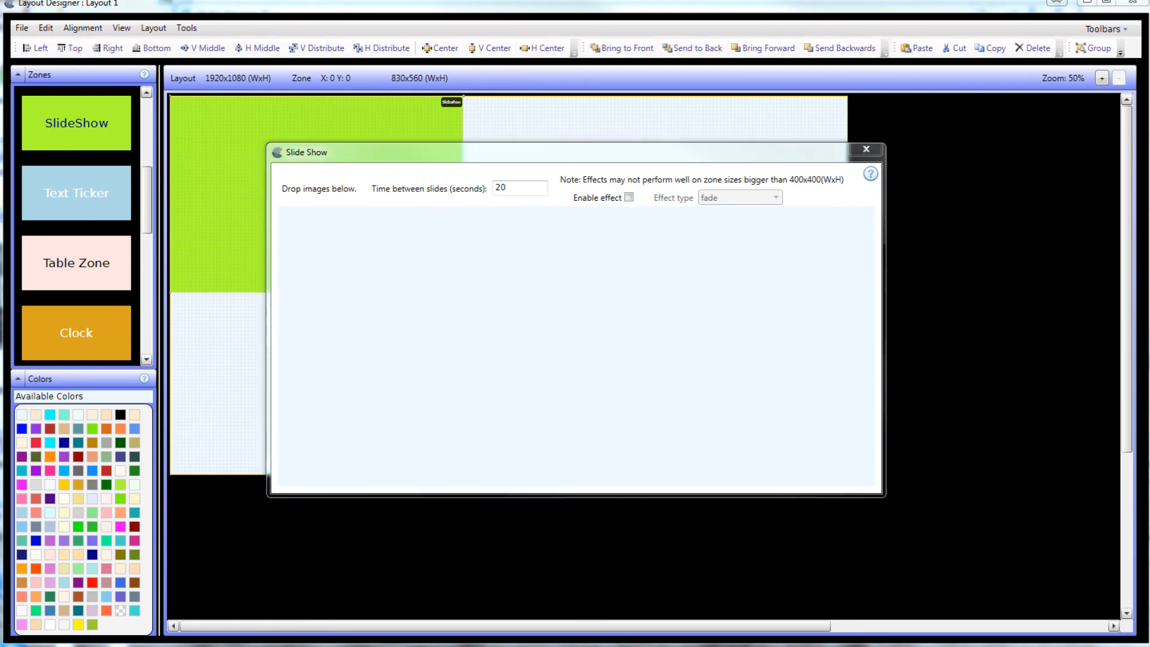
drag(879, 276, 526, 282)
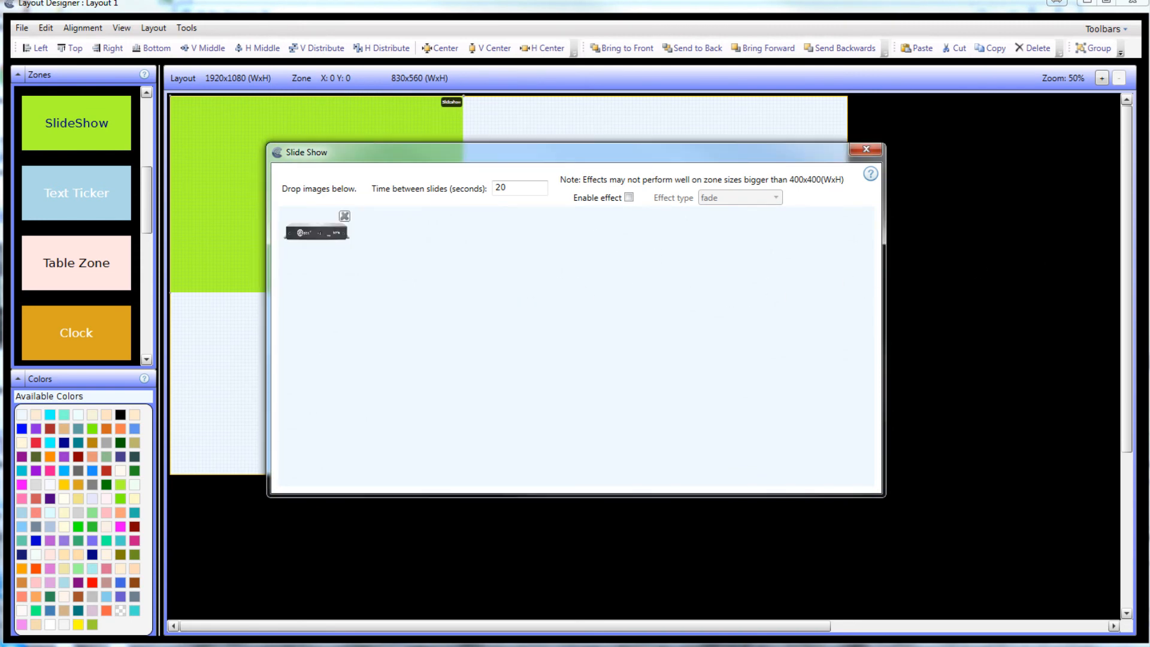
drag(884, 267, 446, 267)
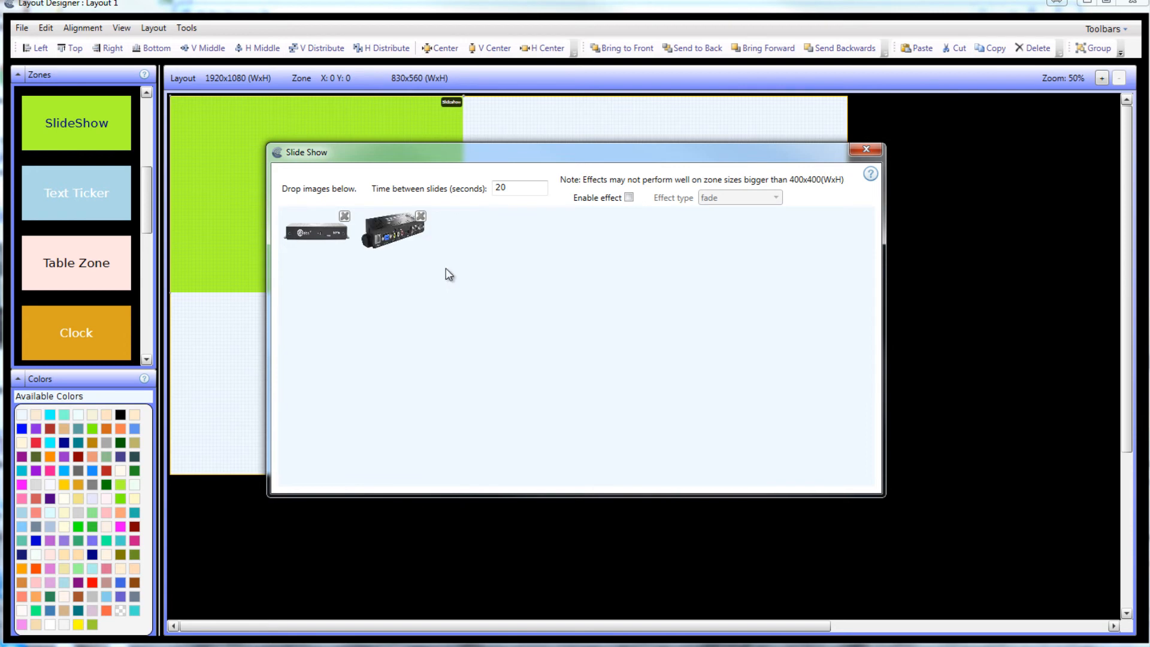
drag(1141, 227, 610, 259)
drag(1147, 243, 533, 252)
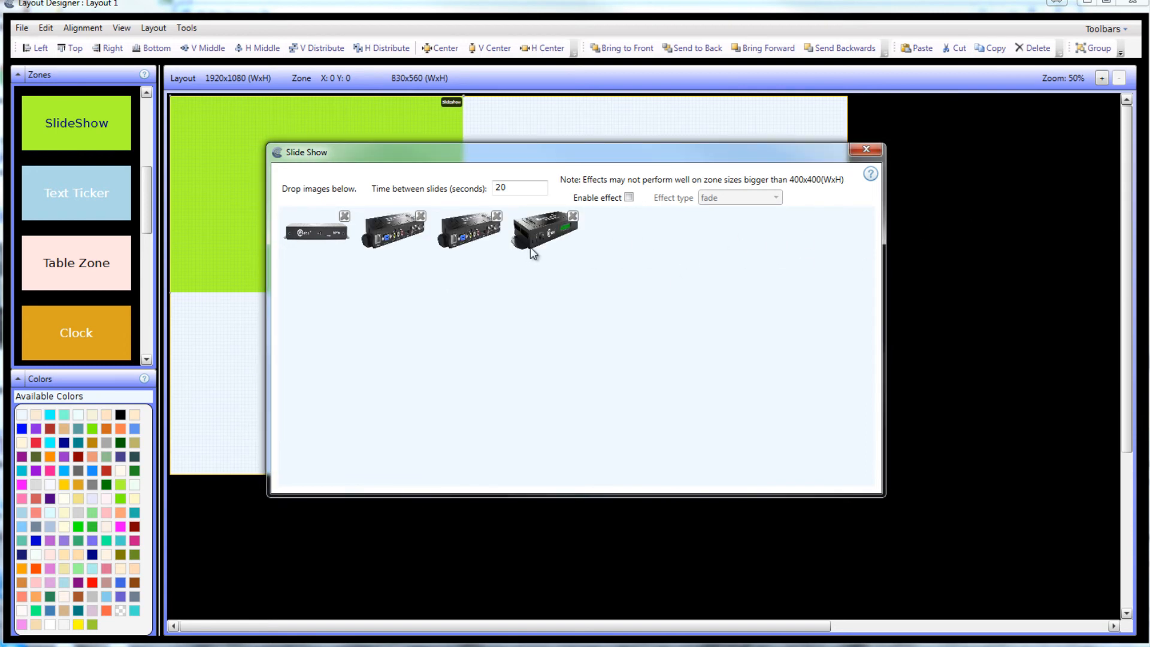
Set the time between slides to 5 seconds, and enable the slide effect to browse its types before disabling it again.
double_click(496, 186)
text(5)
click(628, 197)
click(734, 200)
scroll(761, 228, up, 1)
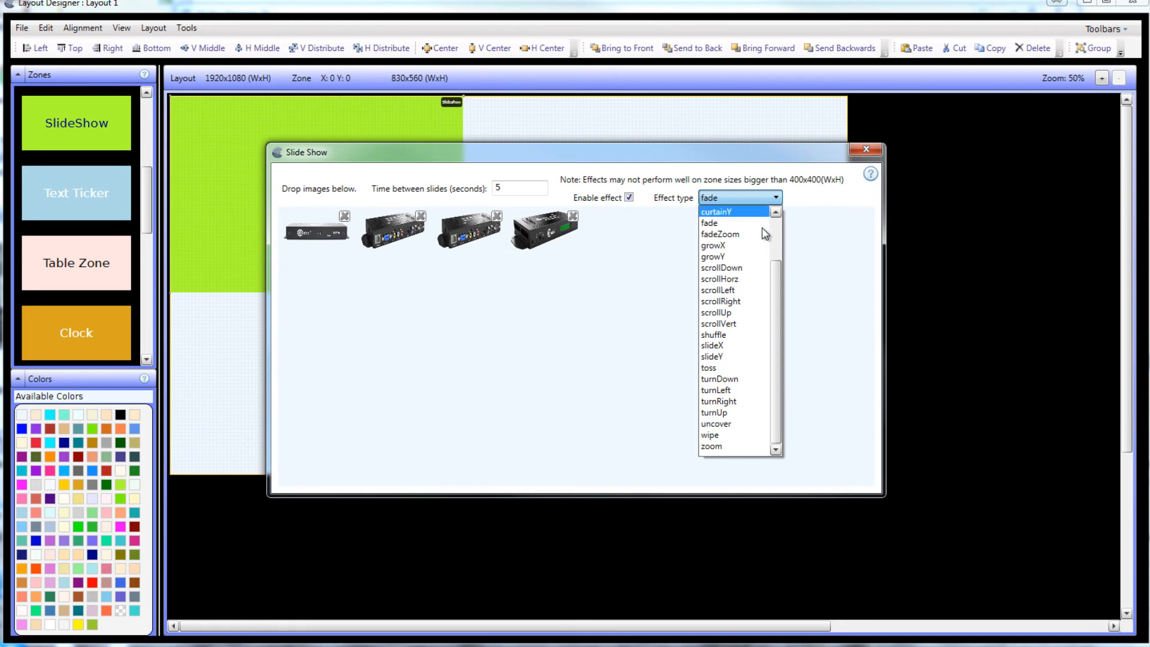
drag(777, 253, 774, 297)
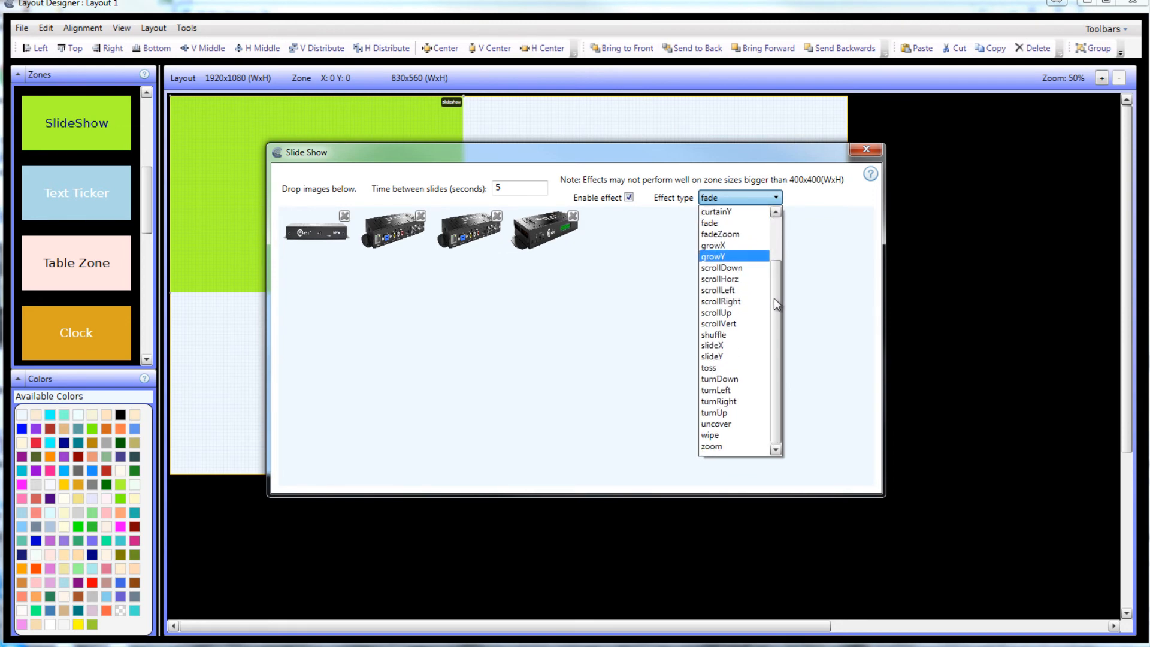
click(630, 200)
click(630, 200)
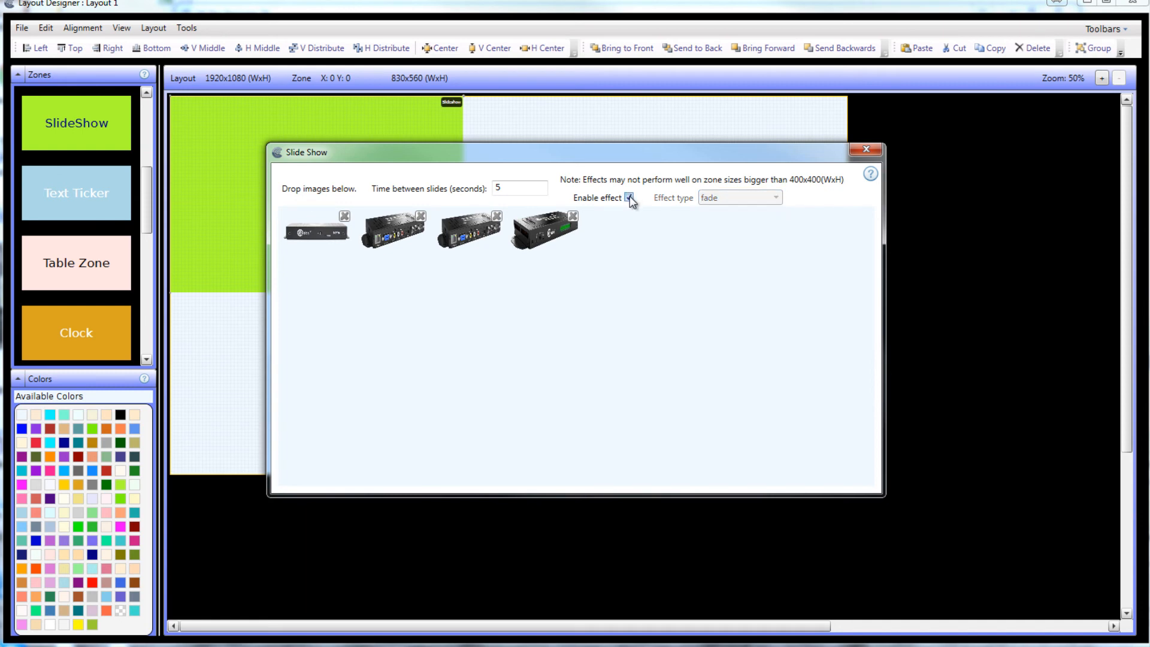
click(866, 149)
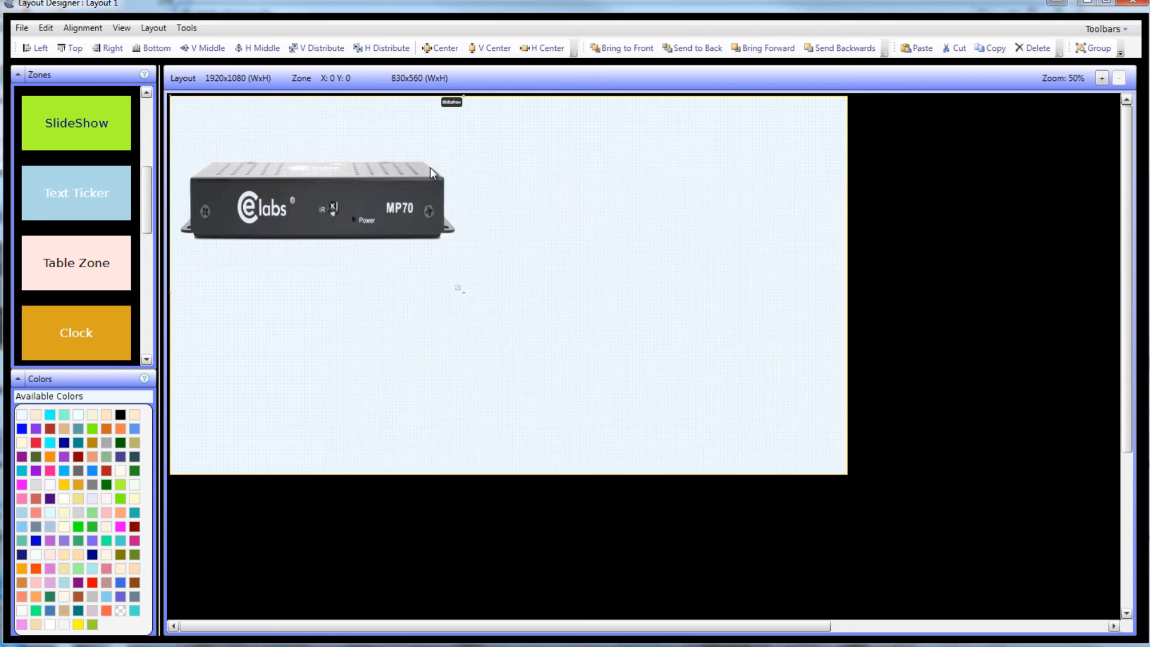
Add a text ticker zone of about 820x140 at X 0, Y 410, over the lower part of the slideshow zone.
drag(56, 196, 265, 223)
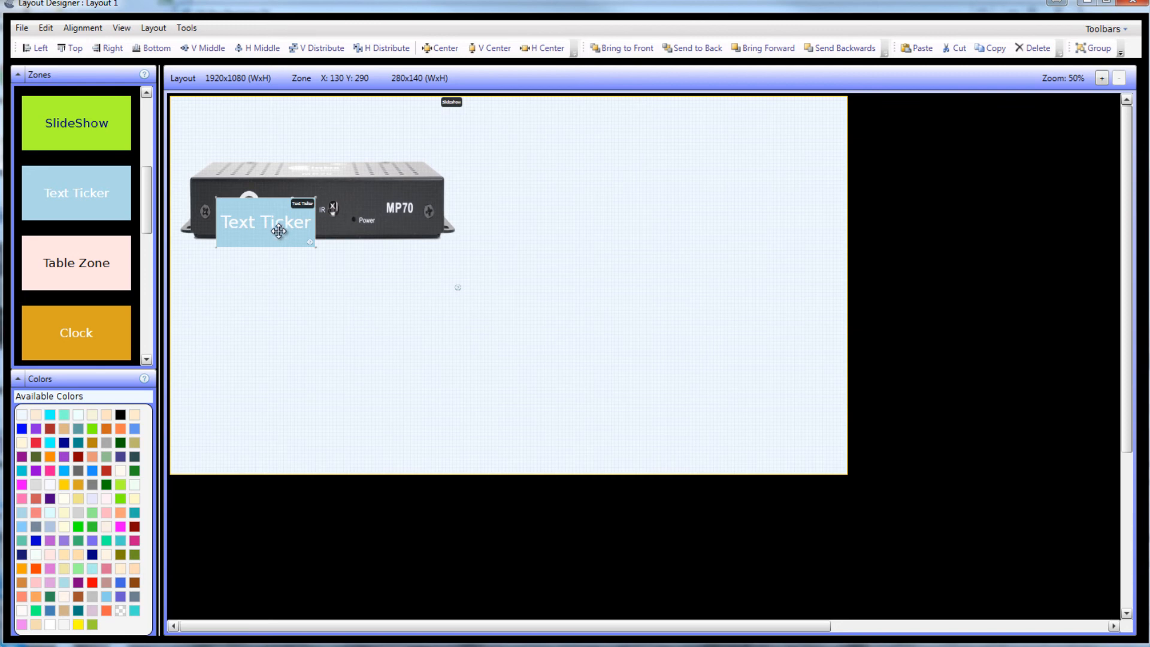
drag(278, 231, 458, 290)
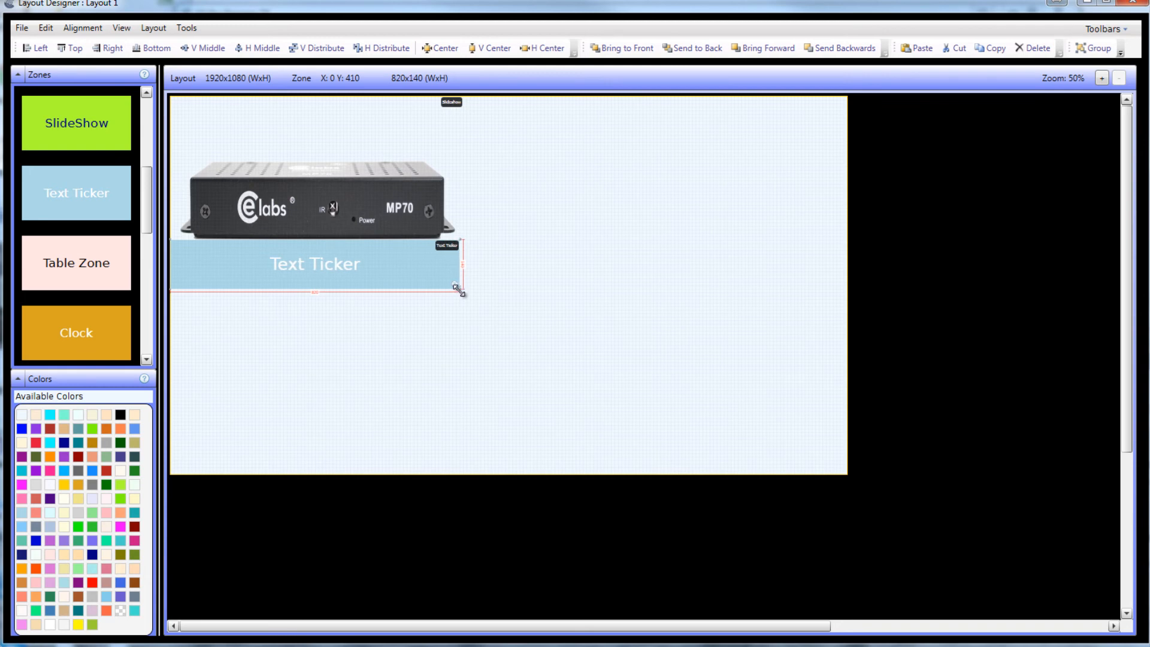
Open the text ticker's zone properties, add three more text pages and set the time between pages to 5 seconds.
right_click(343, 269)
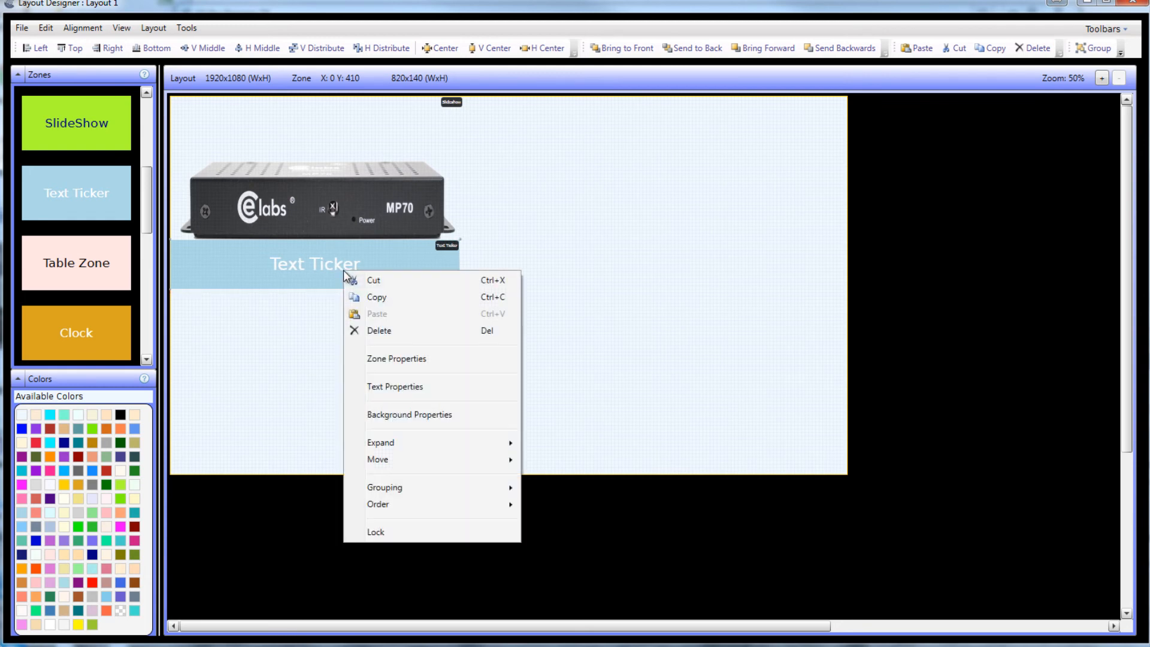
click(394, 359)
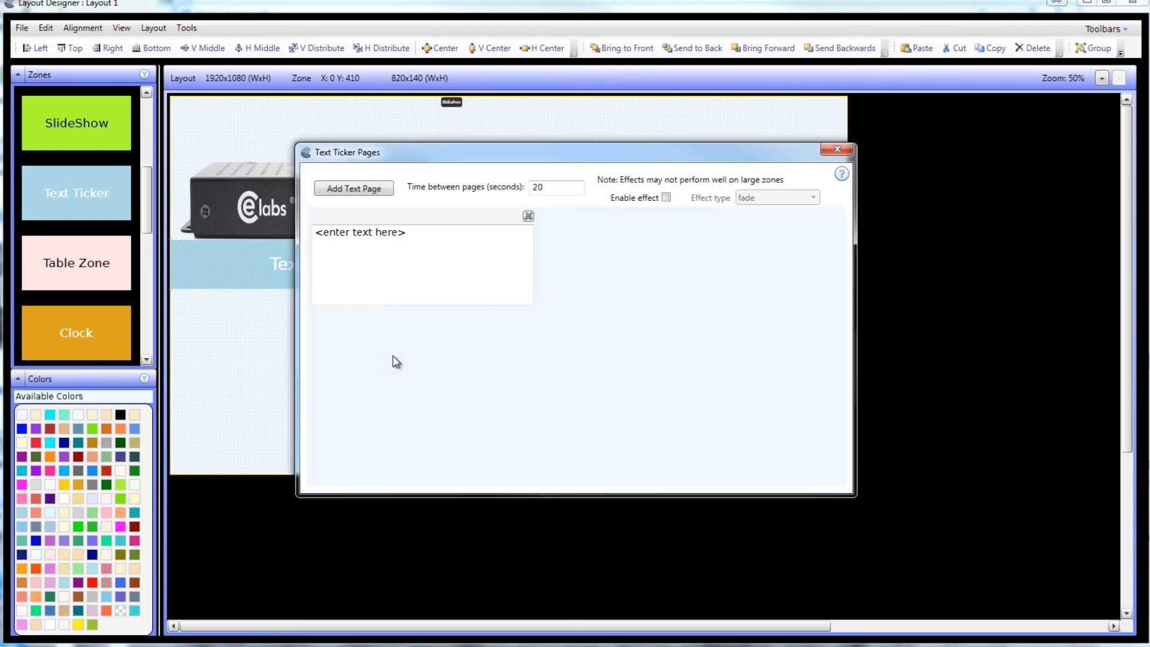
click(371, 188)
click(372, 188)
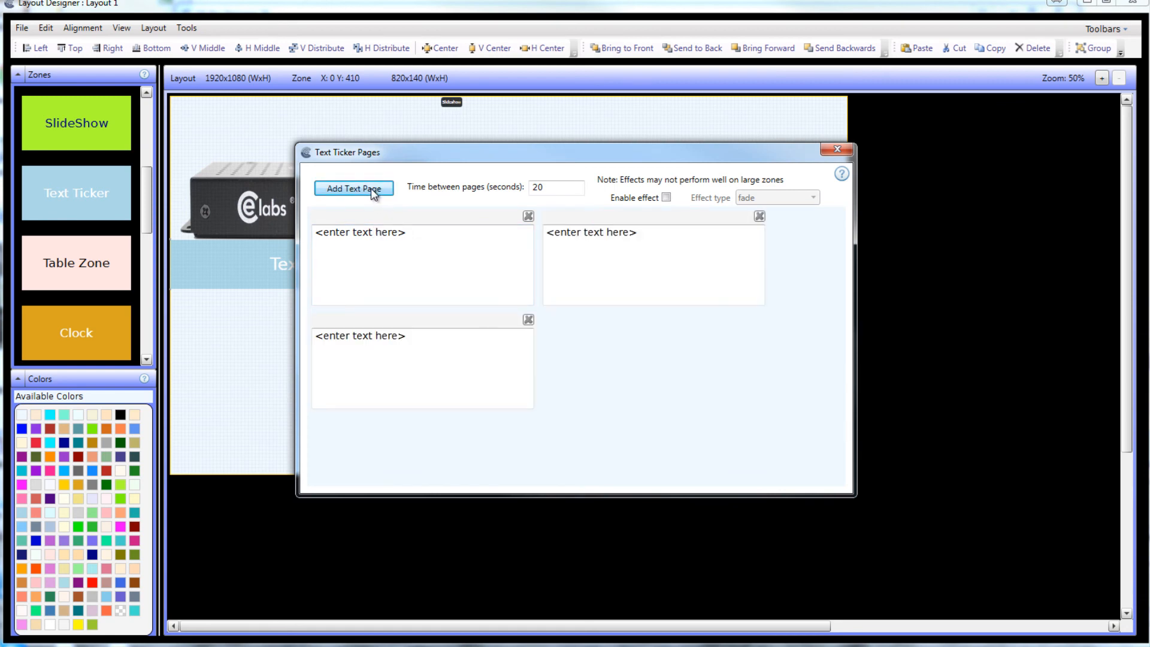
click(371, 188)
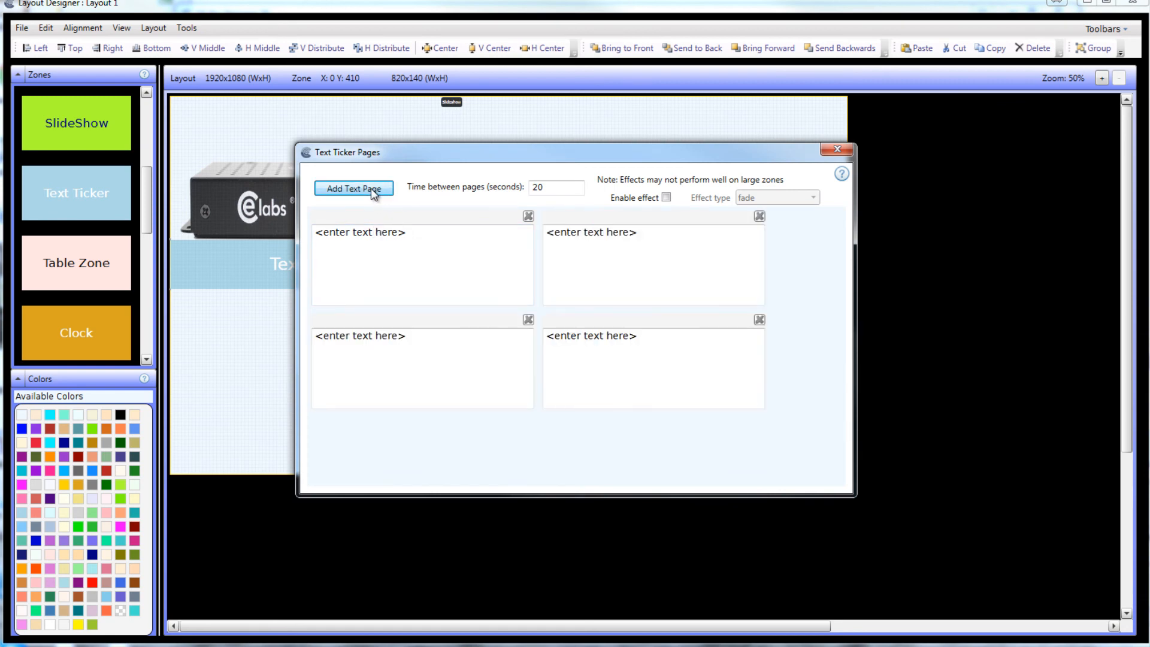
double_click(547, 189)
text(5)
Enter "MP70 Front" as the ticker's first page text and "MP70 Rear" as the second.
click(451, 236)
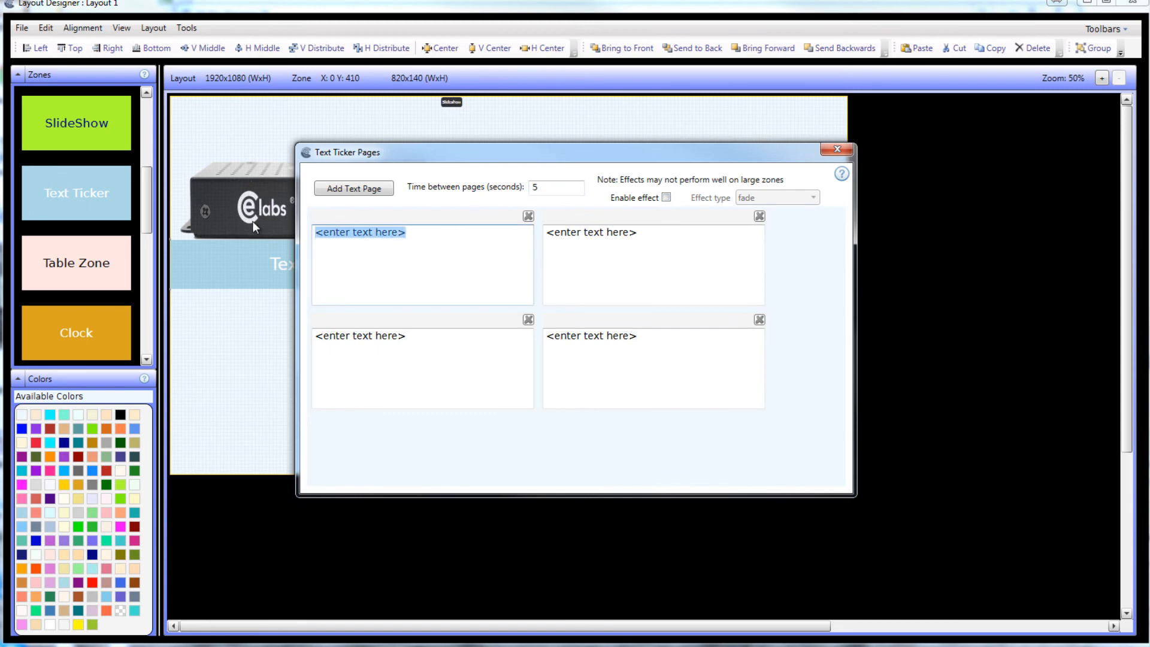
text(MP70)
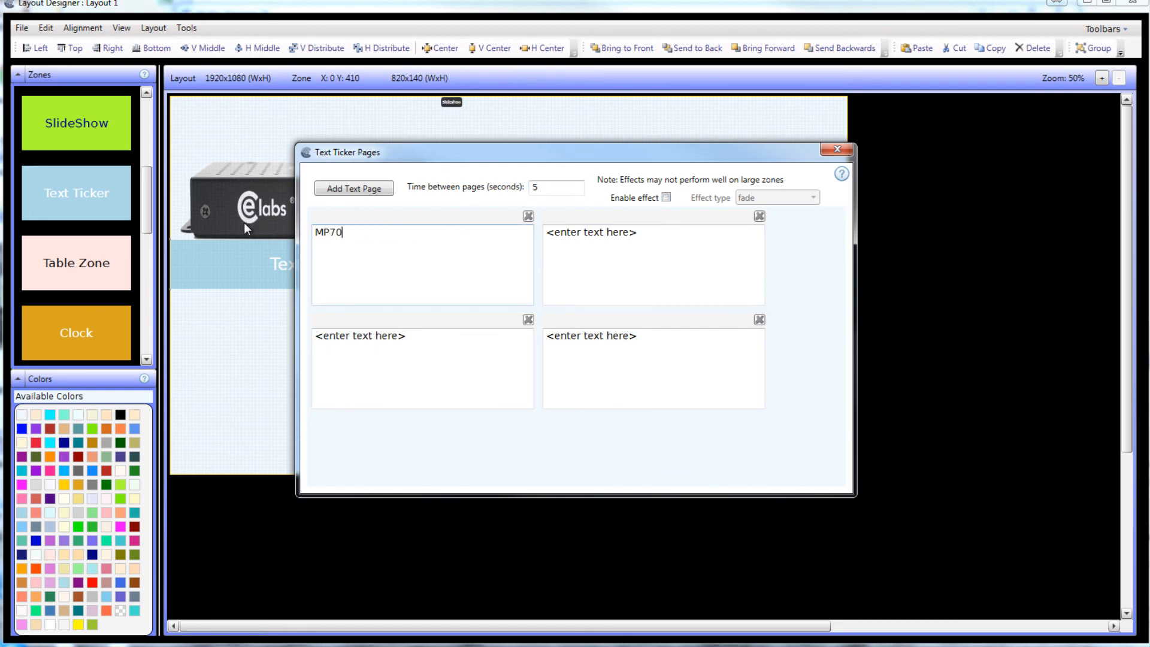
key(Tab)
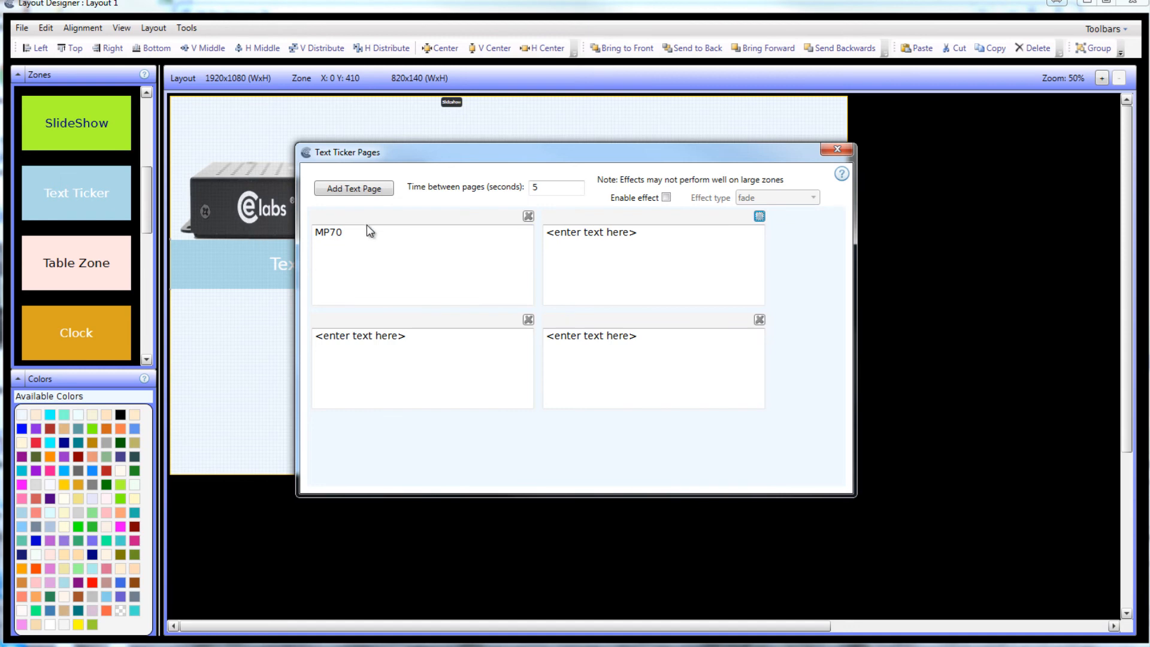
click(387, 238)
text(Front)
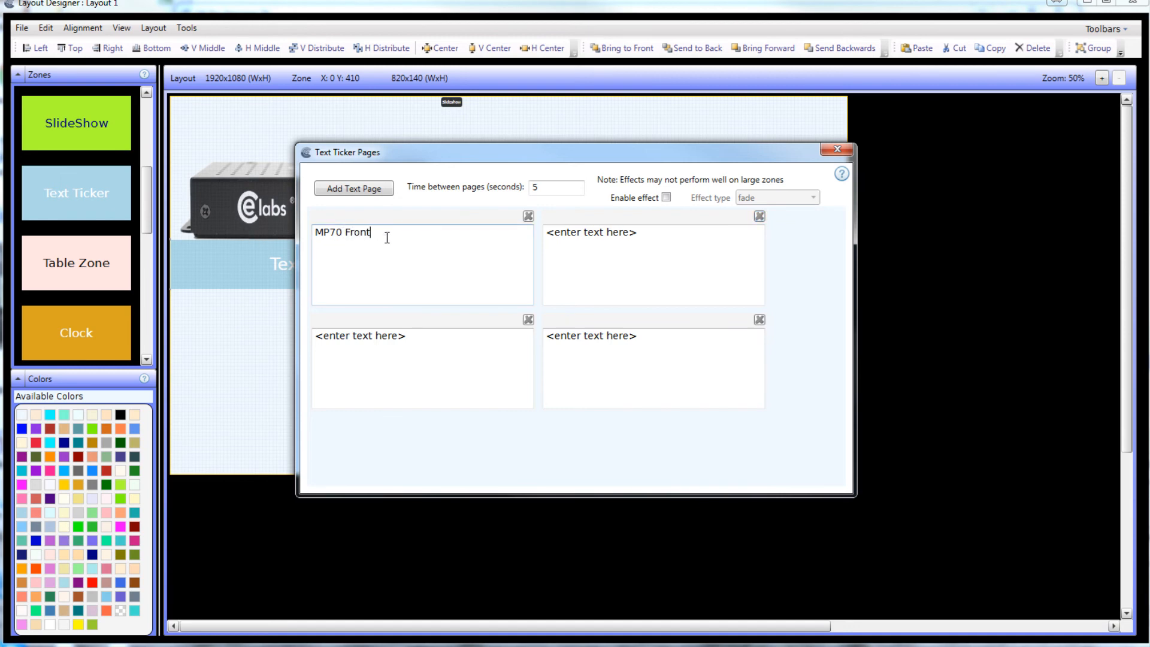
click(651, 242)
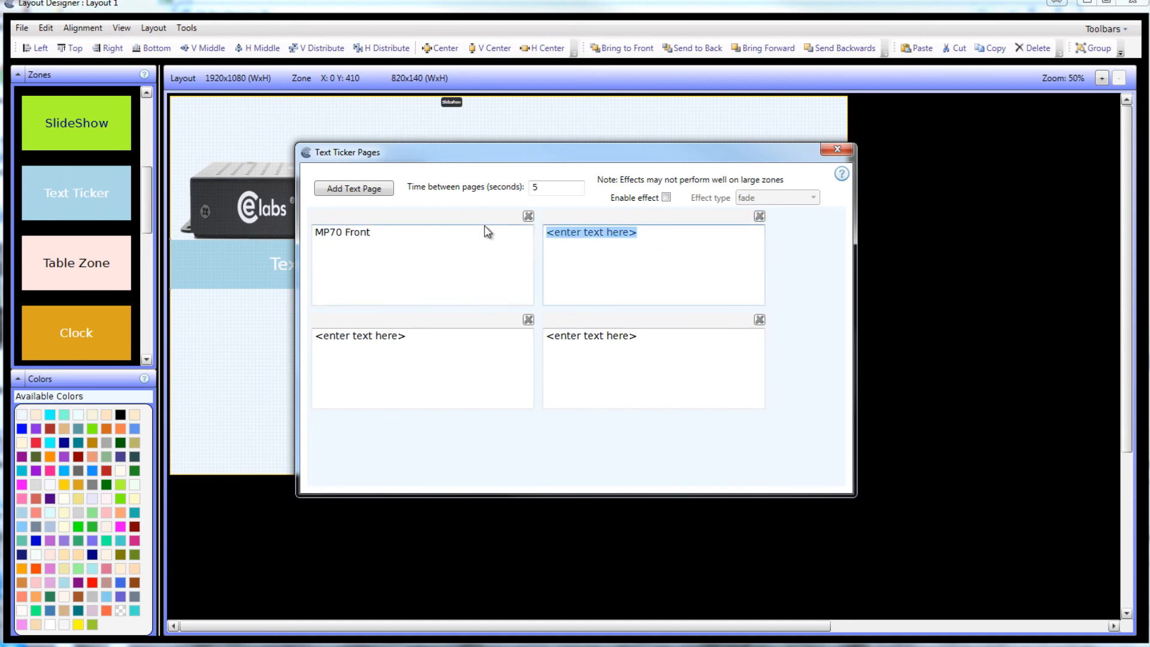
text(MP70 )
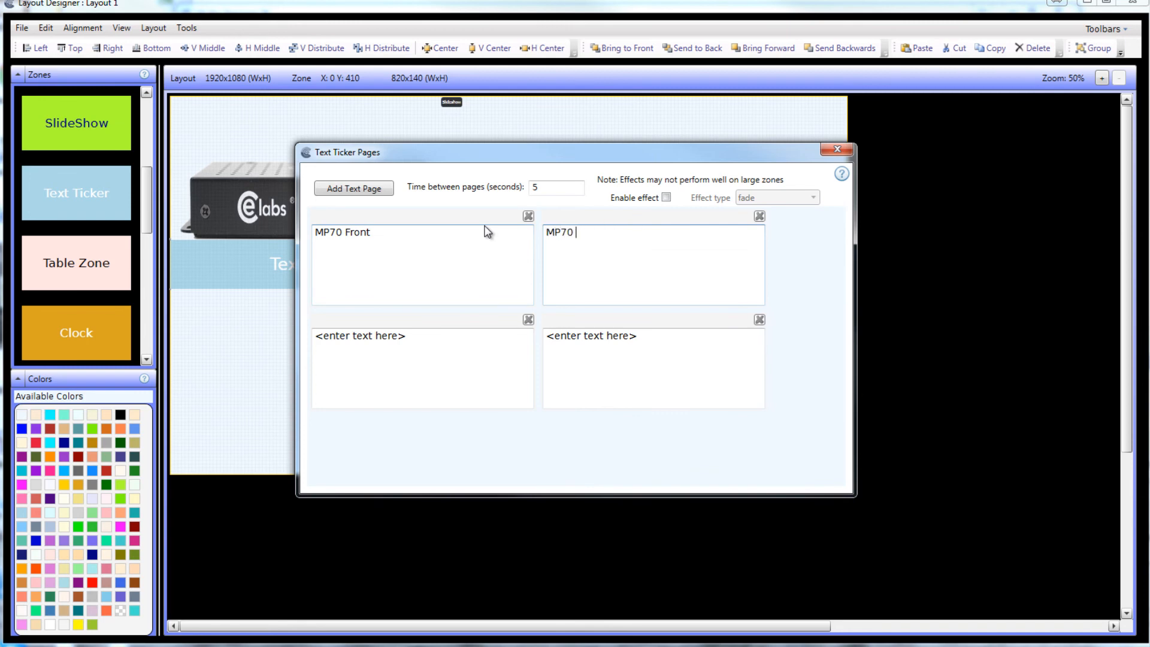
text(Rear)
Enter "MP700 Front" on the third ticker page and "MP700 Rear" on the fourth, and close the ticker pages.
click(438, 337)
text(MP)
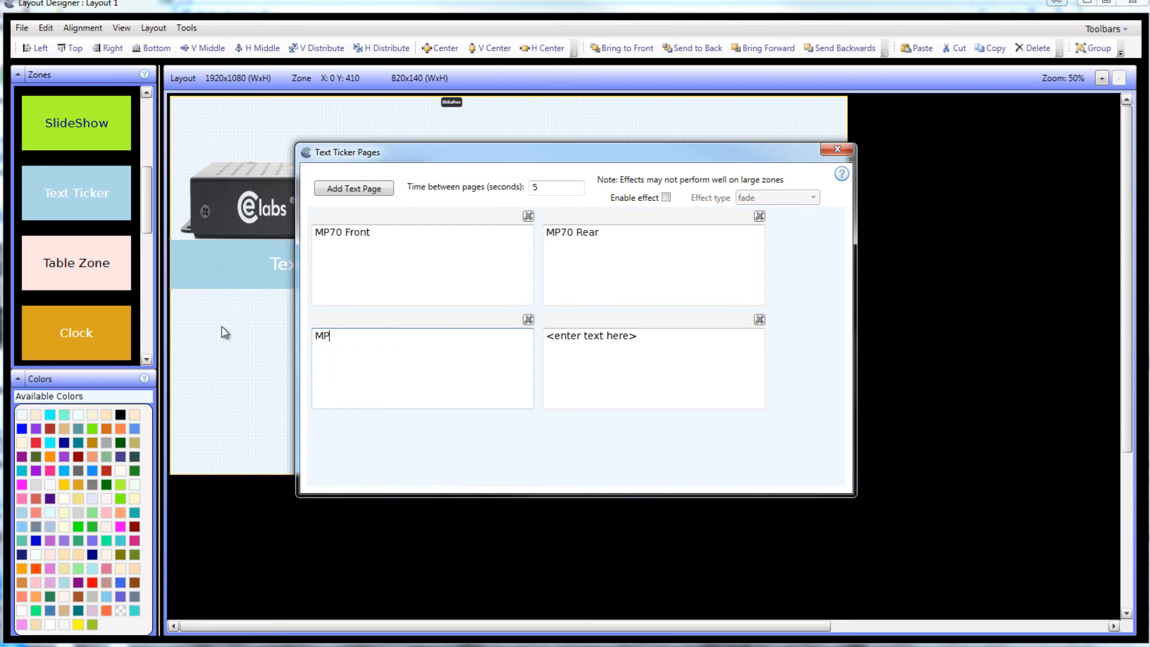
text(700 Front)
click(667, 335)
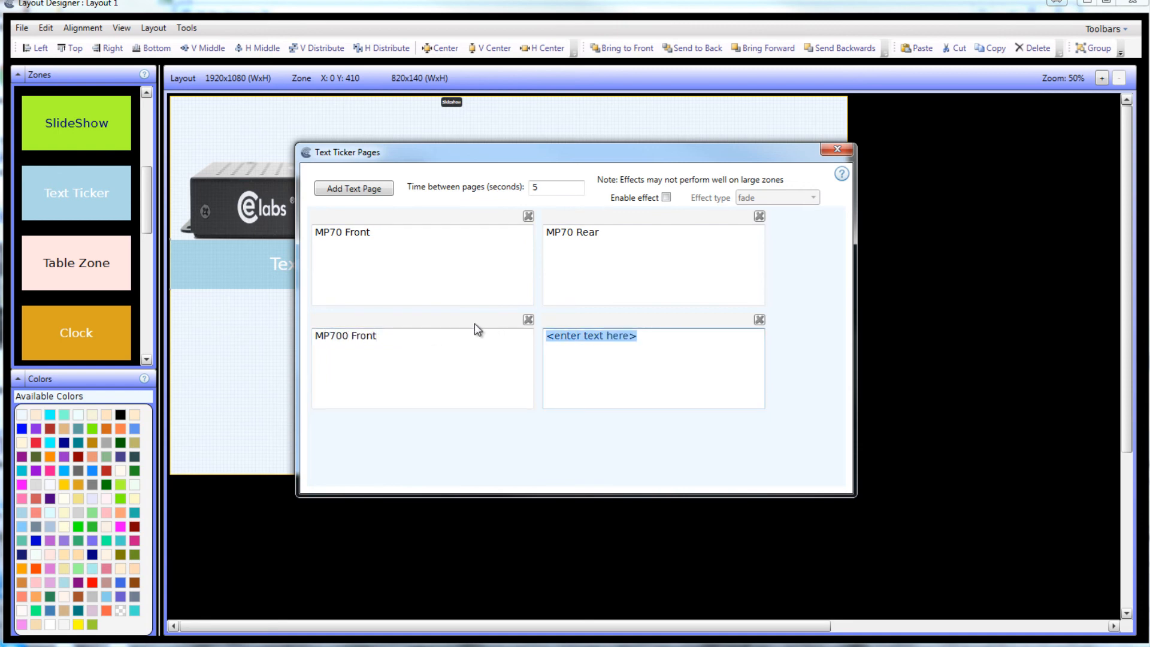
text(MP700 )
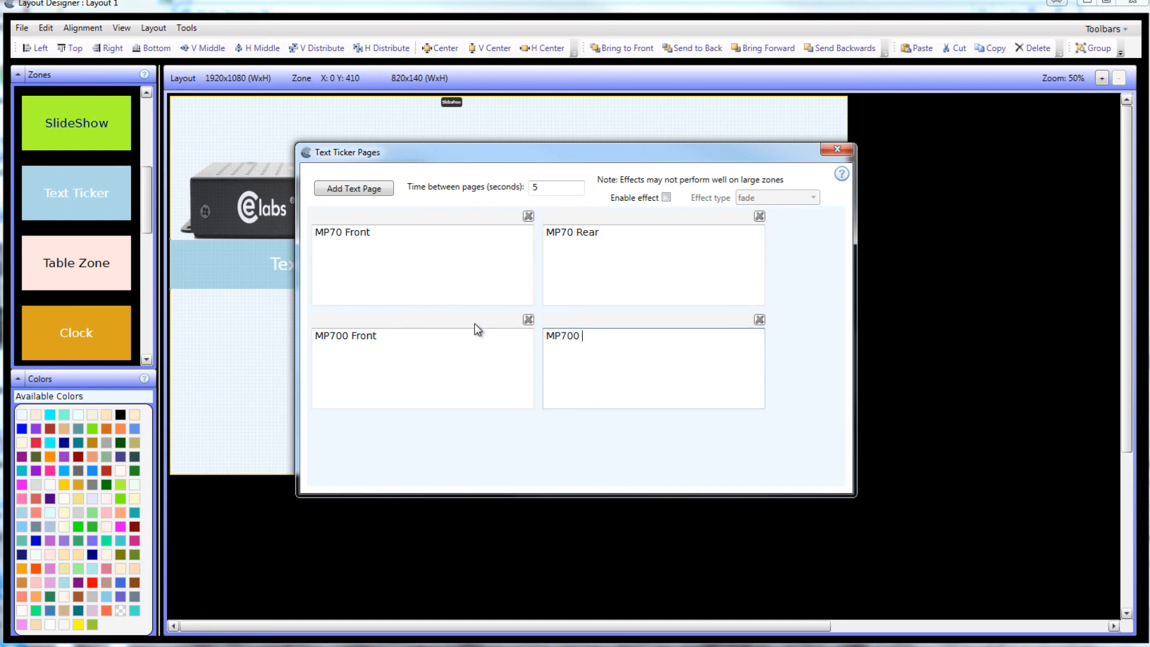
text(Rear)
click(837, 149)
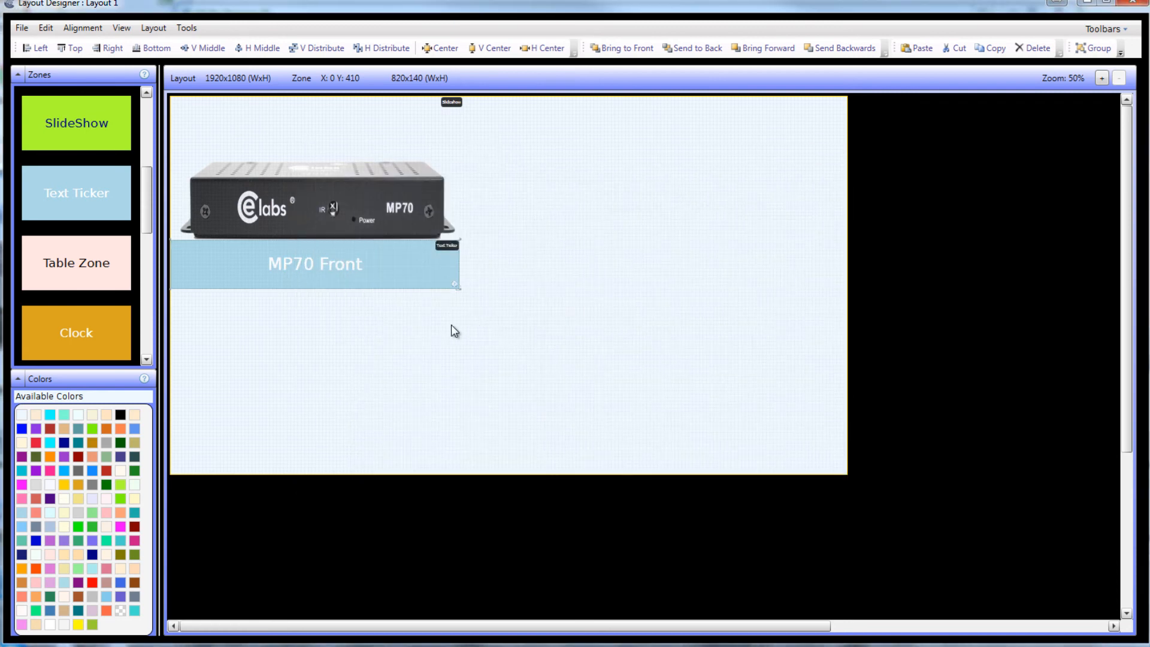
Set the text ticker's background to solid Black.
right_click(340, 257)
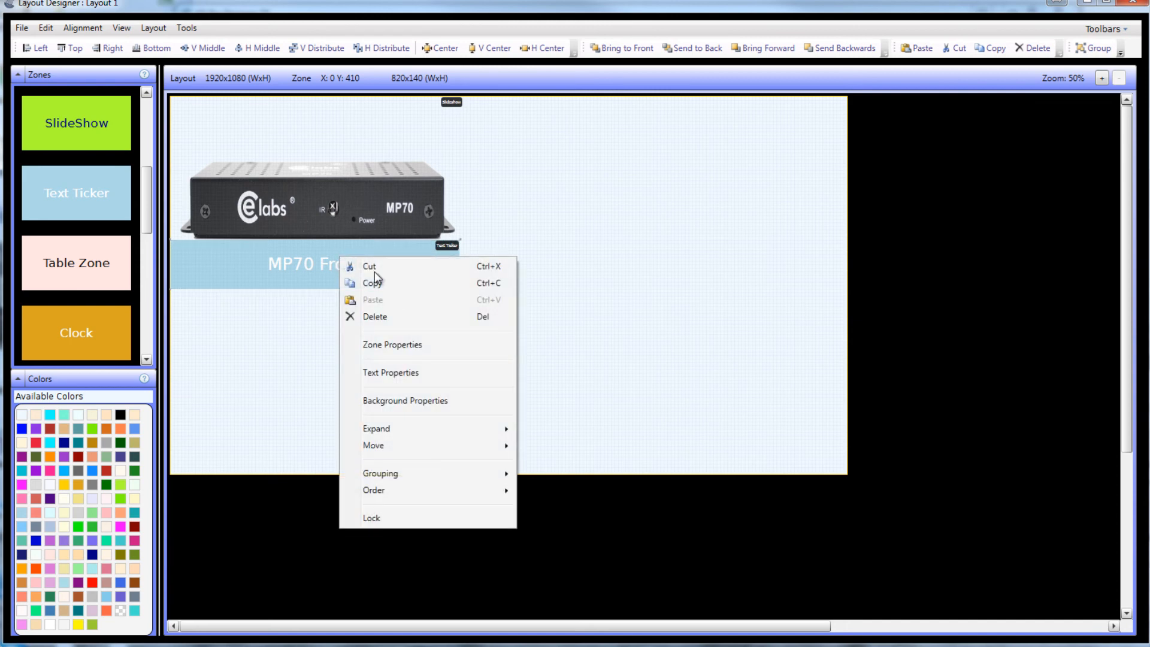
click(401, 400)
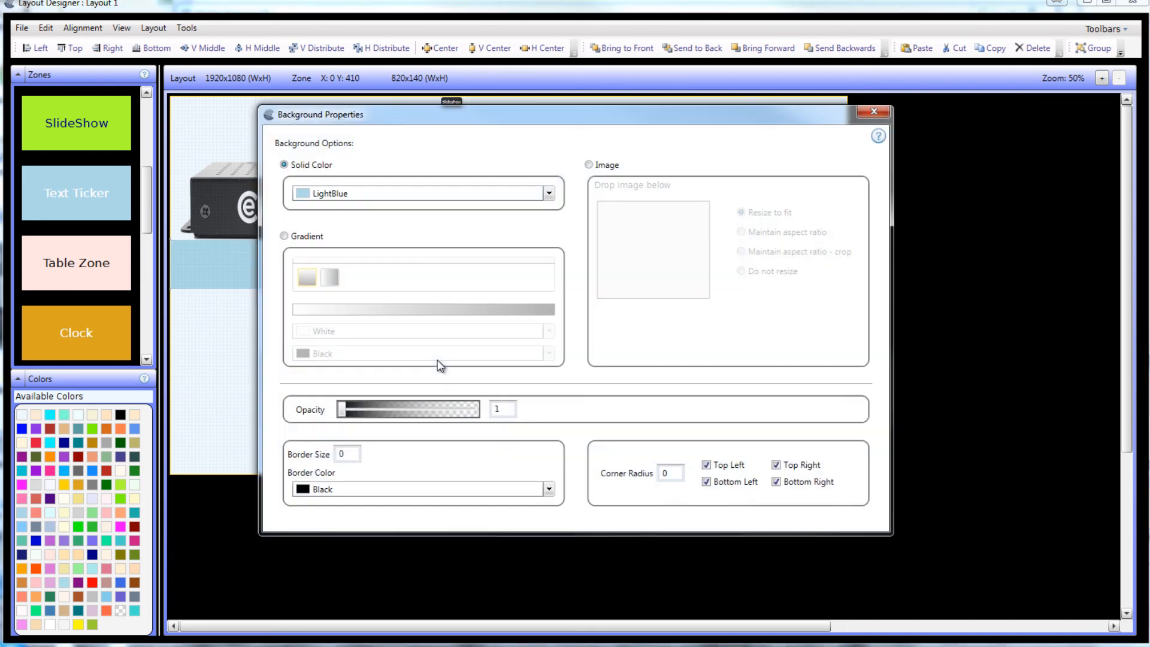
click(339, 194)
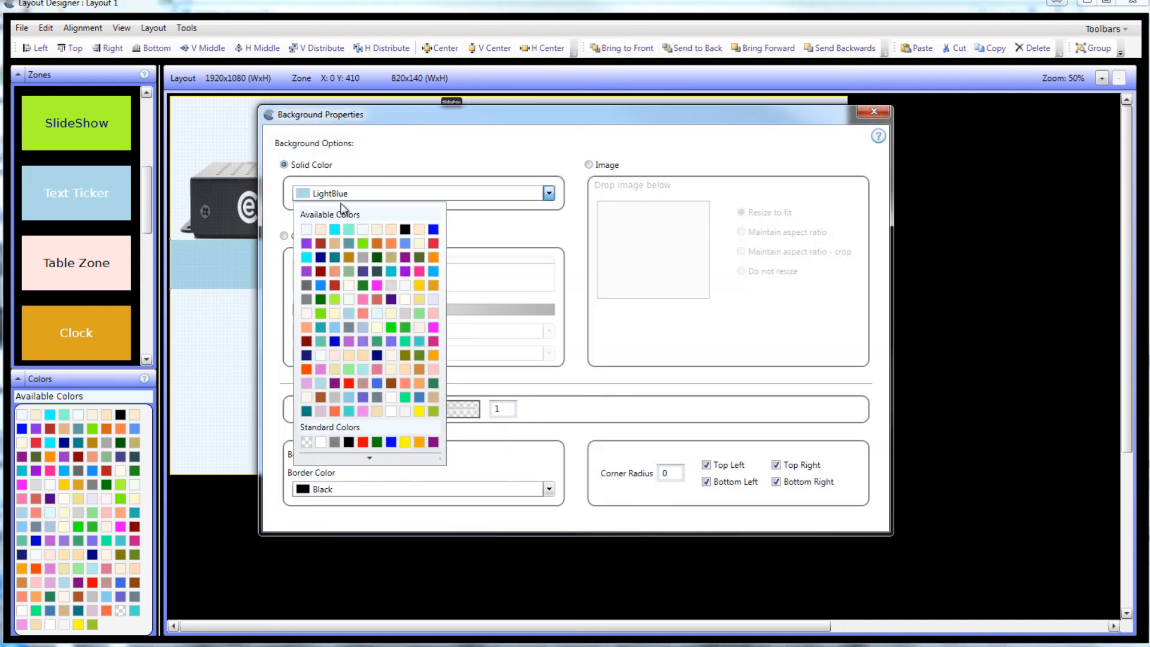
click(406, 231)
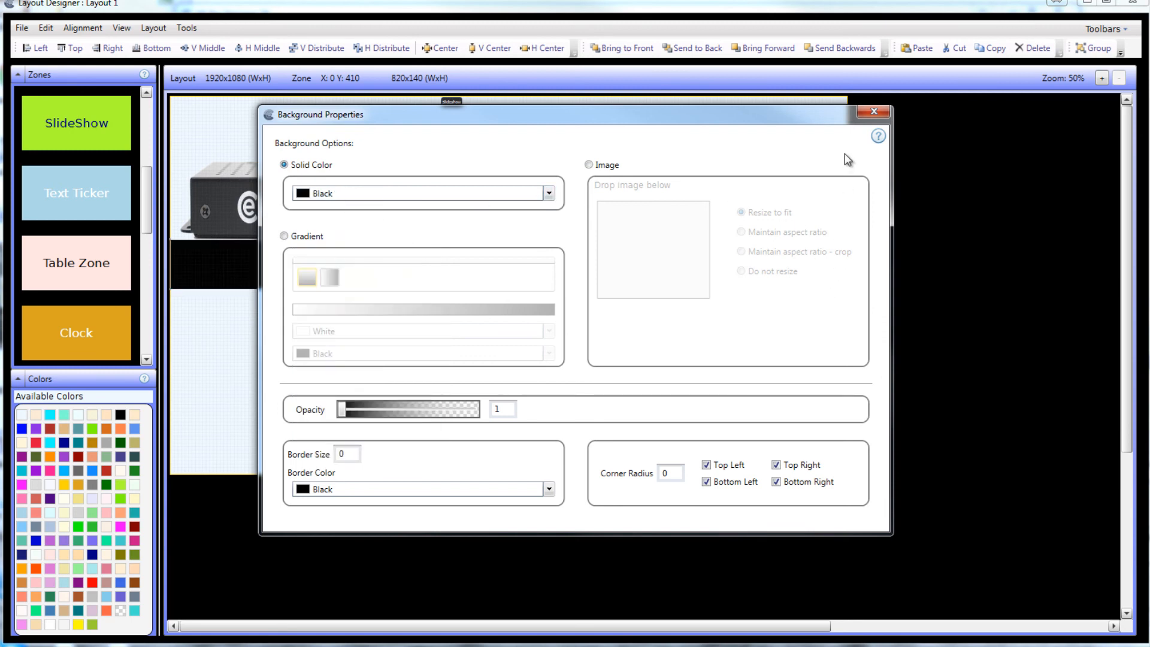
click(874, 112)
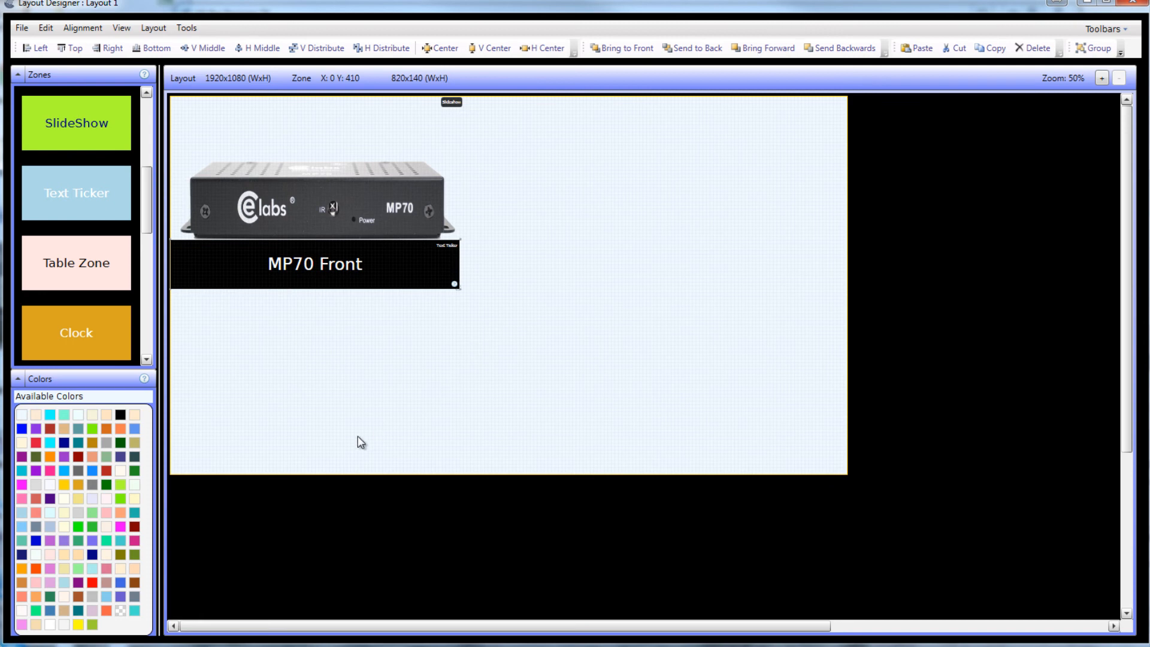
Apply the transparent color swatch to the text ticker zone's background.
drag(123, 596, 240, 268)
drag(241, 269, 241, 270)
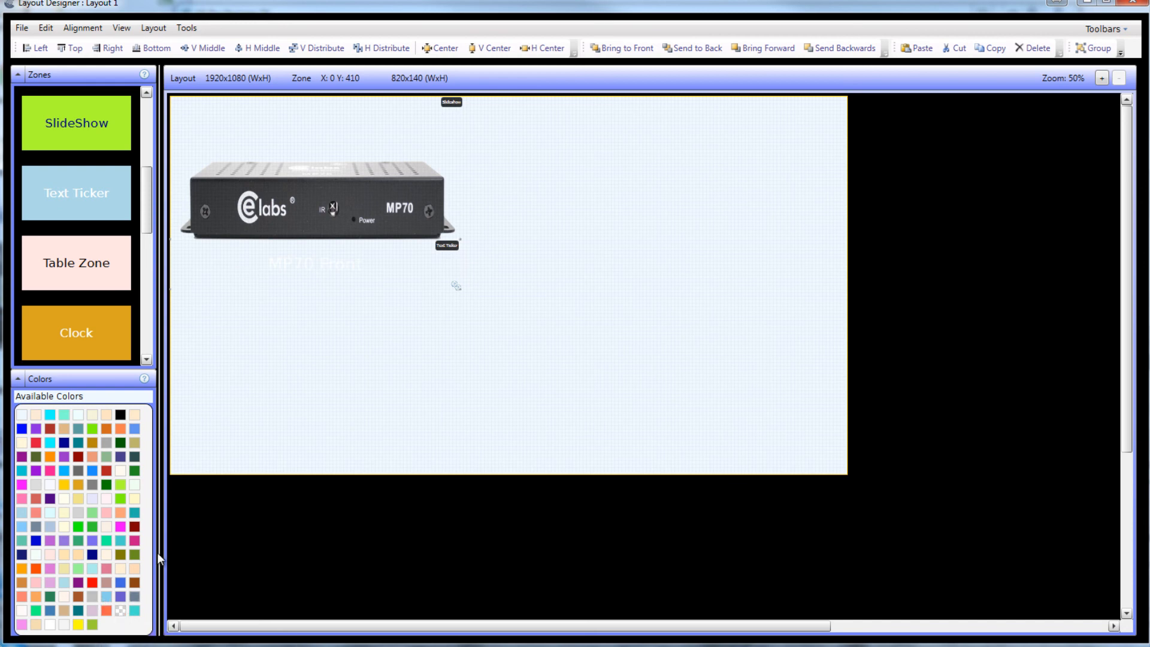
Set the text ticker's text color to Crimson and its typeface to Bold.
right_click(343, 270)
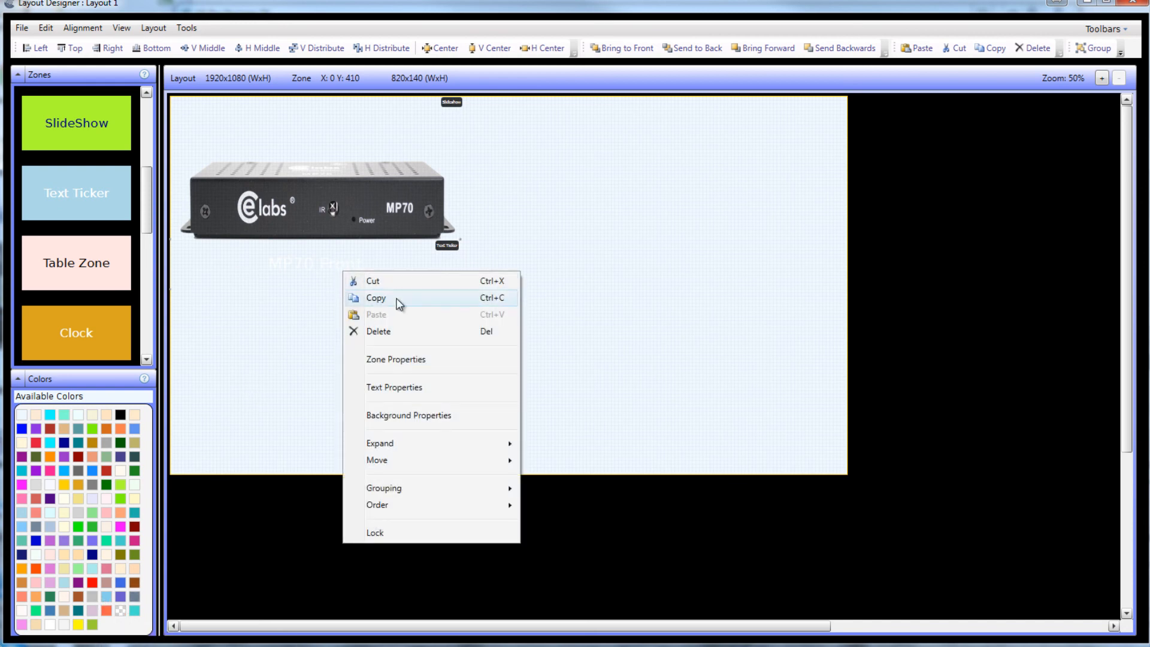
click(404, 387)
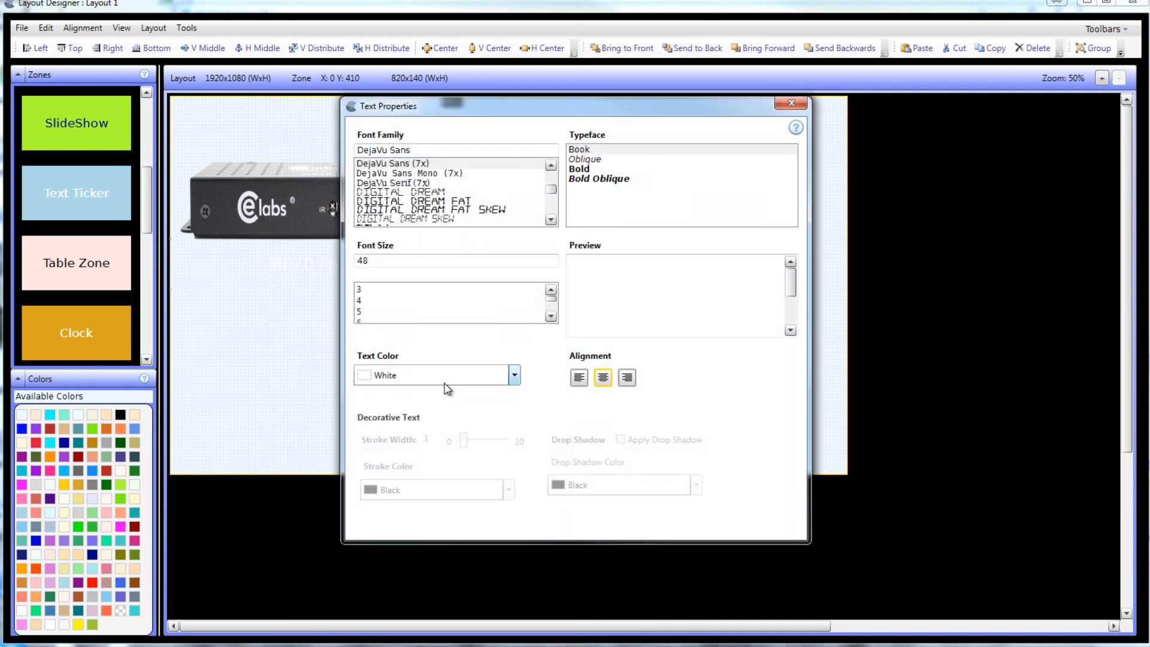
click(502, 377)
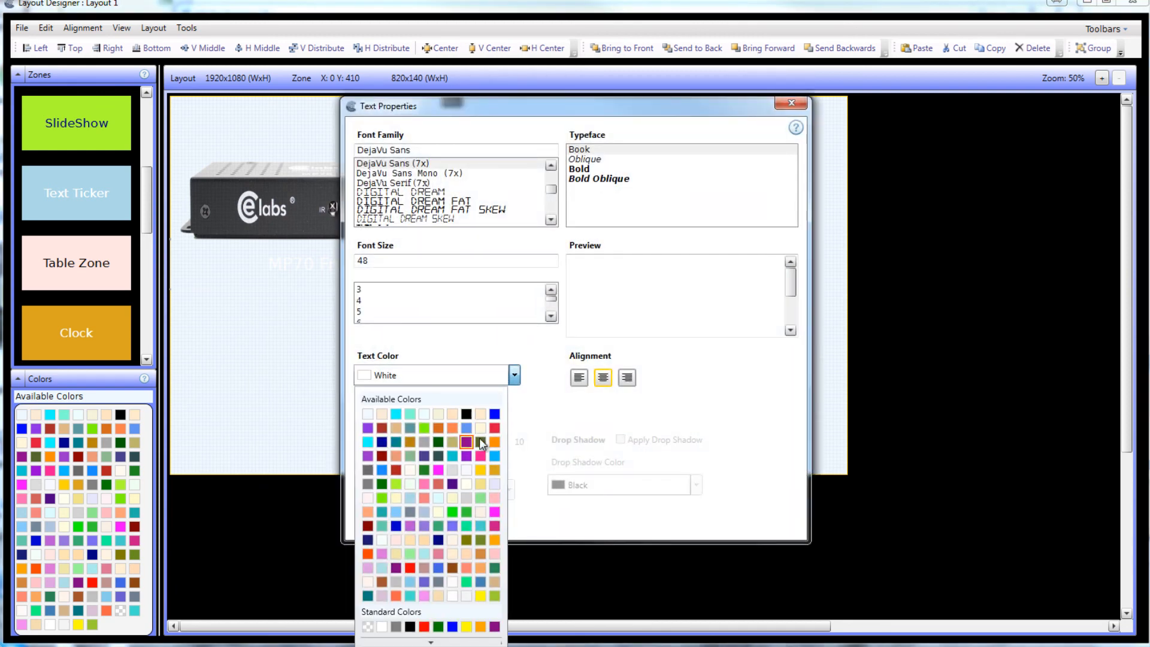
click(494, 427)
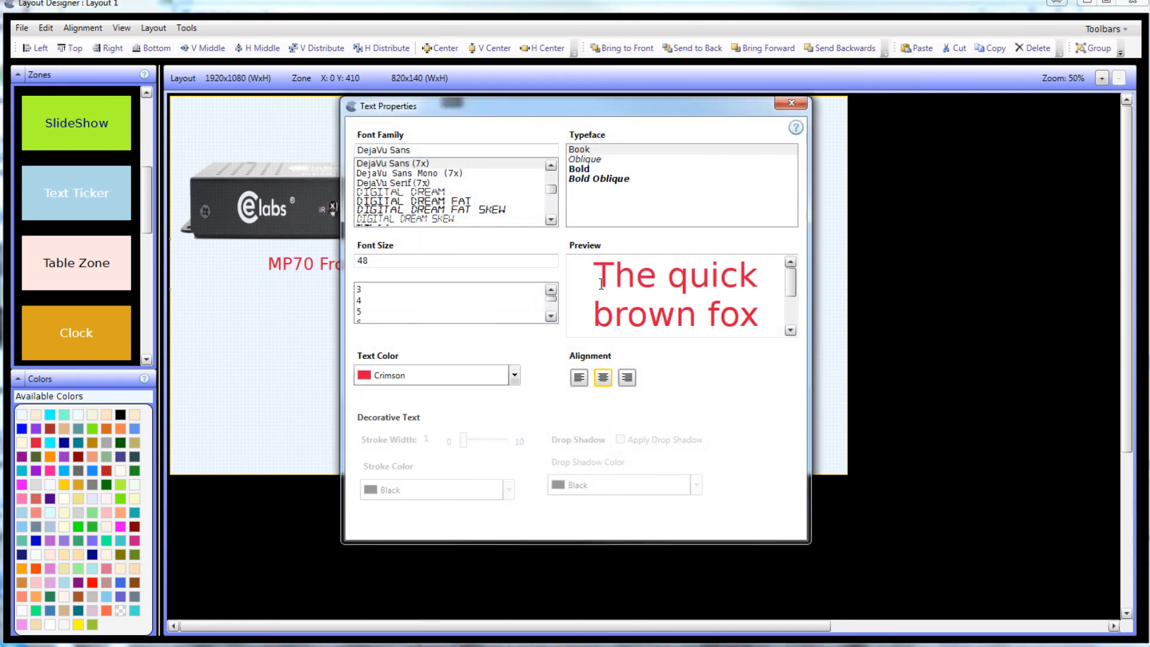
click(584, 169)
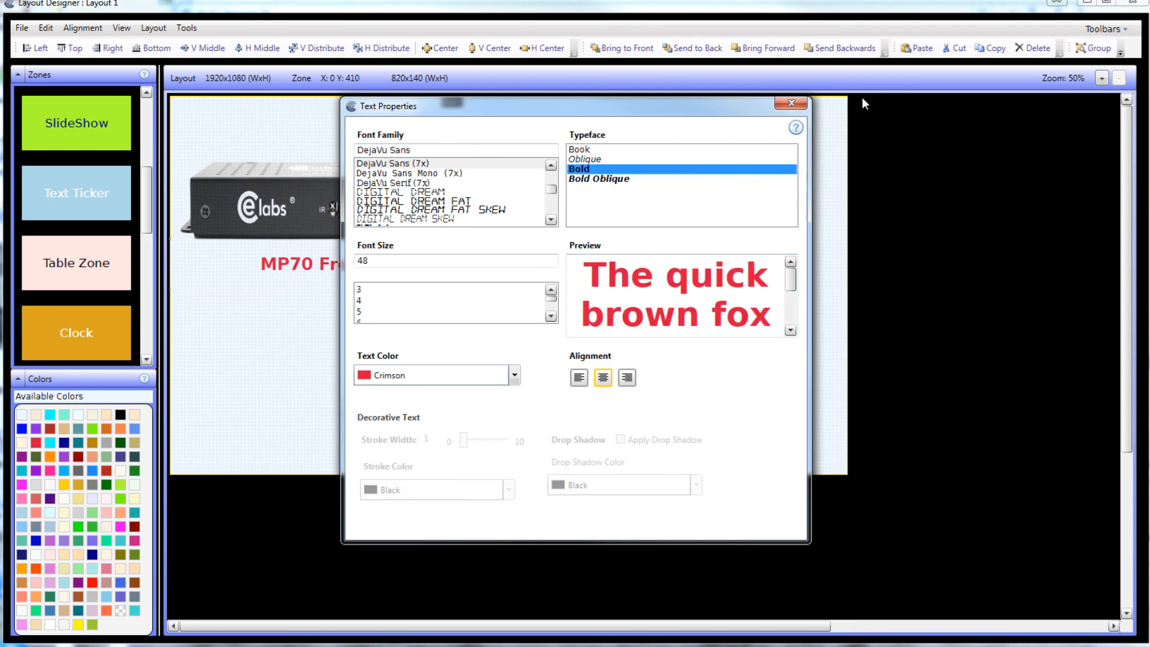
click(797, 104)
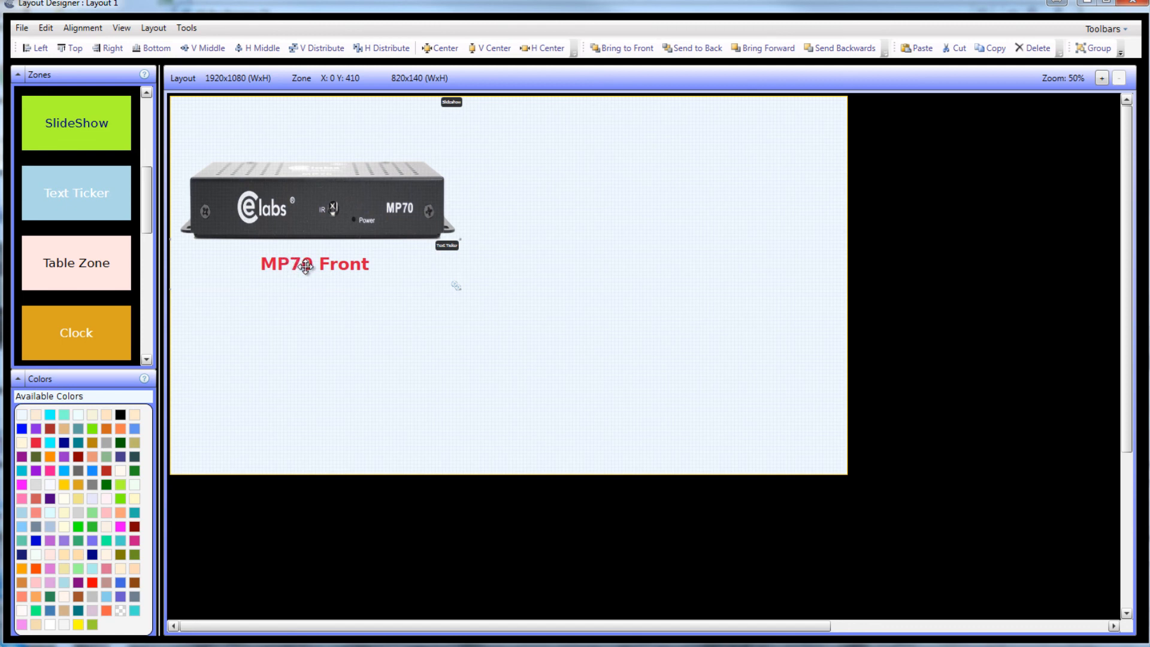
Try the text ticker zone above the product image, and move it below the image to about X 0, Y 460.
drag(303, 264, 343, 168)
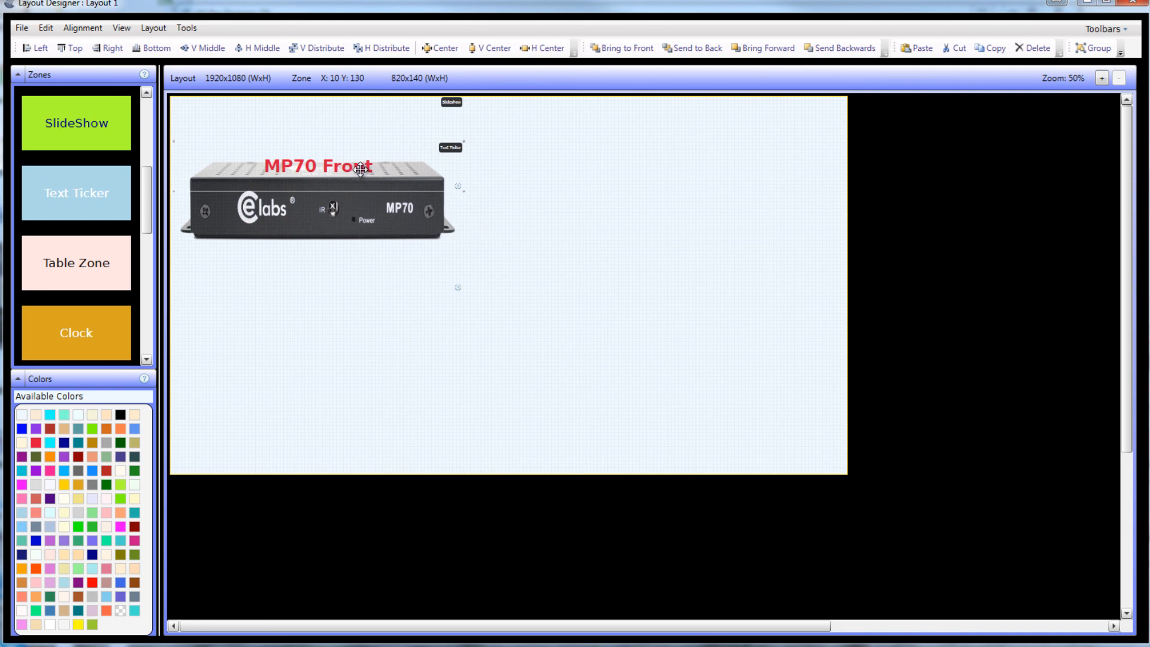
drag(361, 171, 362, 143)
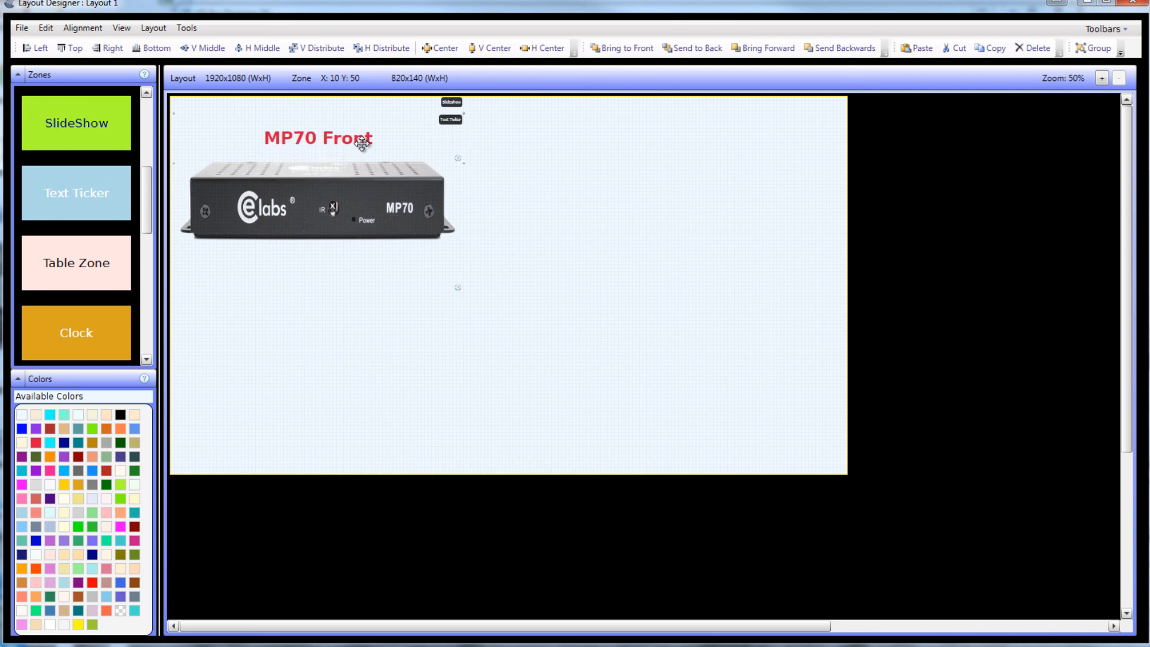
drag(362, 143, 358, 286)
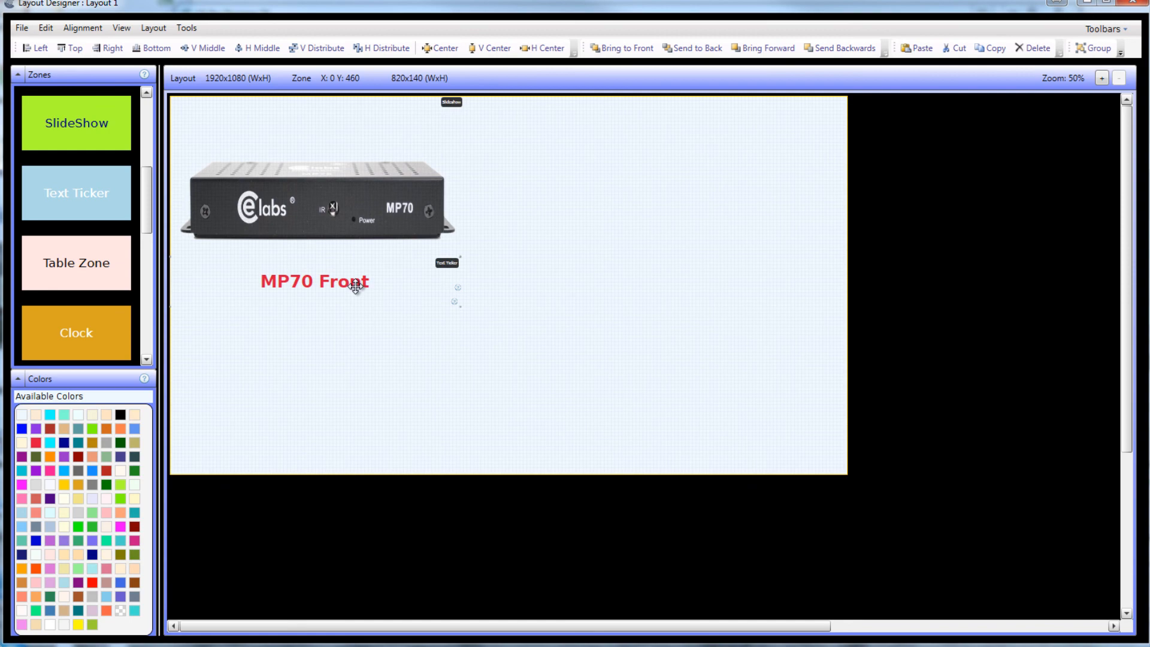
Examine the slideshow zone's background properties, including its image fit options, and close them.
right_click(382, 198)
click(428, 342)
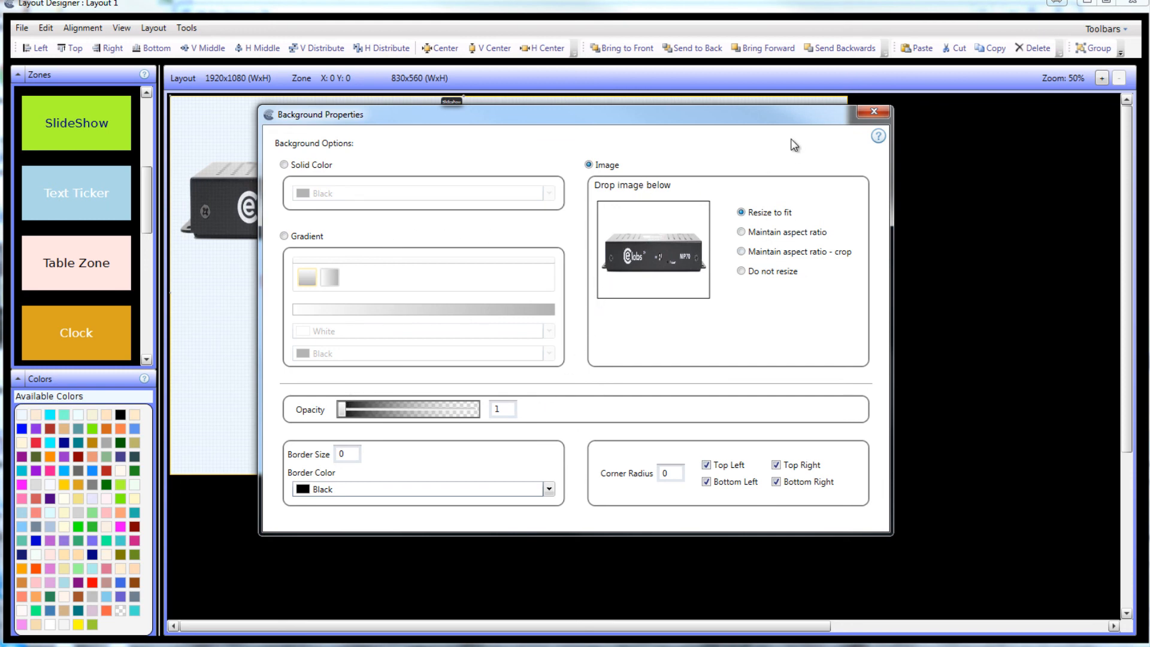
click(876, 113)
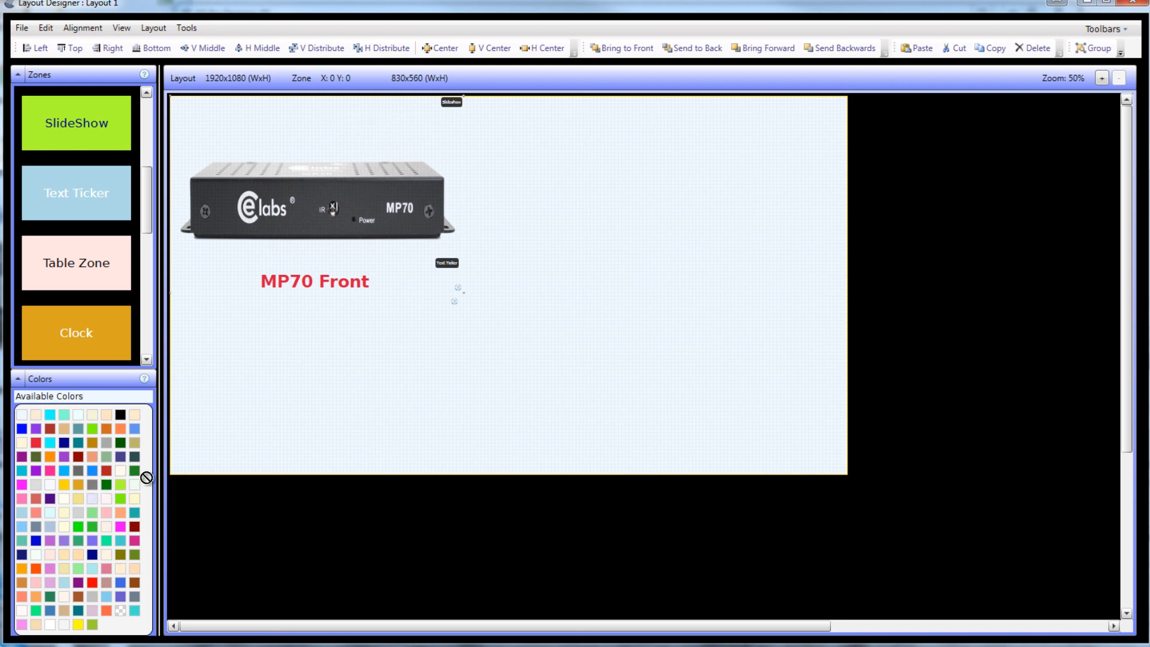
Apply a dark green swatch to the layout's background.
drag(147, 477, 557, 407)
drag(765, 441, 788, 446)
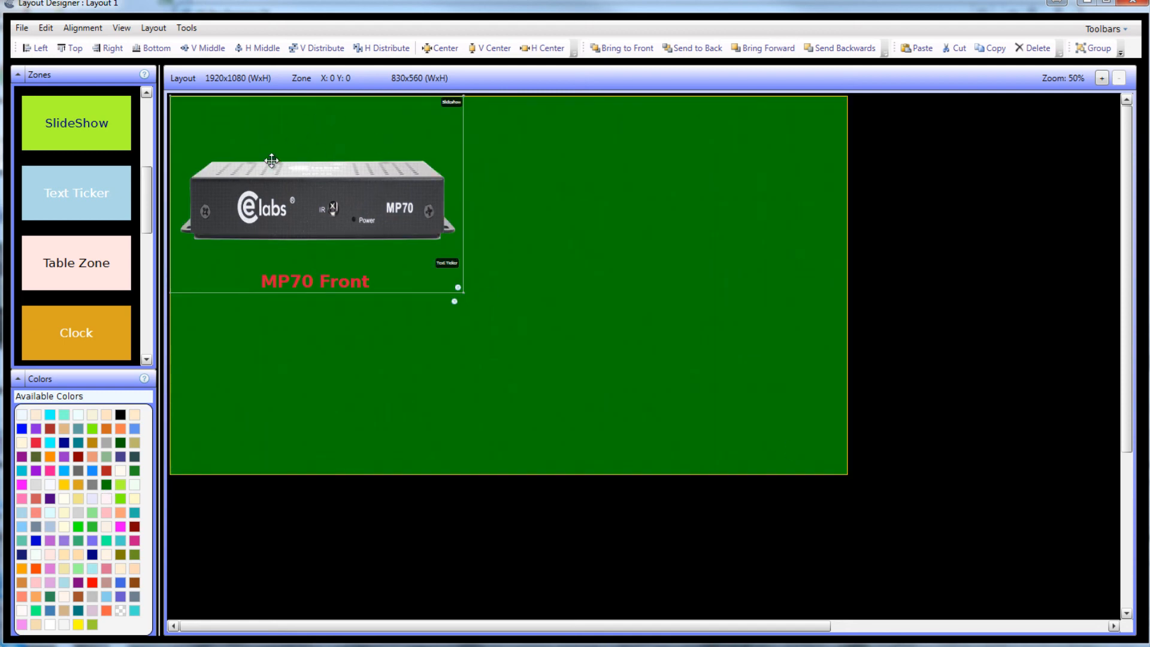